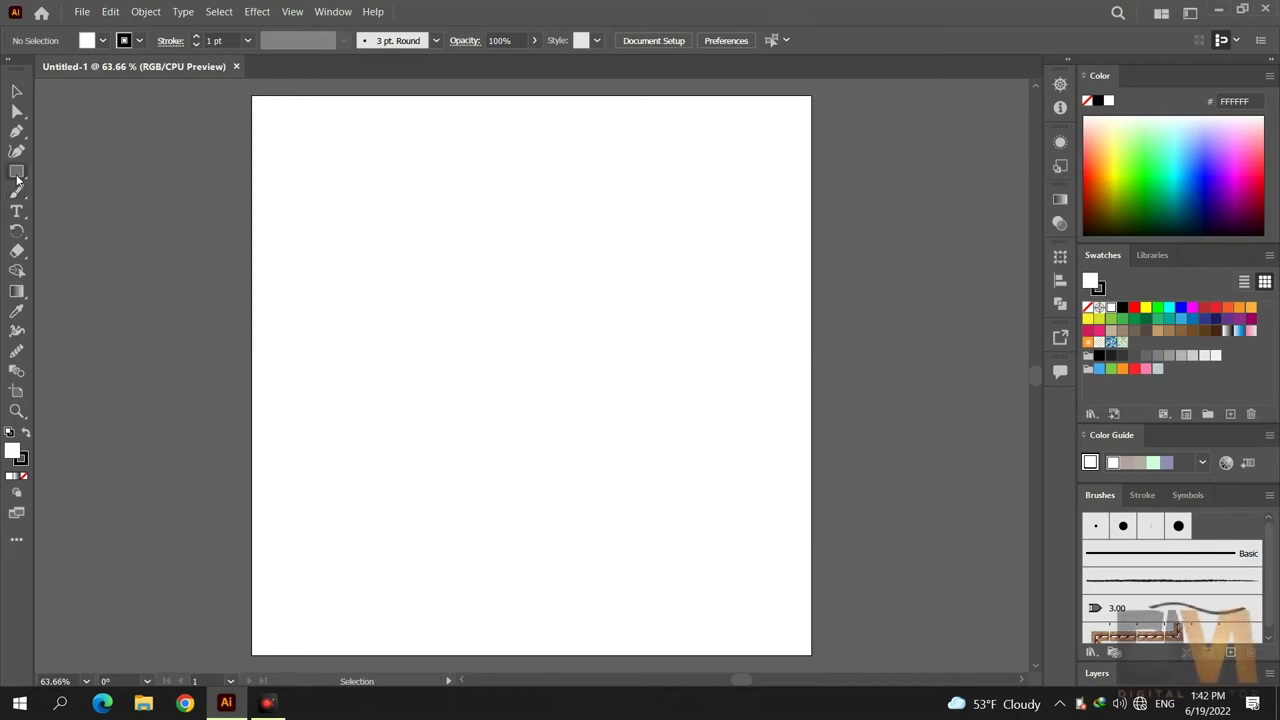
# - Draw a square near the artboard centre with no fill and a 60 pt black stroke
pyautogui.click(53, 183)
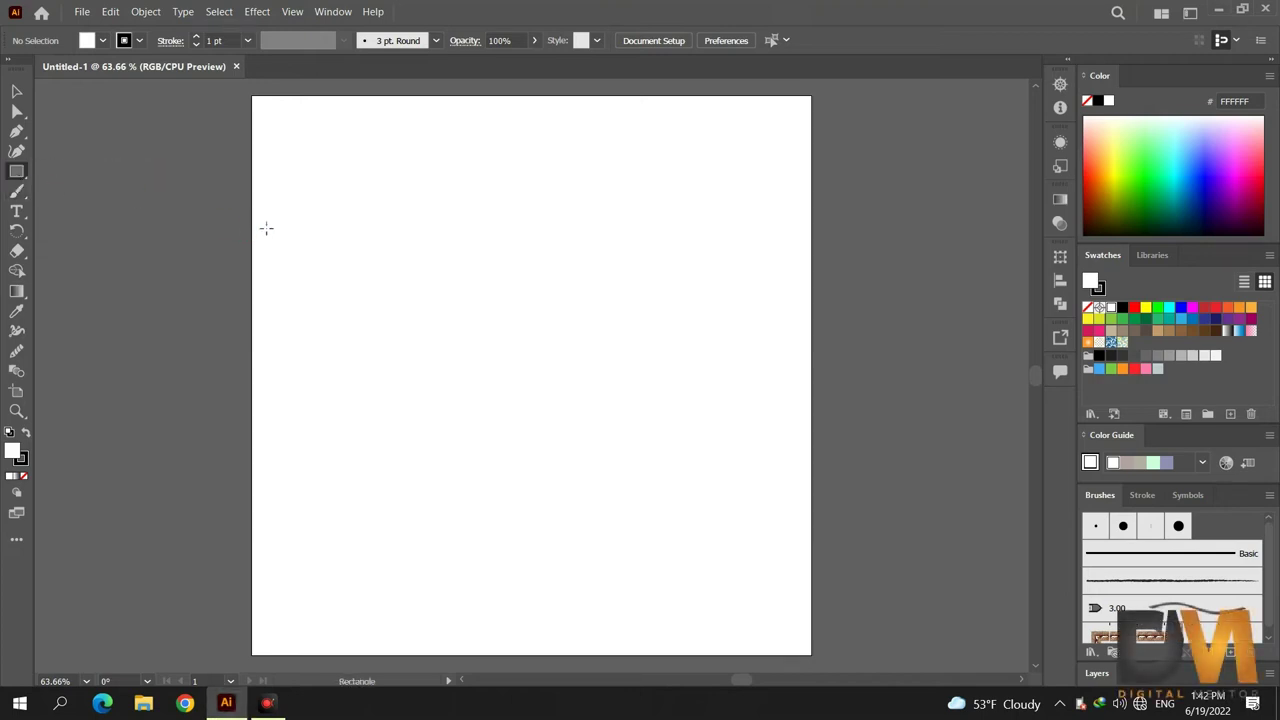
pyautogui.moveTo(404, 246); pyautogui.dragTo(603, 491)
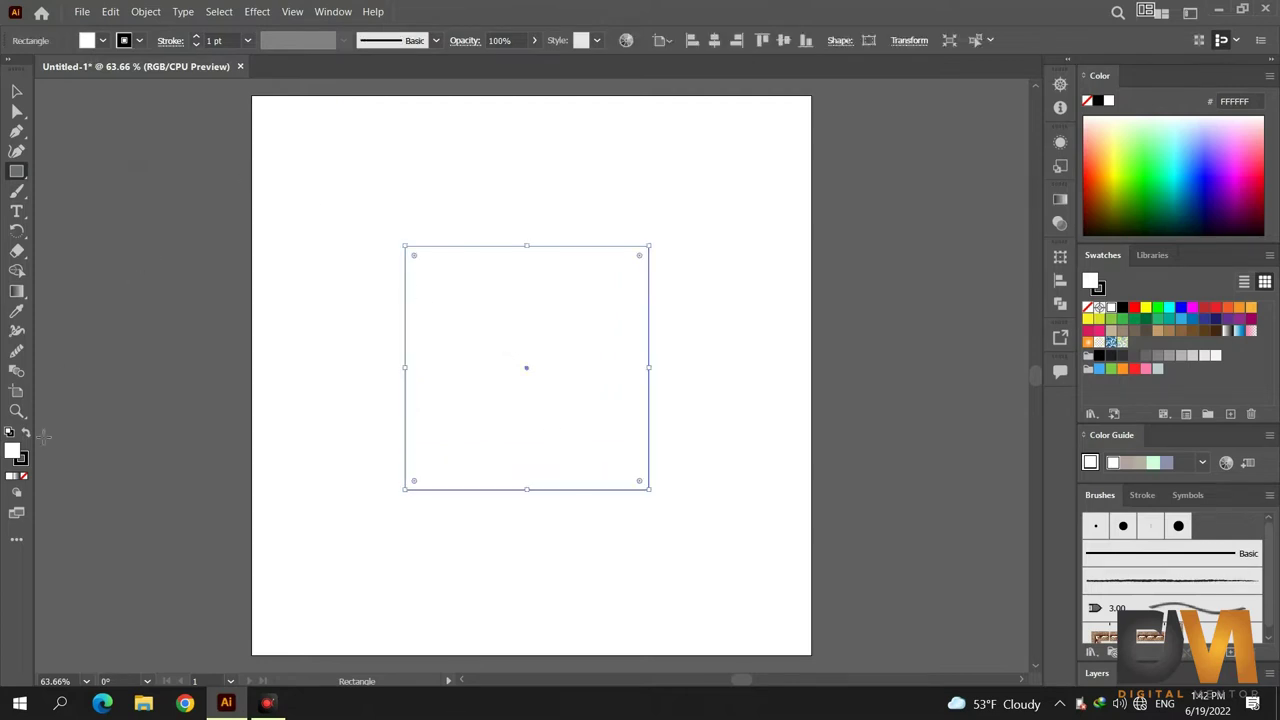
pyautogui.click(25, 478)
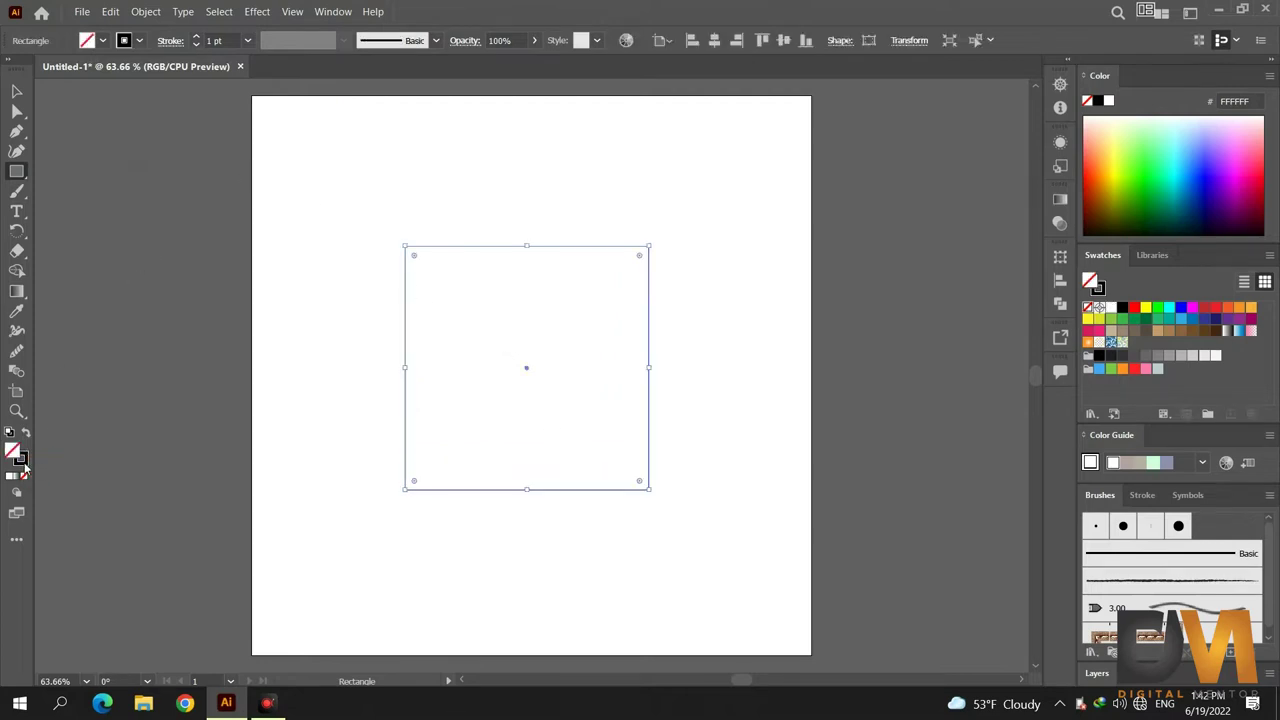
pyautogui.click(248, 41)
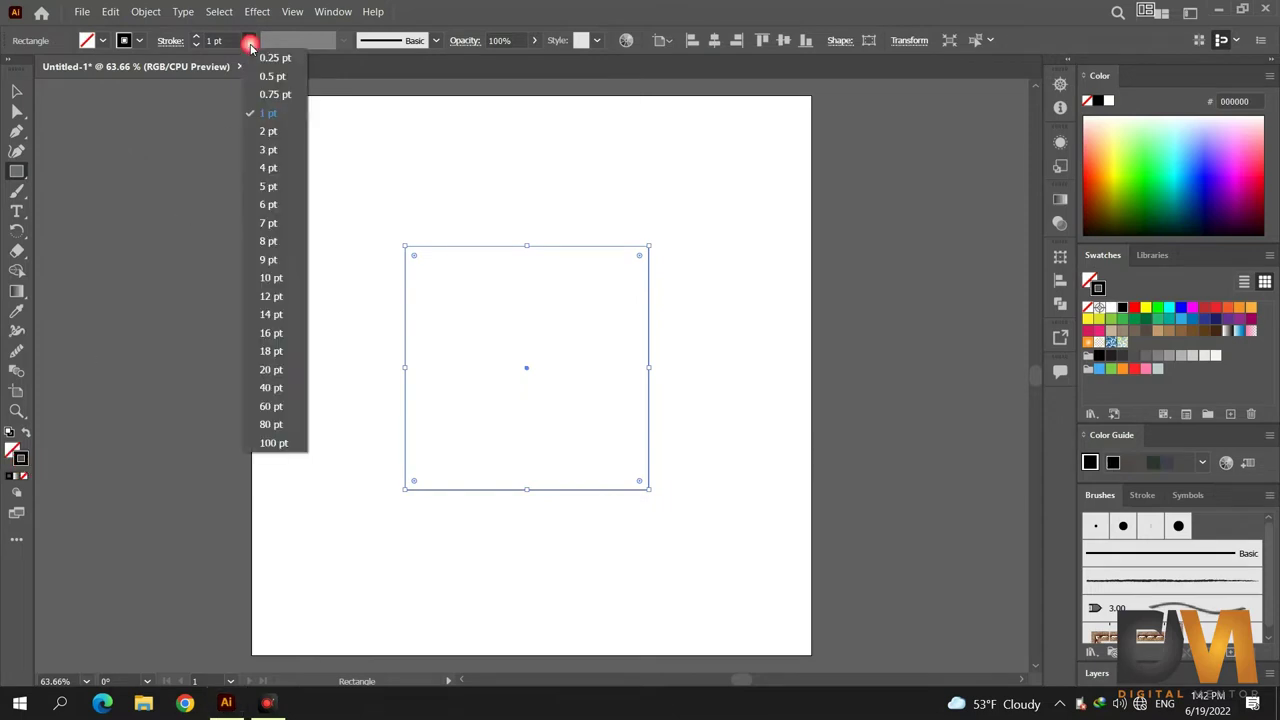
pyautogui.click(270, 406)
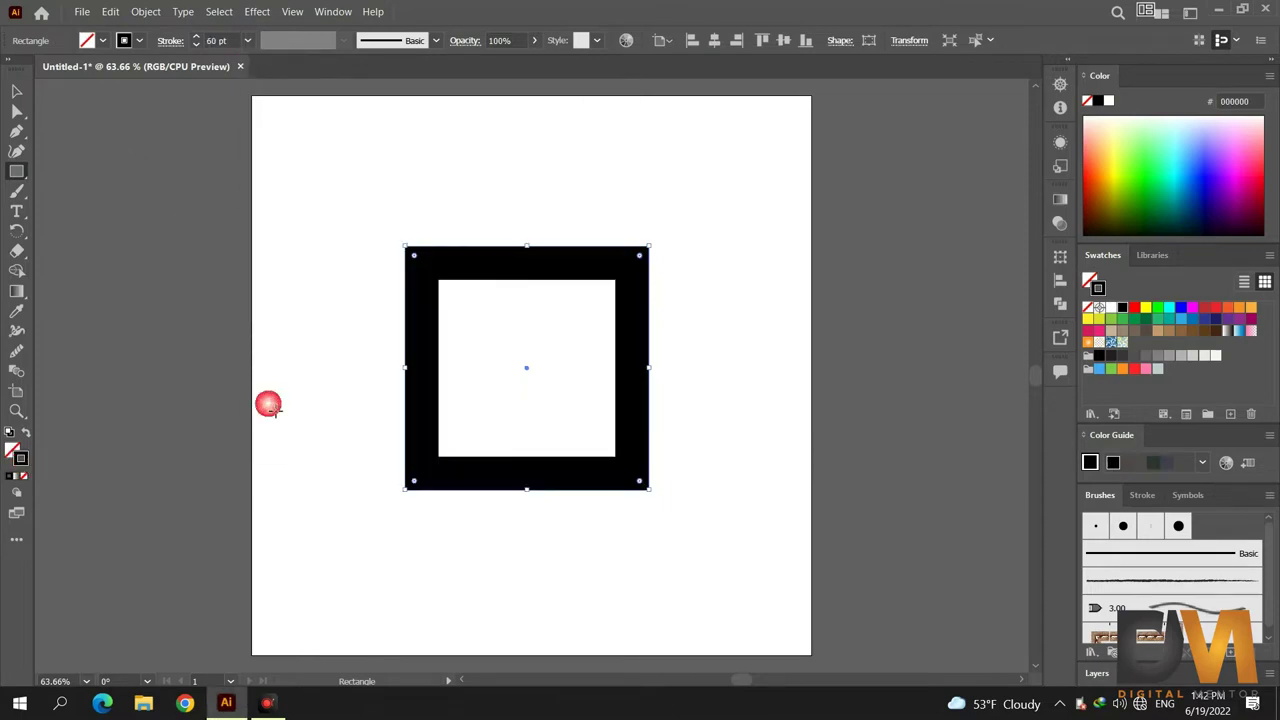
pyautogui.click(17, 91)
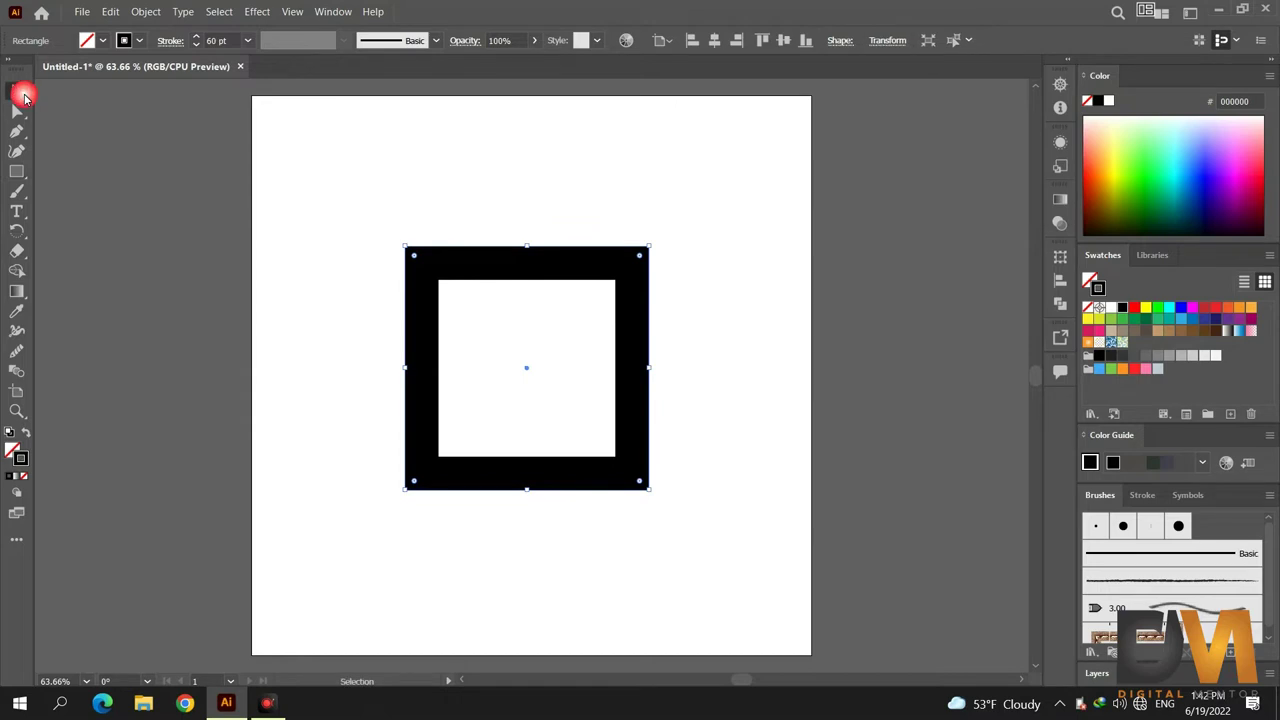
# - Rotate the square 45° into a diamond and drag its top anchor down to flatten it
pyautogui.moveTo(660, 246)
pyautogui.mouseDown()
pyautogui.moveTo(682, 347)
pyautogui.moveTo(672, 360)
pyautogui.mouseUp()
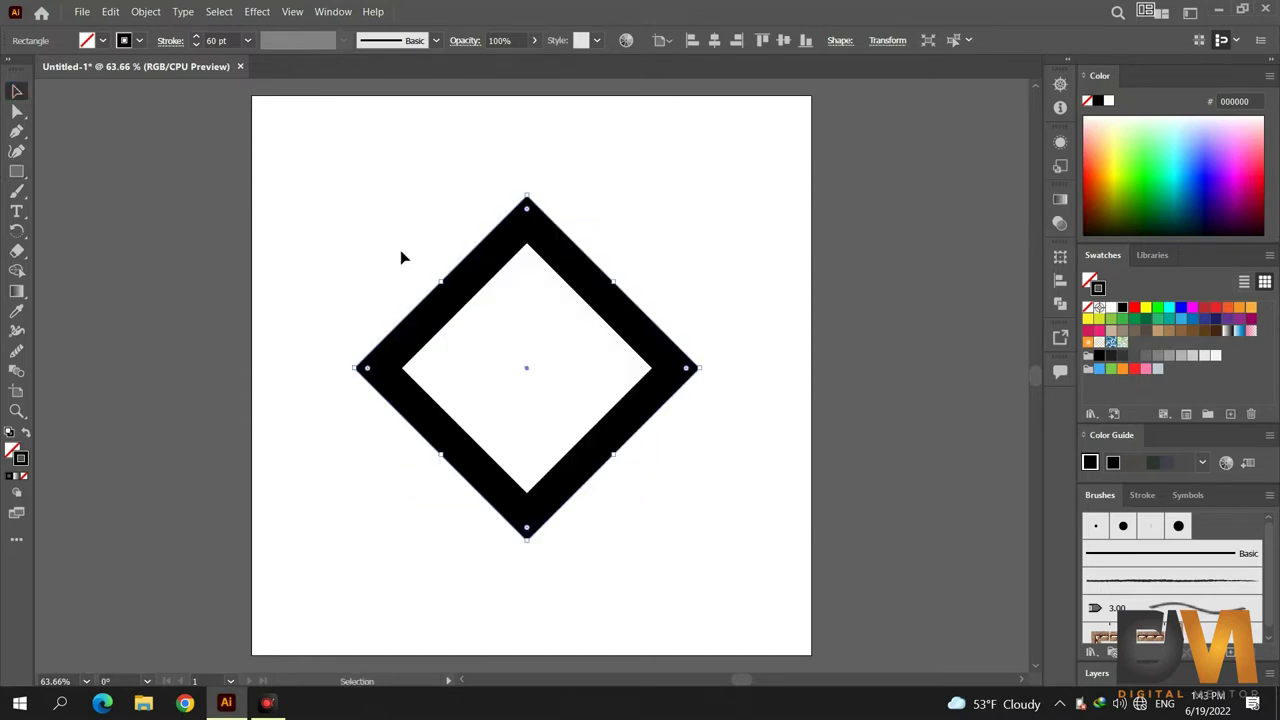
pyautogui.click(18, 112)
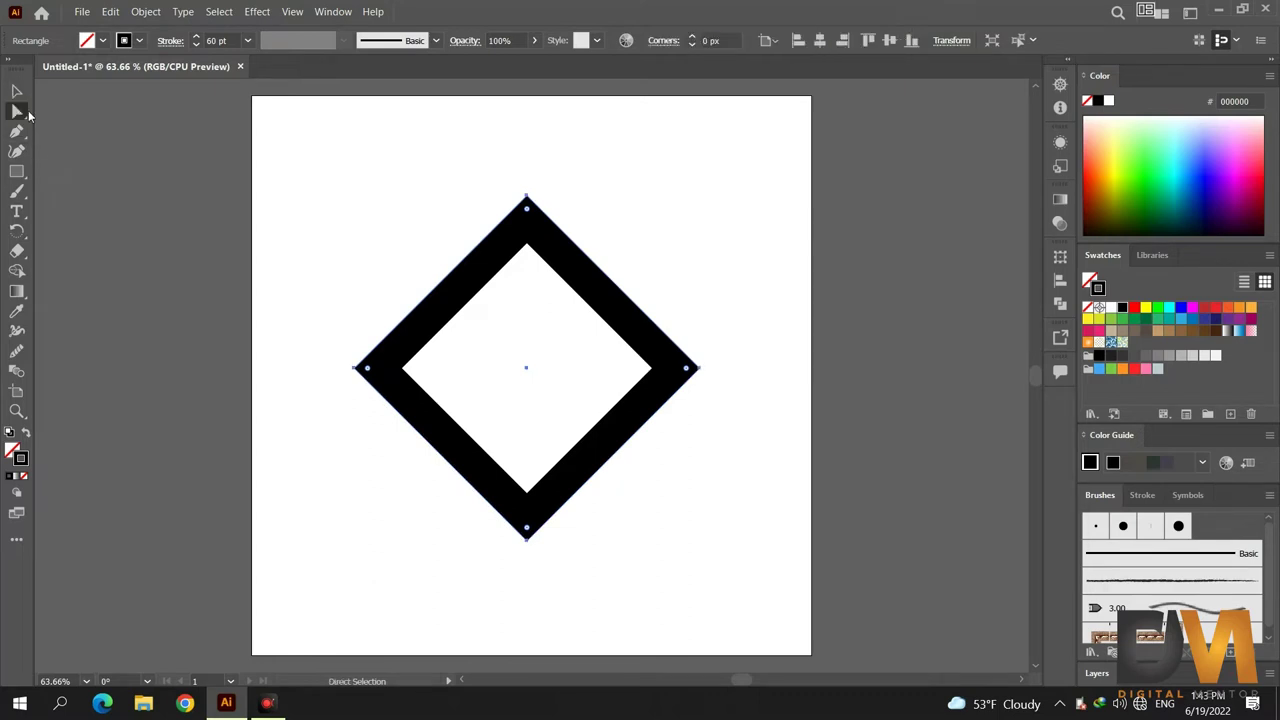
pyautogui.click(529, 198)
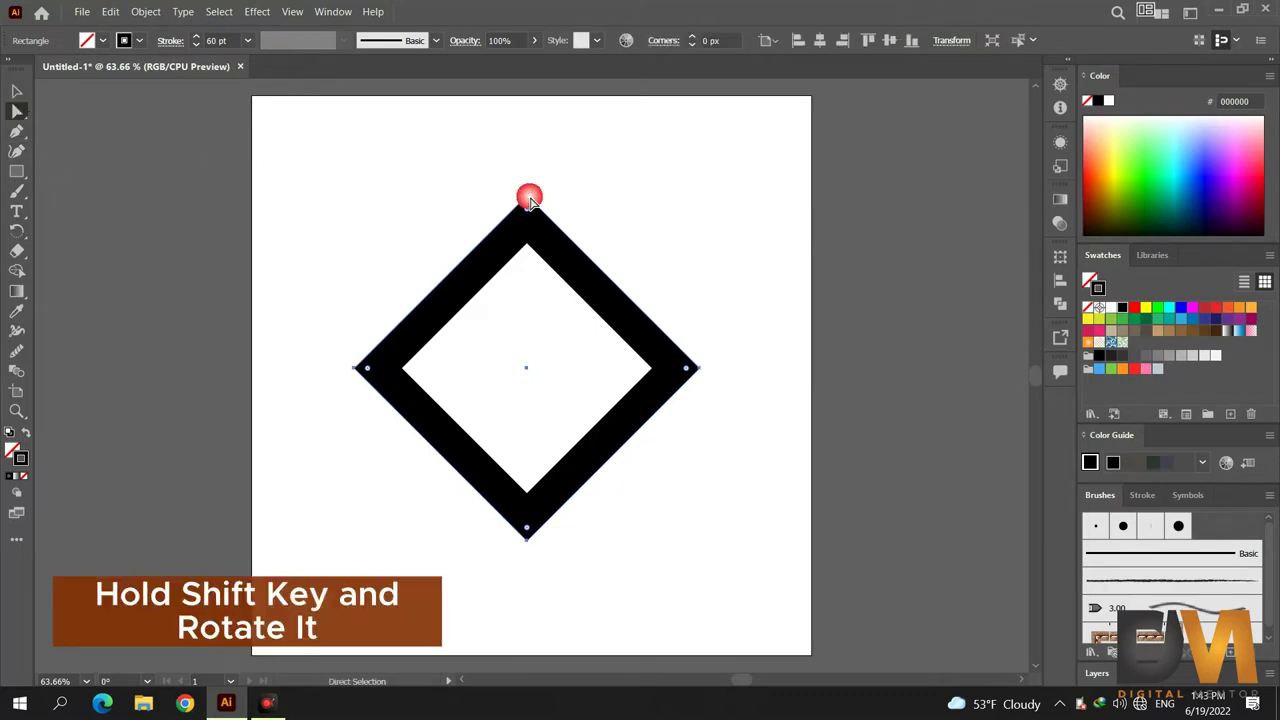
pyautogui.moveTo(530, 200); pyautogui.dragTo(529, 253)
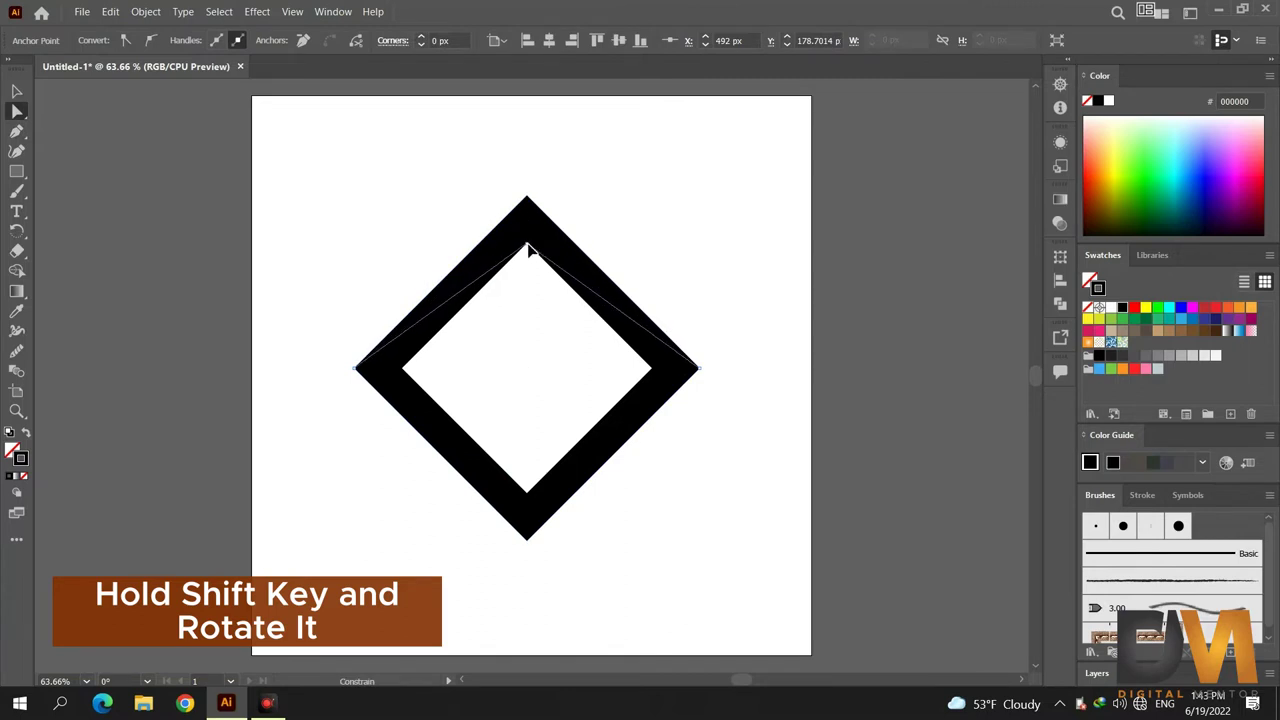
pyautogui.moveTo(530, 250); pyautogui.dragTo(528, 250)
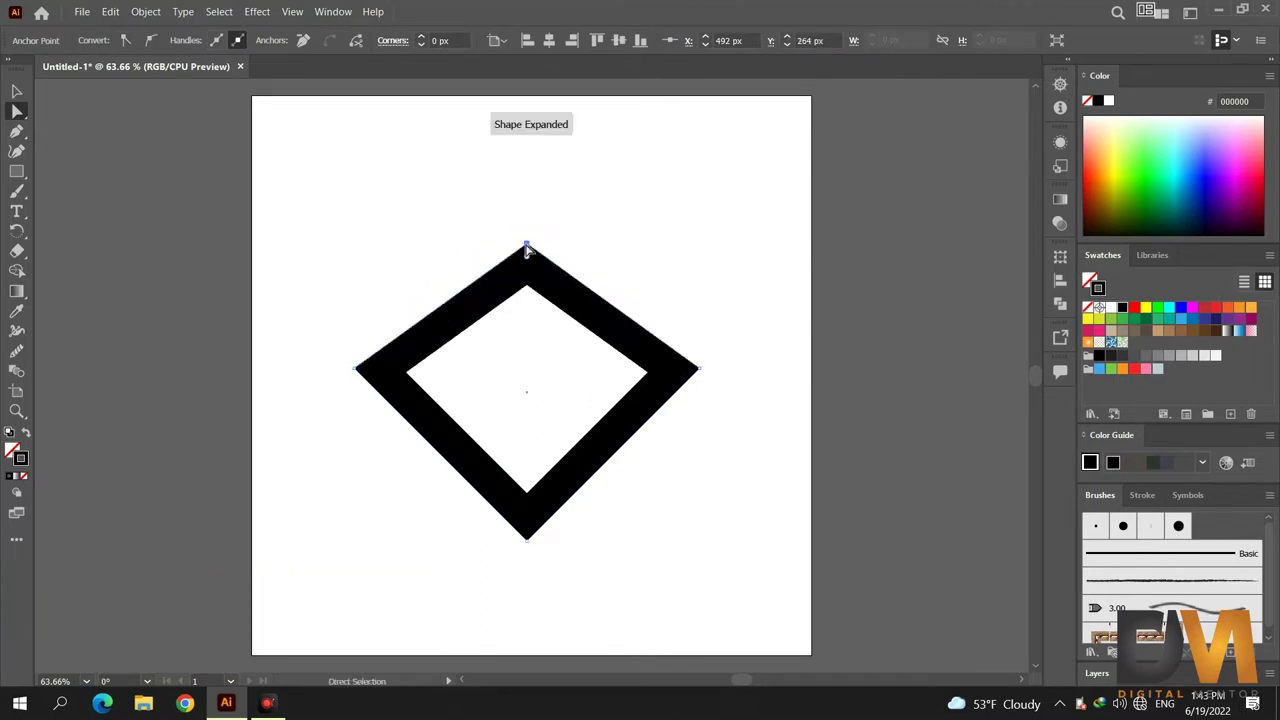
pyautogui.click(17, 171)
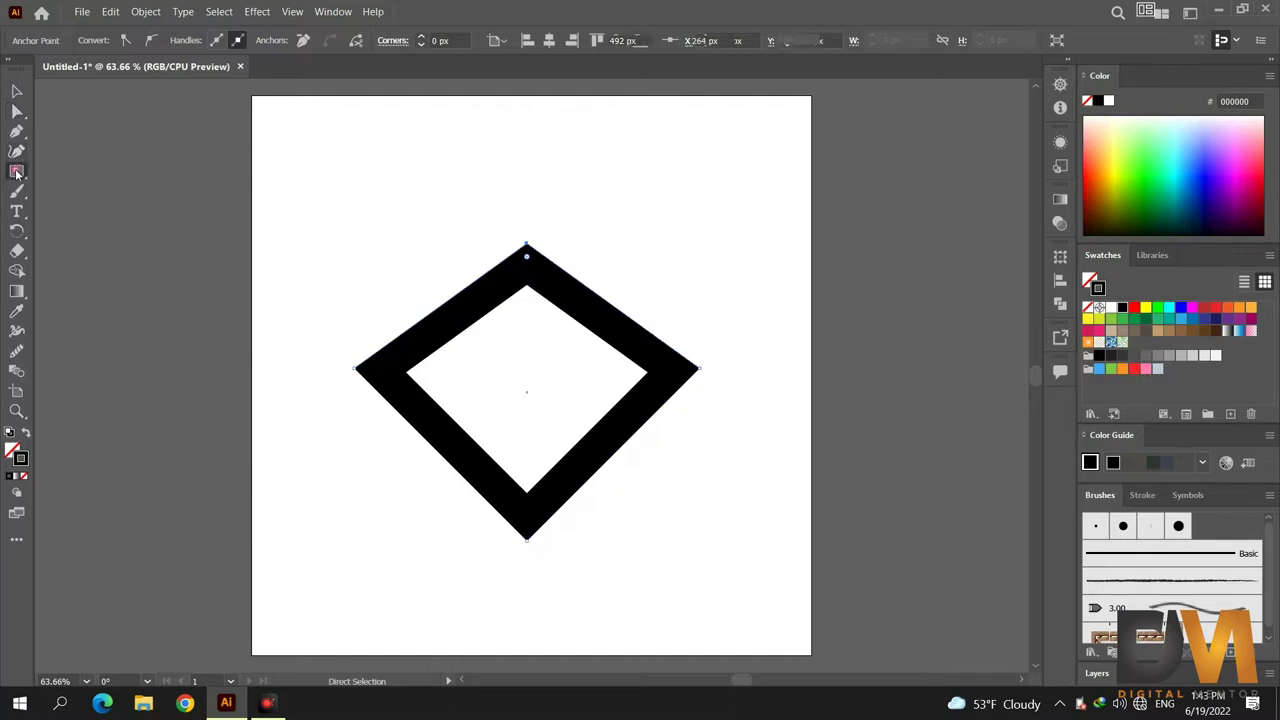
# - Draw a solid-filled rectangle covering the diamond's lower half
pyautogui.moveTo(337, 368); pyautogui.dragTo(748, 572)
pyautogui.click(26, 432)
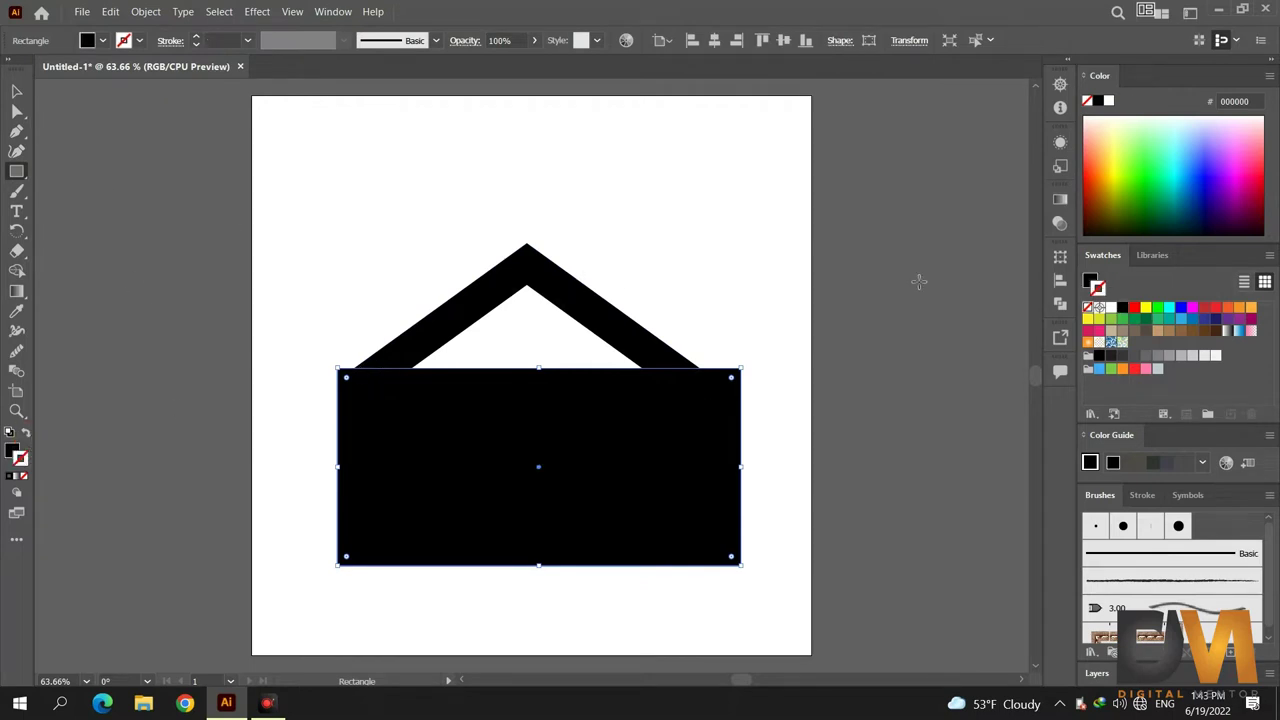
pyautogui.press('v')
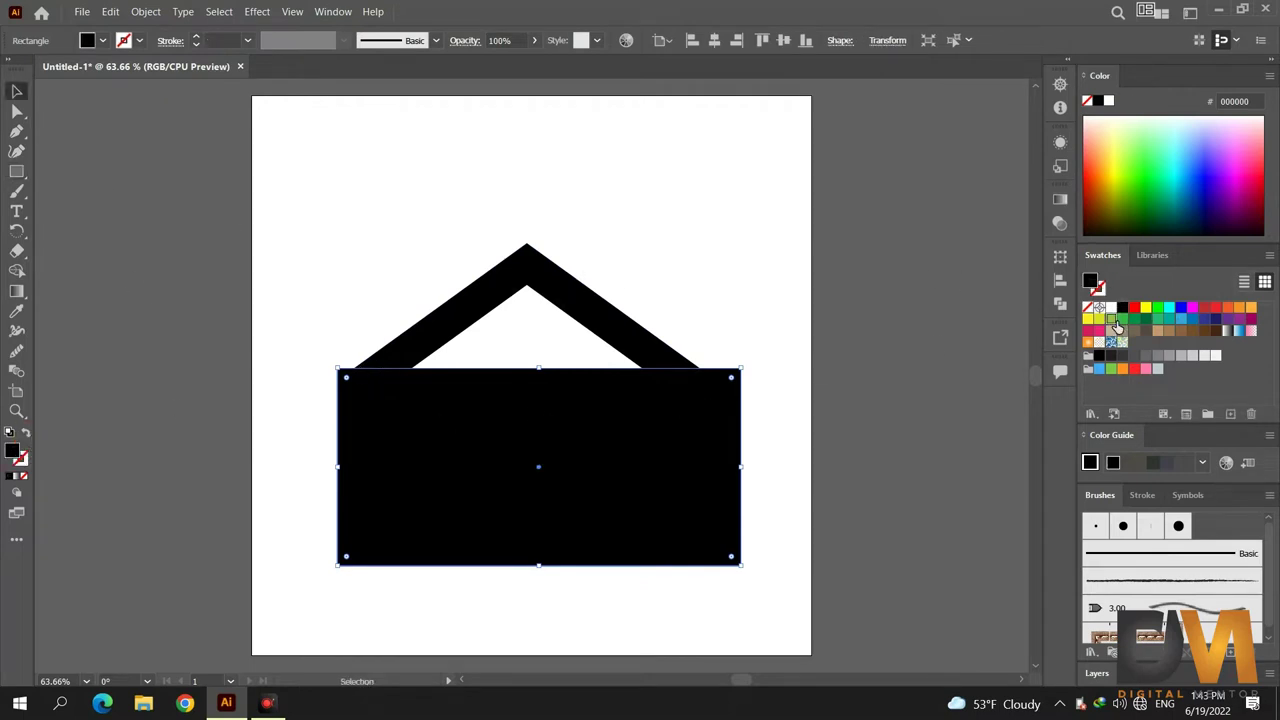
pyautogui.click(1116, 325)
pyautogui.click(690, 277)
pyautogui.hotkey('ctrl', 'z')
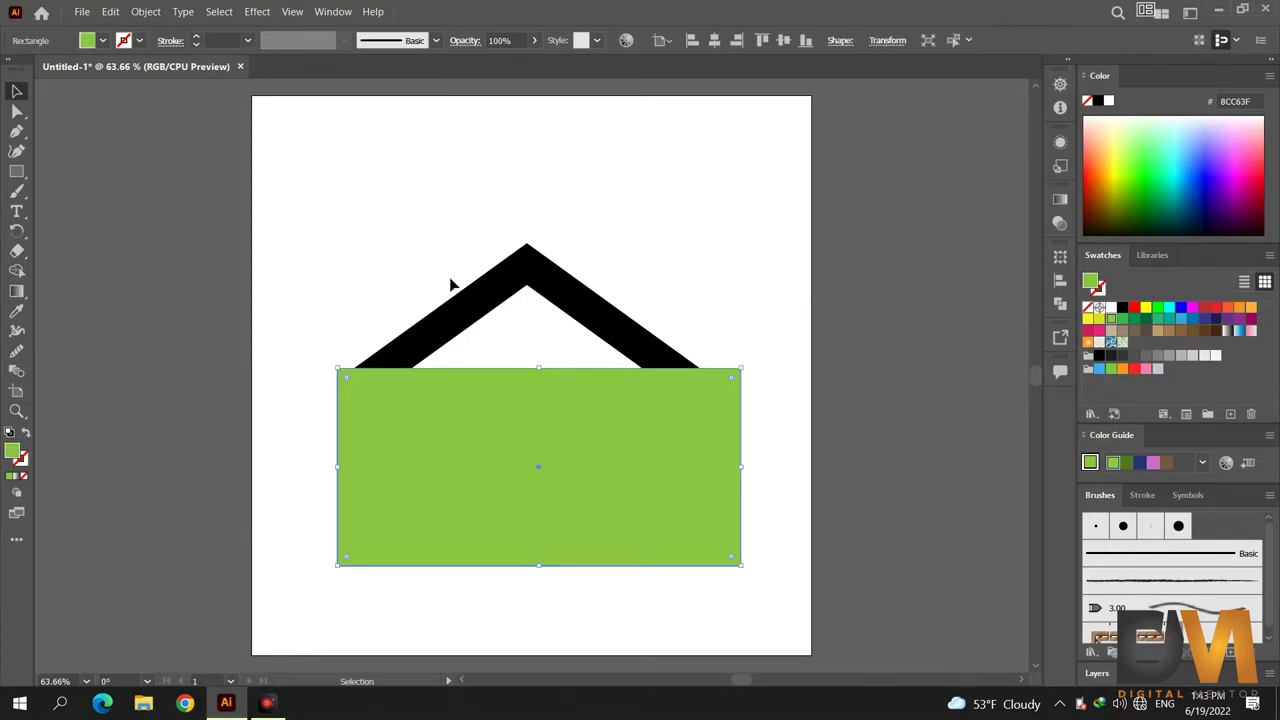
# - Expand the diamond's outline, then Shape Builder-delete the rectangle and the diamond's lower half
pyautogui.click(496, 306)
pyautogui.click(146, 12)
pyautogui.click(220, 198)
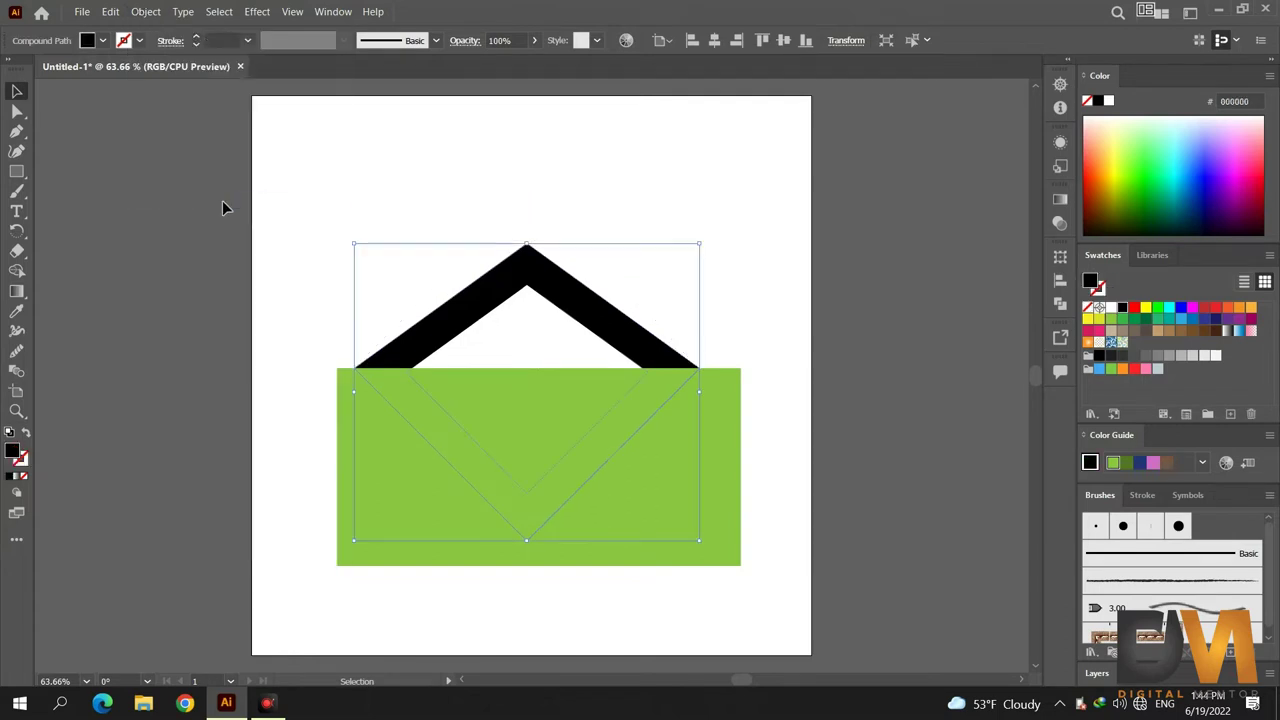
pyautogui.click(565, 221)
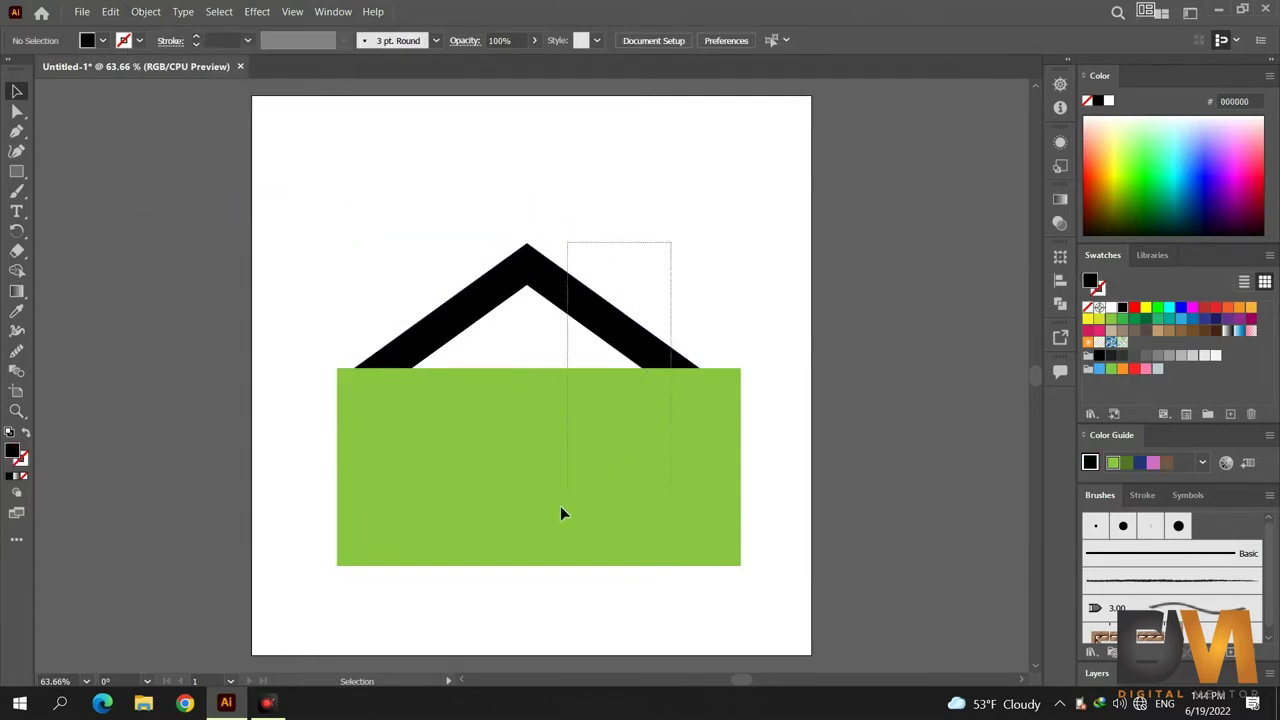
pyautogui.moveTo(667, 249); pyautogui.dragTo(559, 509)
pyautogui.click(17, 270)
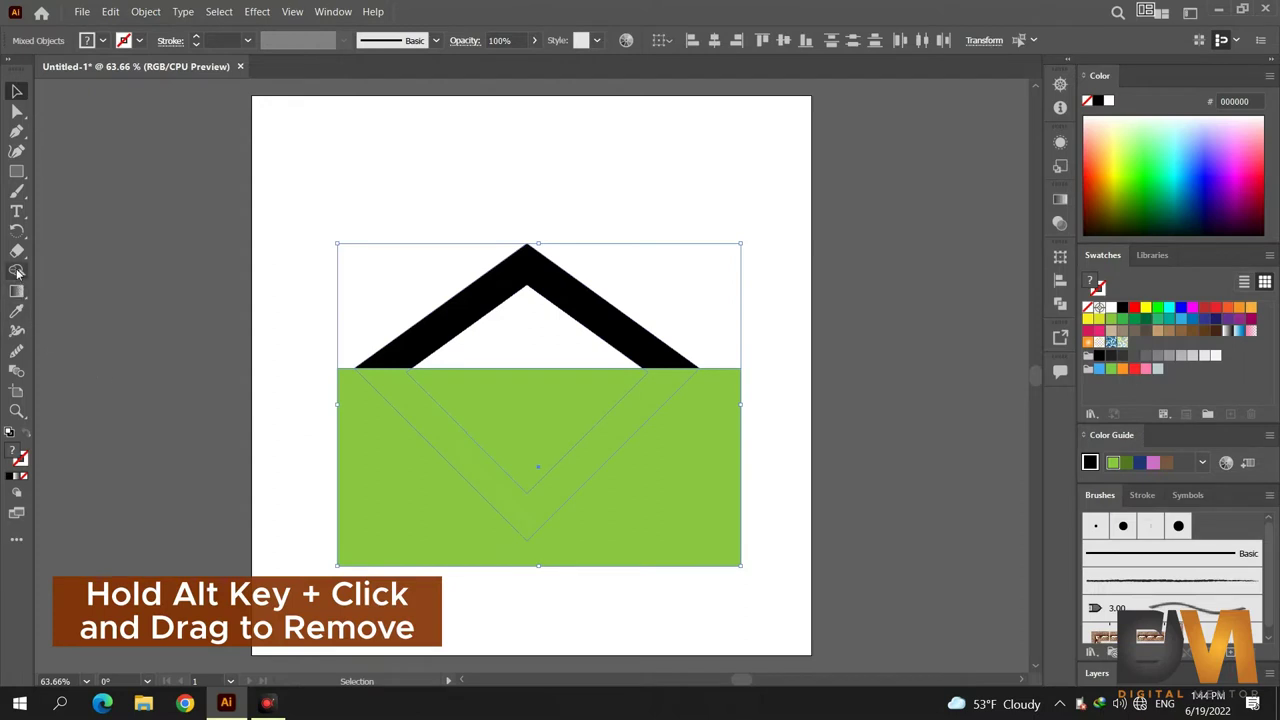
pyautogui.moveTo(381, 457); pyautogui.dragTo(657, 452)
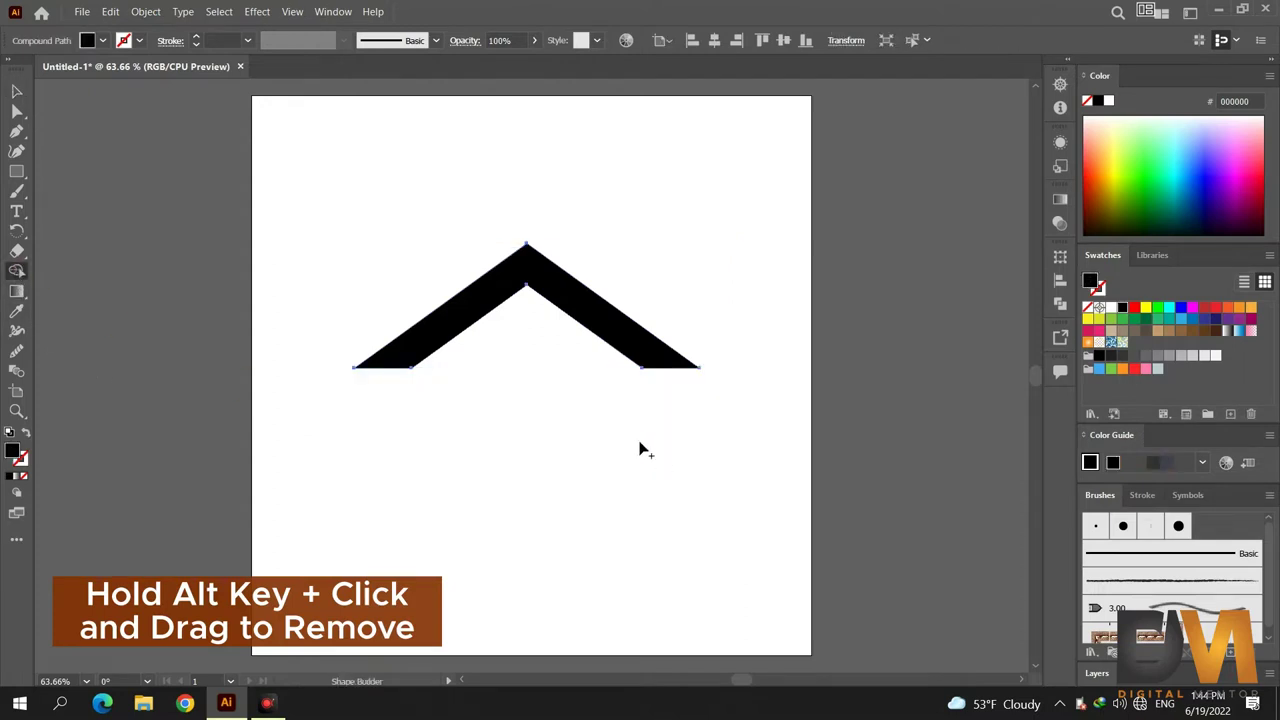
pyautogui.click(17, 91)
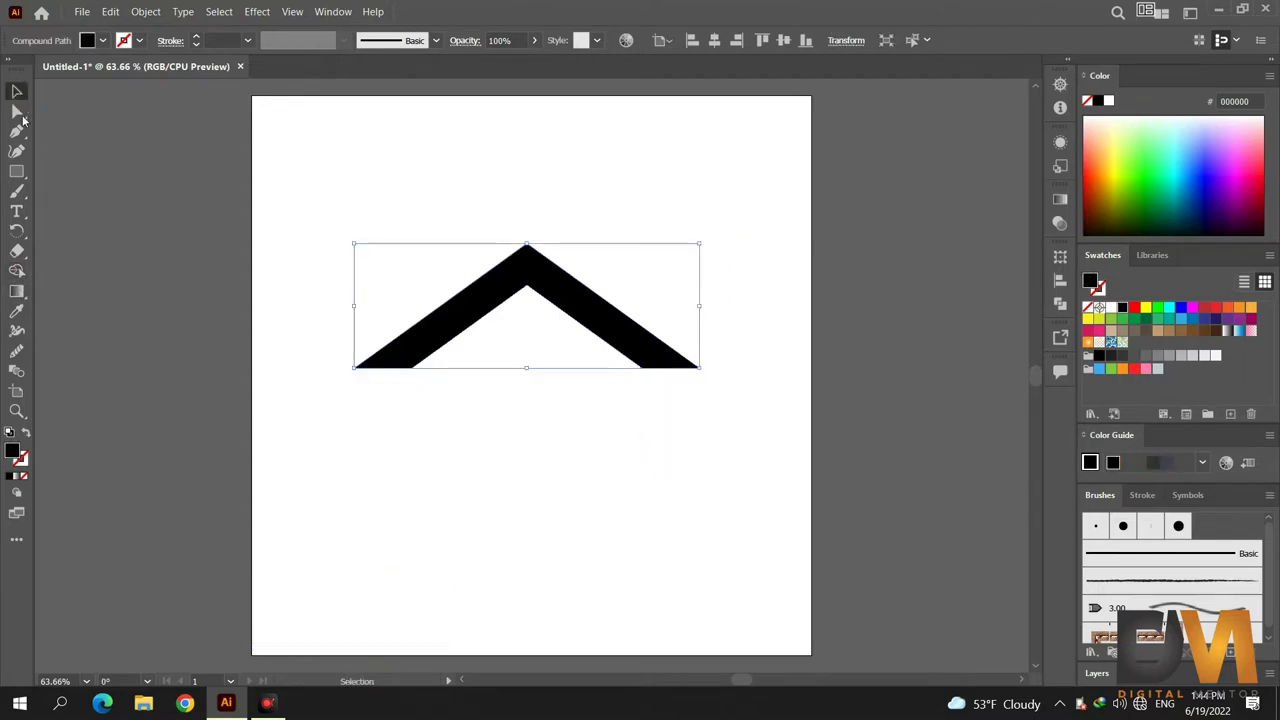
# - Create a 60 × 100 px rectangle with the Rectangle tool's size dialog
pyautogui.click(17, 171)
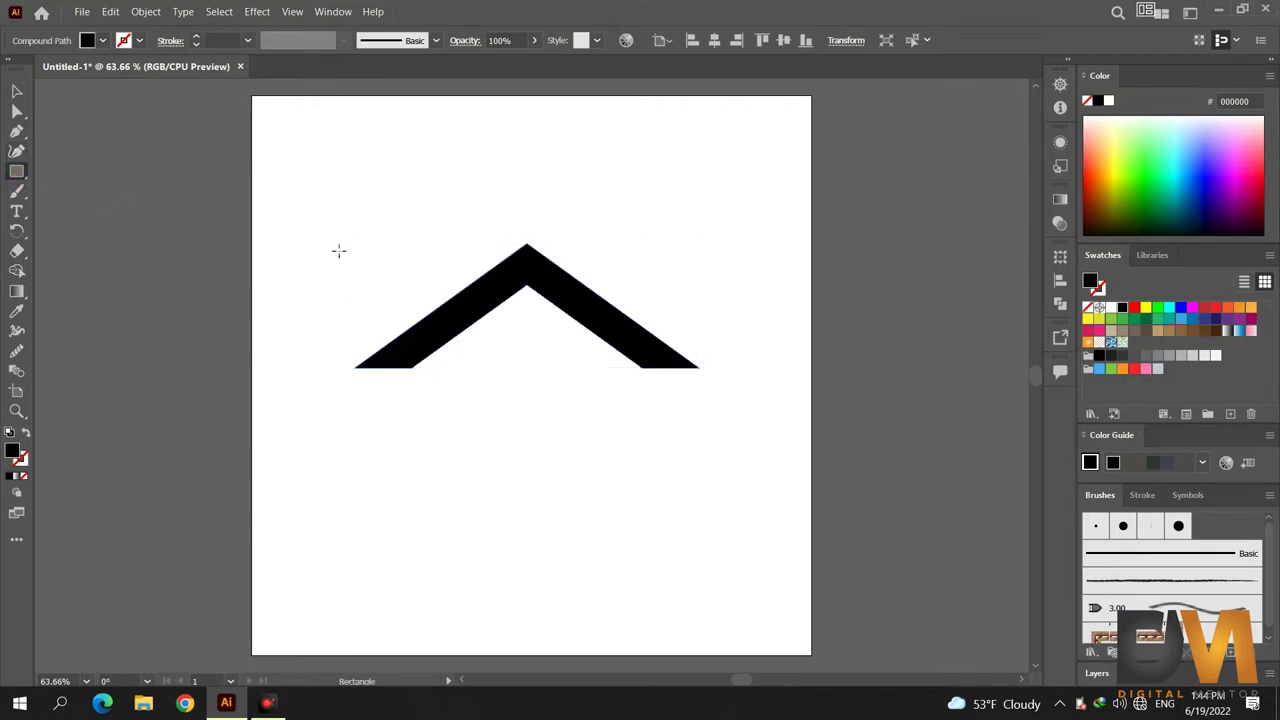
pyautogui.click(669, 251)
pyautogui.write('60')
pyautogui.click(573, 343)
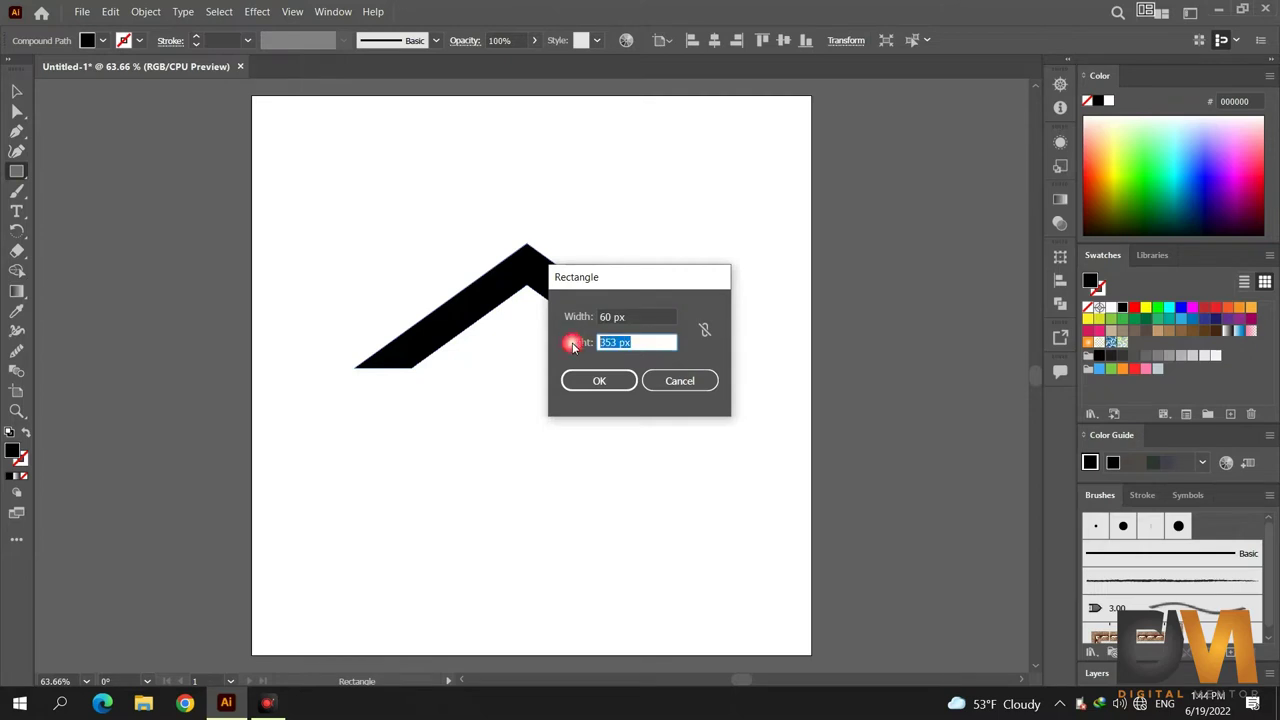
pyautogui.write('100')
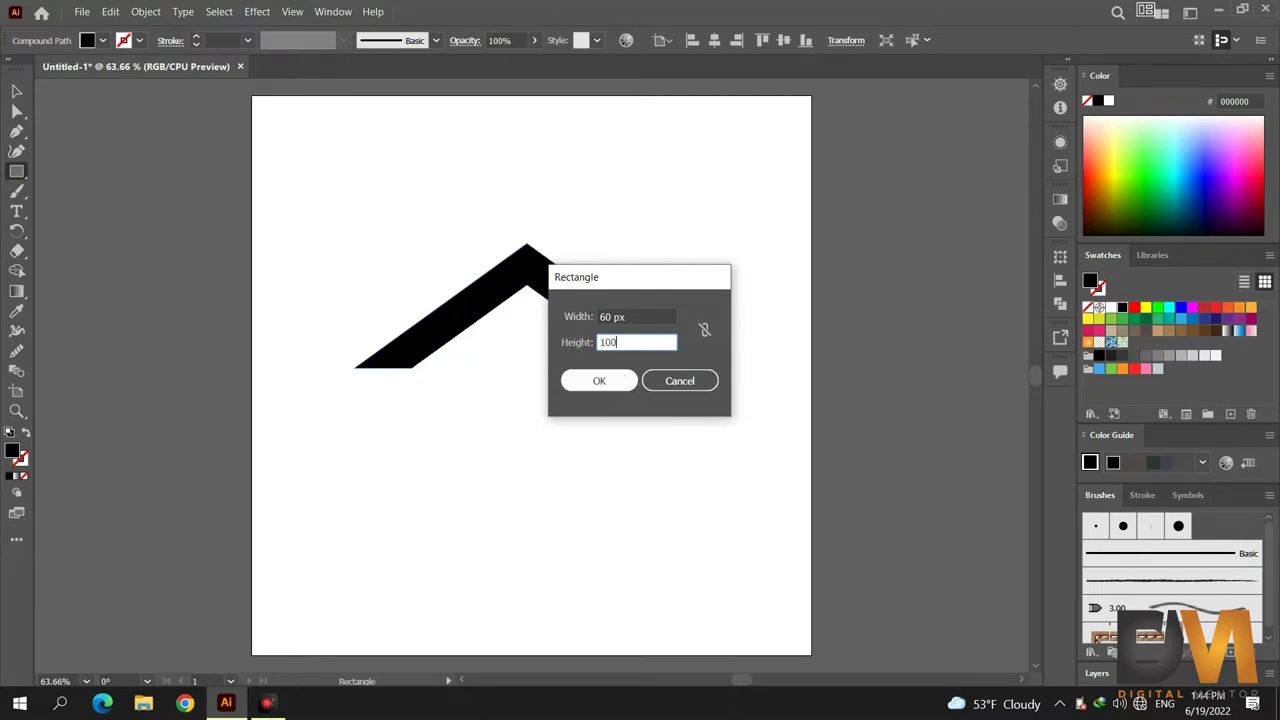
pyautogui.click(623, 380)
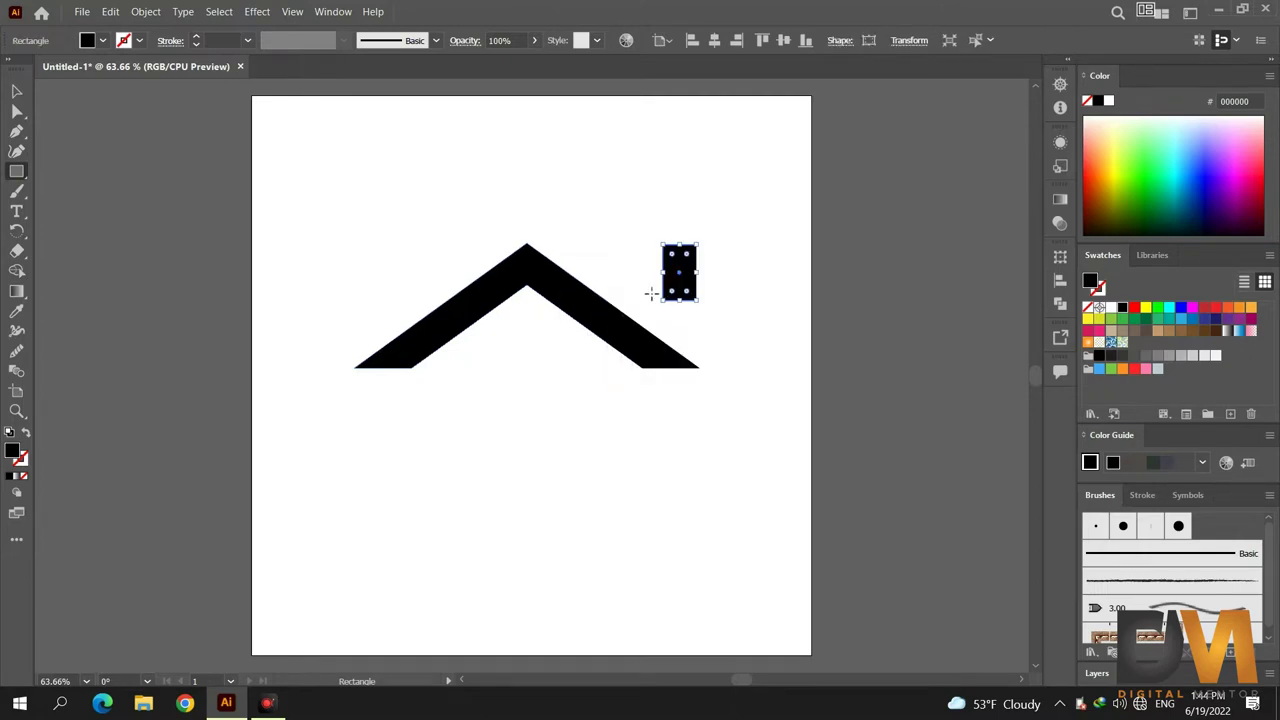
# - Position the new rectangle on the roof's right slope
pyautogui.press('v')
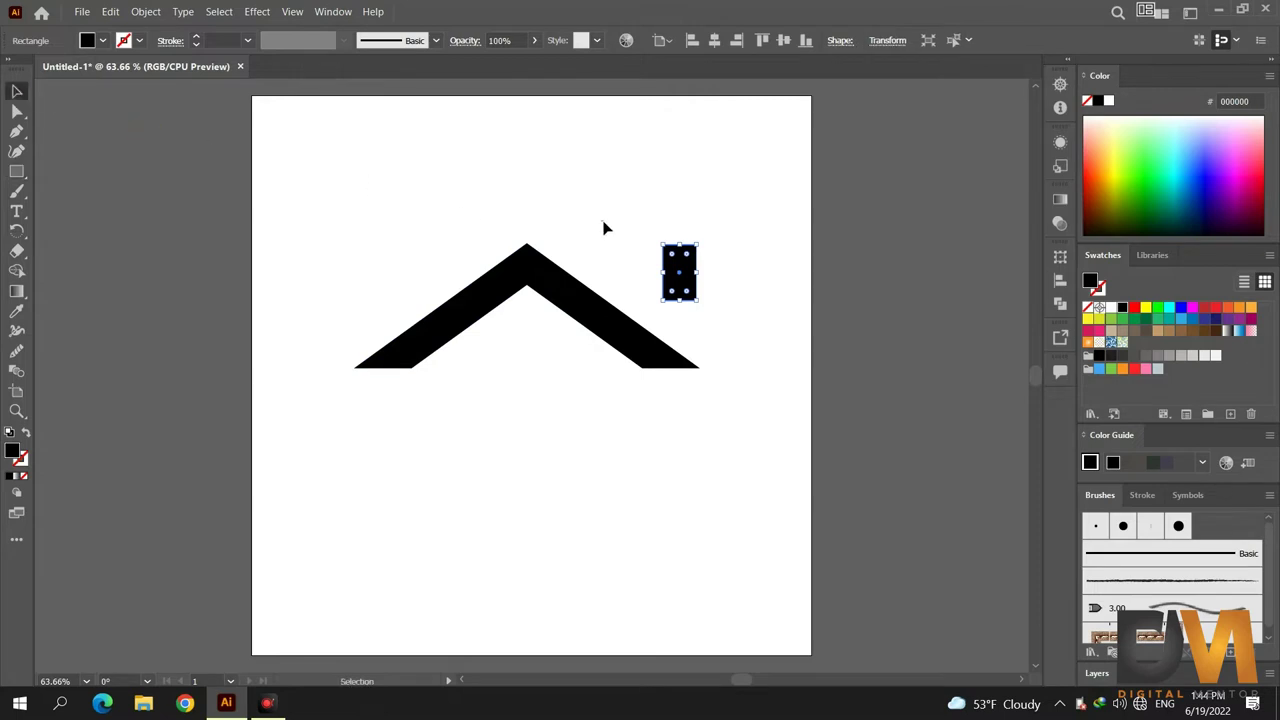
pyautogui.click(604, 228)
pyautogui.moveTo(641, 305); pyautogui.dragTo(619, 318)
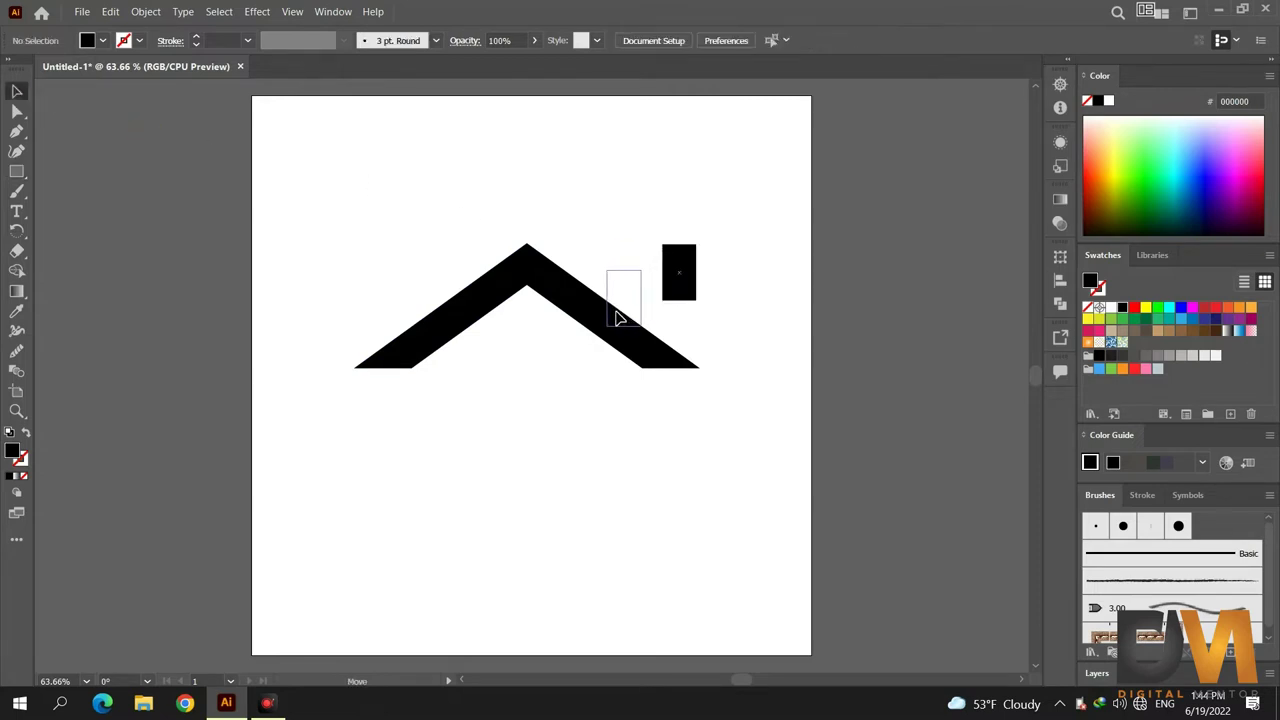
pyautogui.moveTo(619, 318); pyautogui.dragTo(618, 318)
pyautogui.click(670, 234)
# - Merge the rectangle into the roof with Shape Builder to form a chimney
pyautogui.moveTo(670, 238)
pyautogui.mouseDown()
pyautogui.moveTo(549, 352)
pyautogui.moveTo(405, 350)
pyautogui.mouseUp()
pyautogui.click(16, 270)
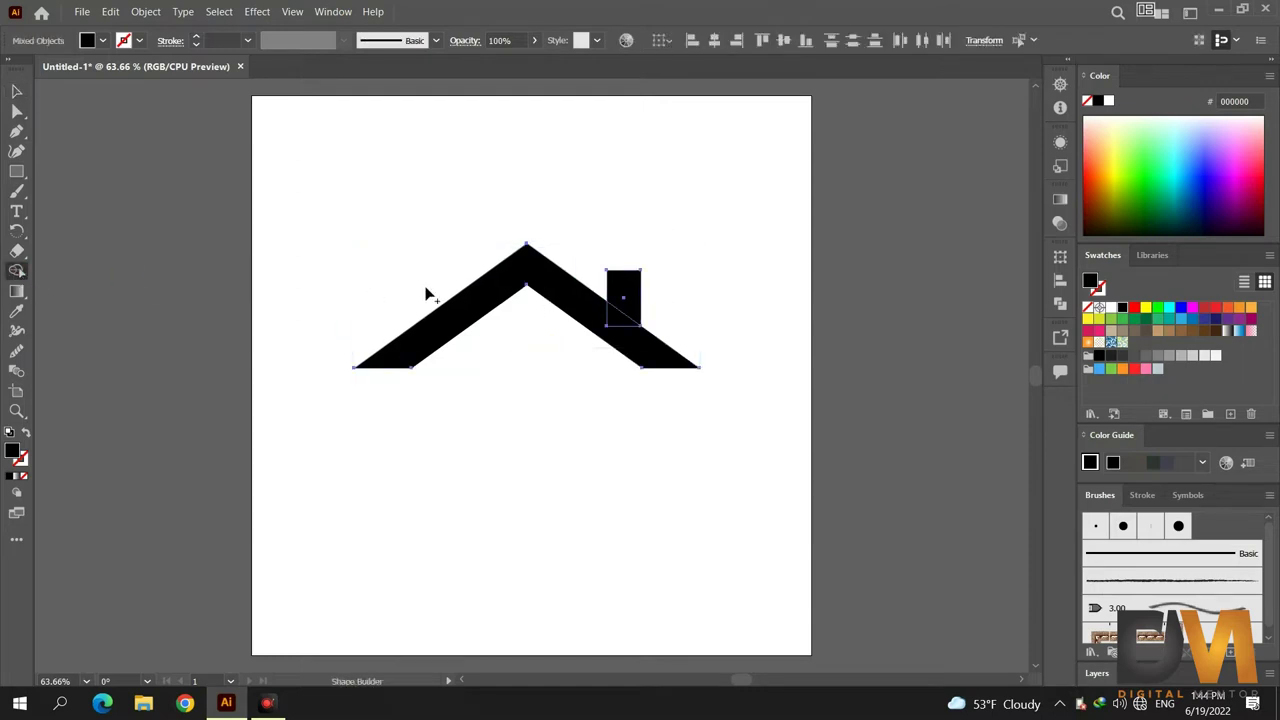
pyautogui.moveTo(618, 335); pyautogui.dragTo(618, 298)
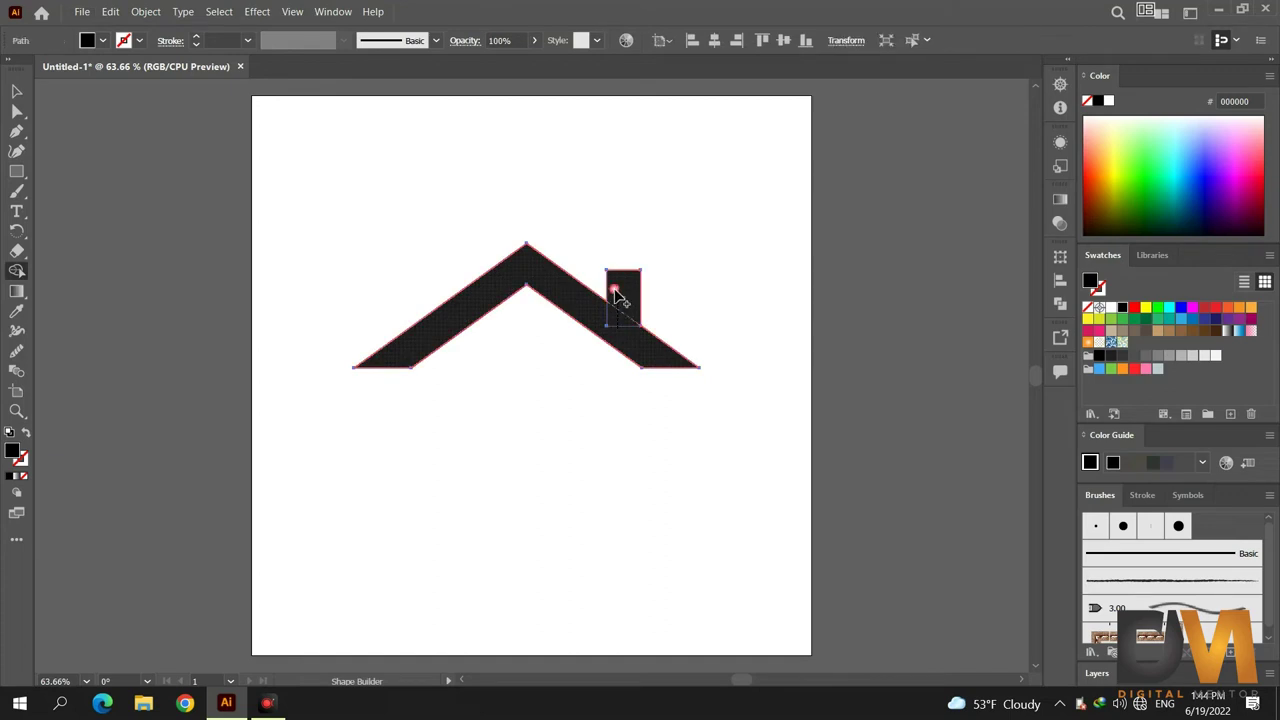
pyautogui.click(16, 91)
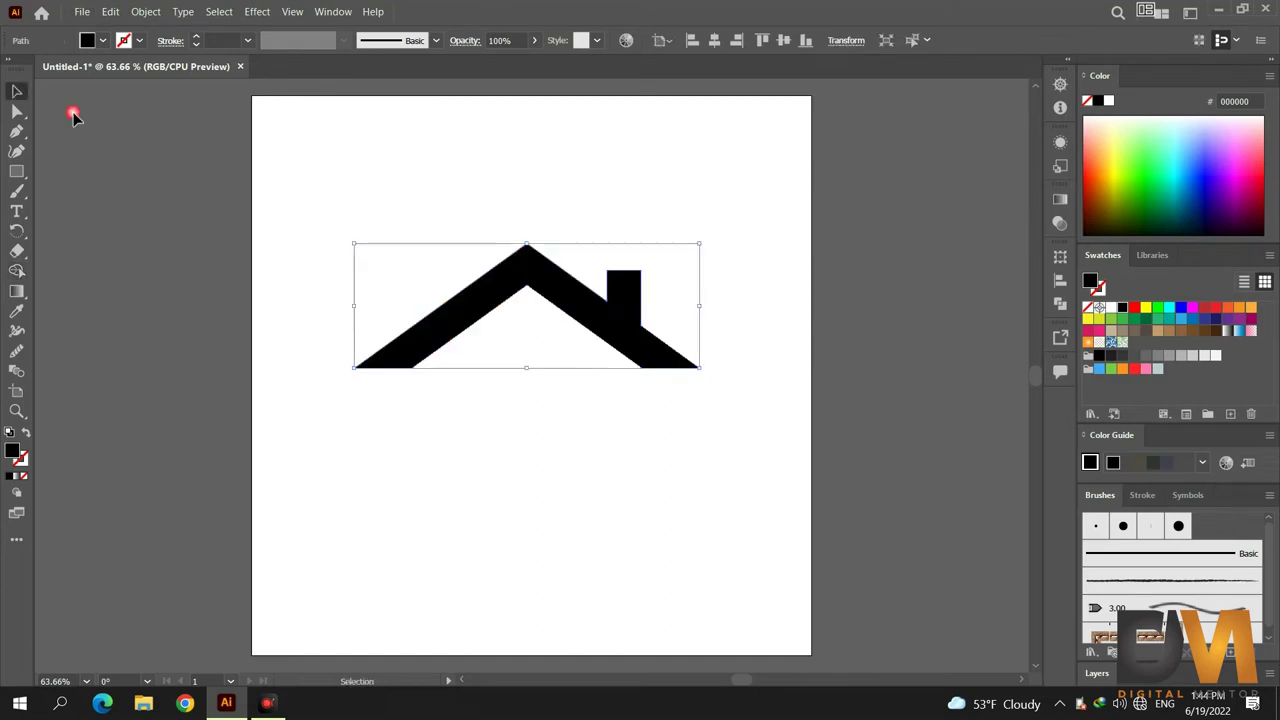
pyautogui.click(439, 401)
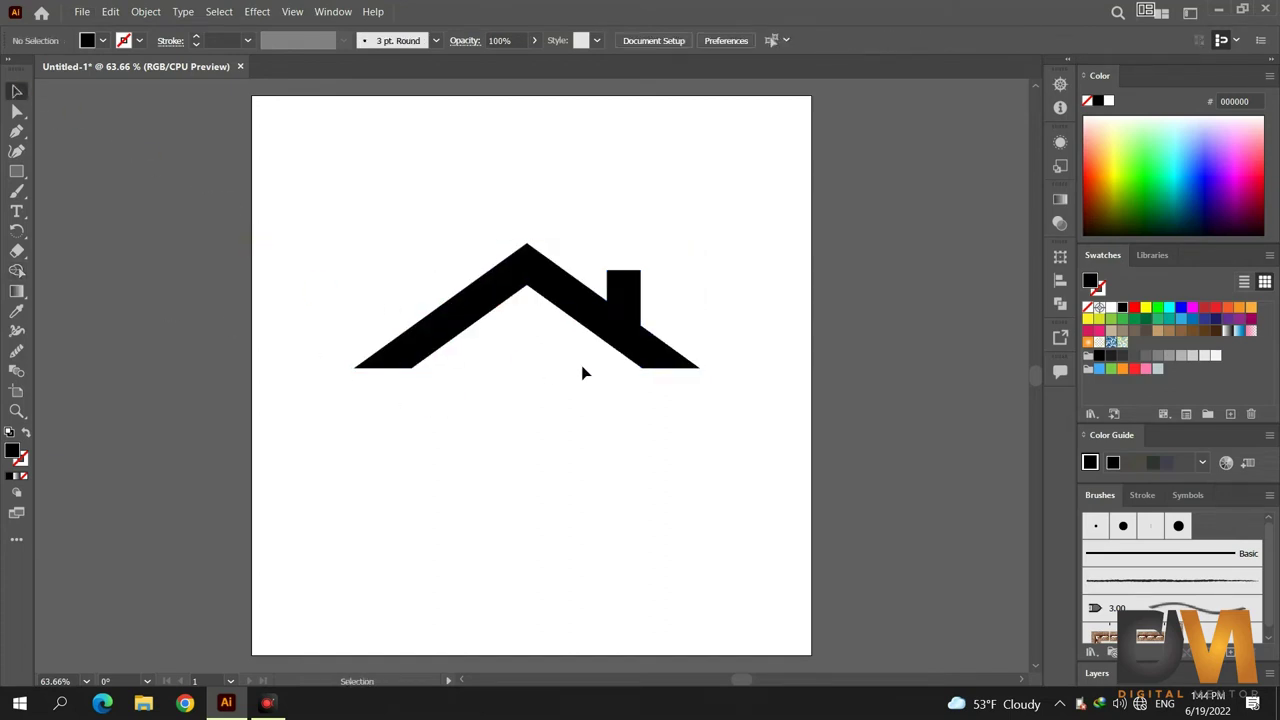
# - Zoom to 100% and draw a black rectangle below the roofline
pyautogui.hotkey('ctrl', '1')
pyautogui.scroll(-1, 597, 374)
pyautogui.scroll(-2, 597, 376)
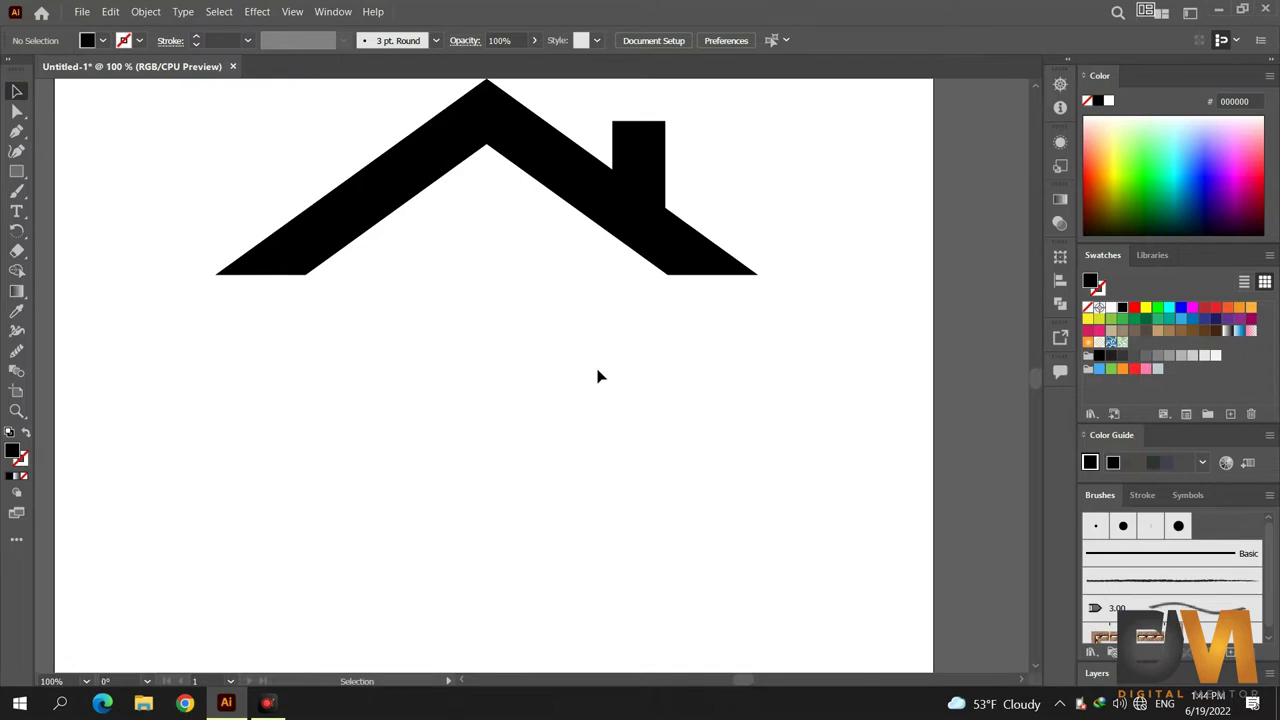
pyautogui.click(16, 171)
pyautogui.scroll(-1, 352, 362)
pyautogui.moveTo(401, 378); pyautogui.dragTo(489, 432)
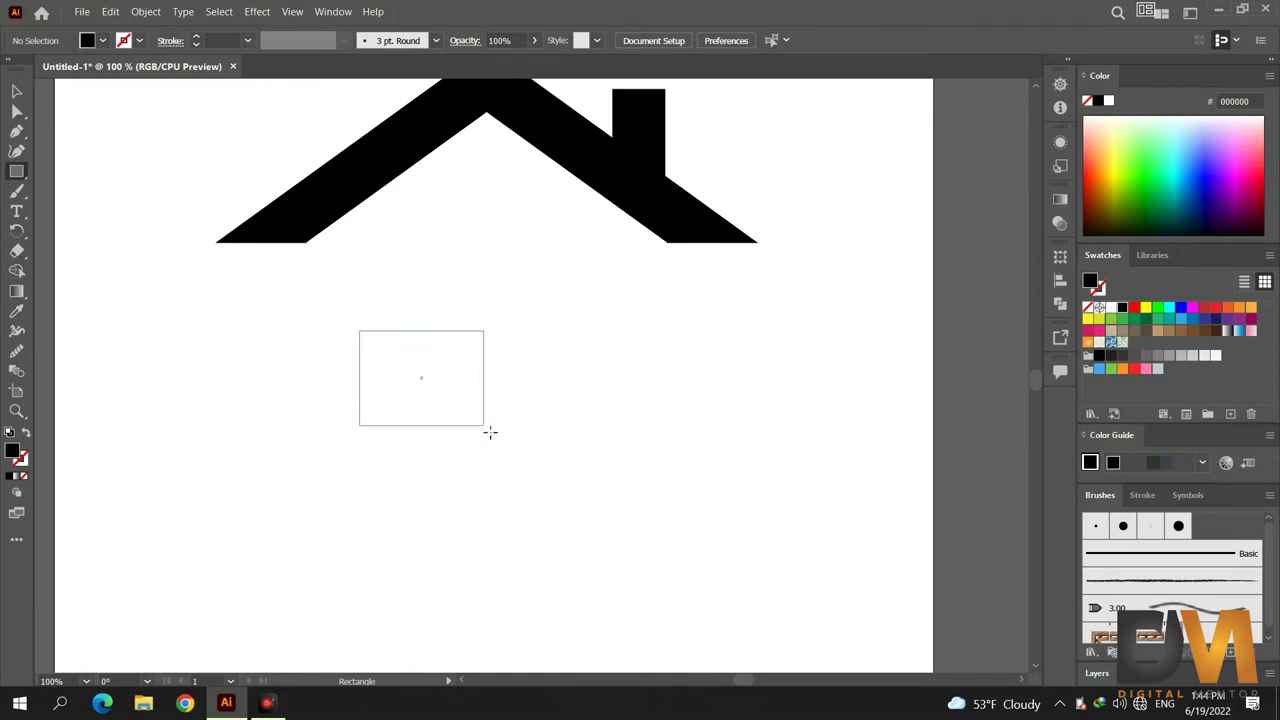
pyautogui.moveTo(489, 432); pyautogui.dragTo(487, 467)
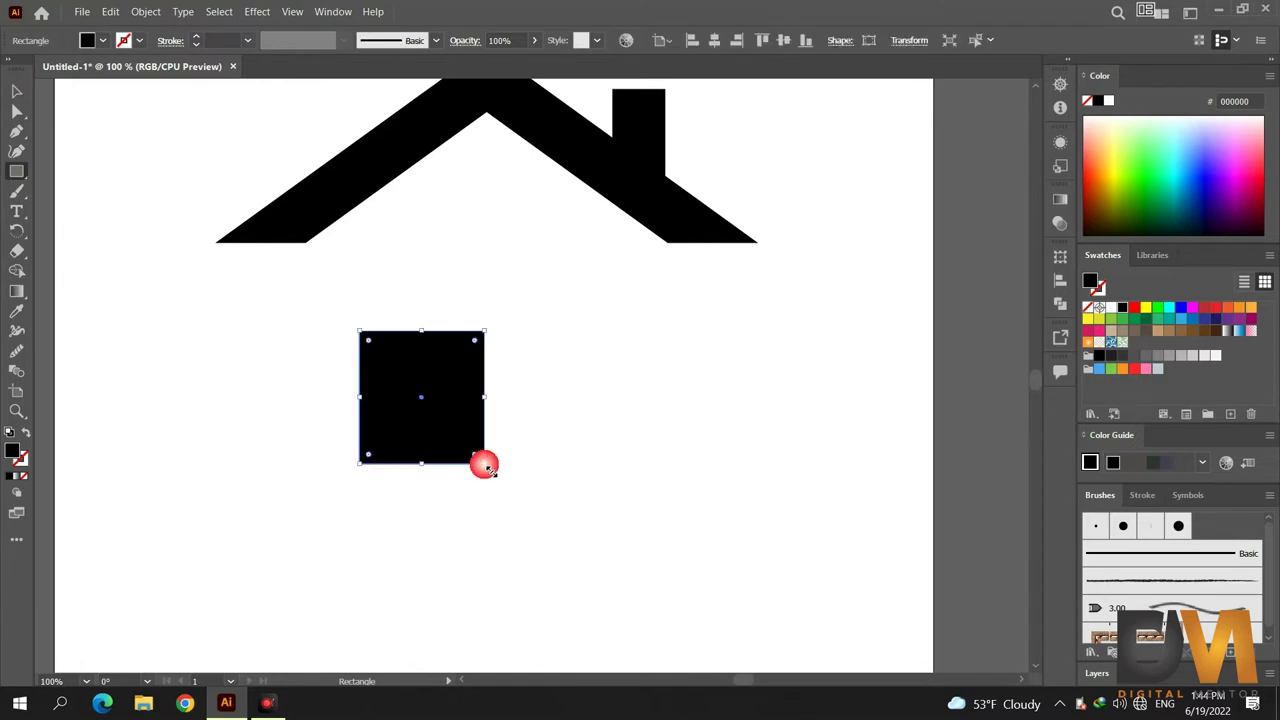
pyautogui.scroll(-2, 489, 470)
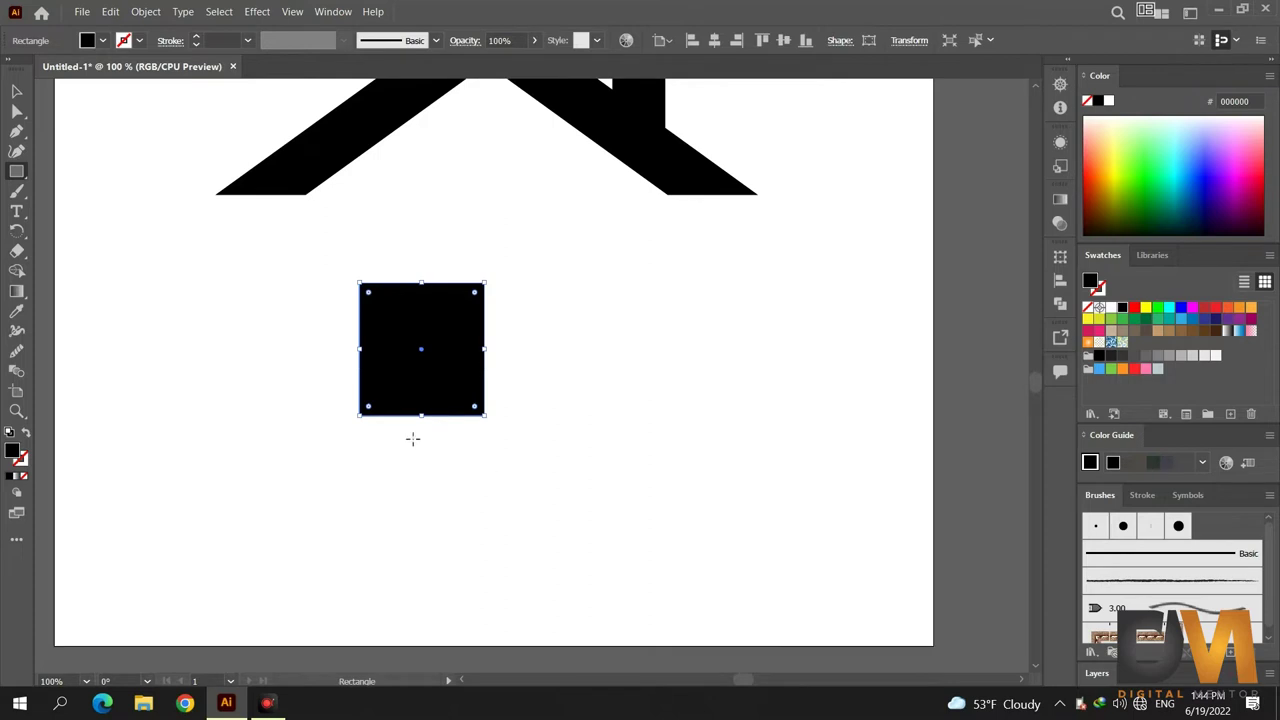
pyautogui.keyDown('alt'); pyautogui.scroll(2, 435, 424); pyautogui.keyUp('alt')
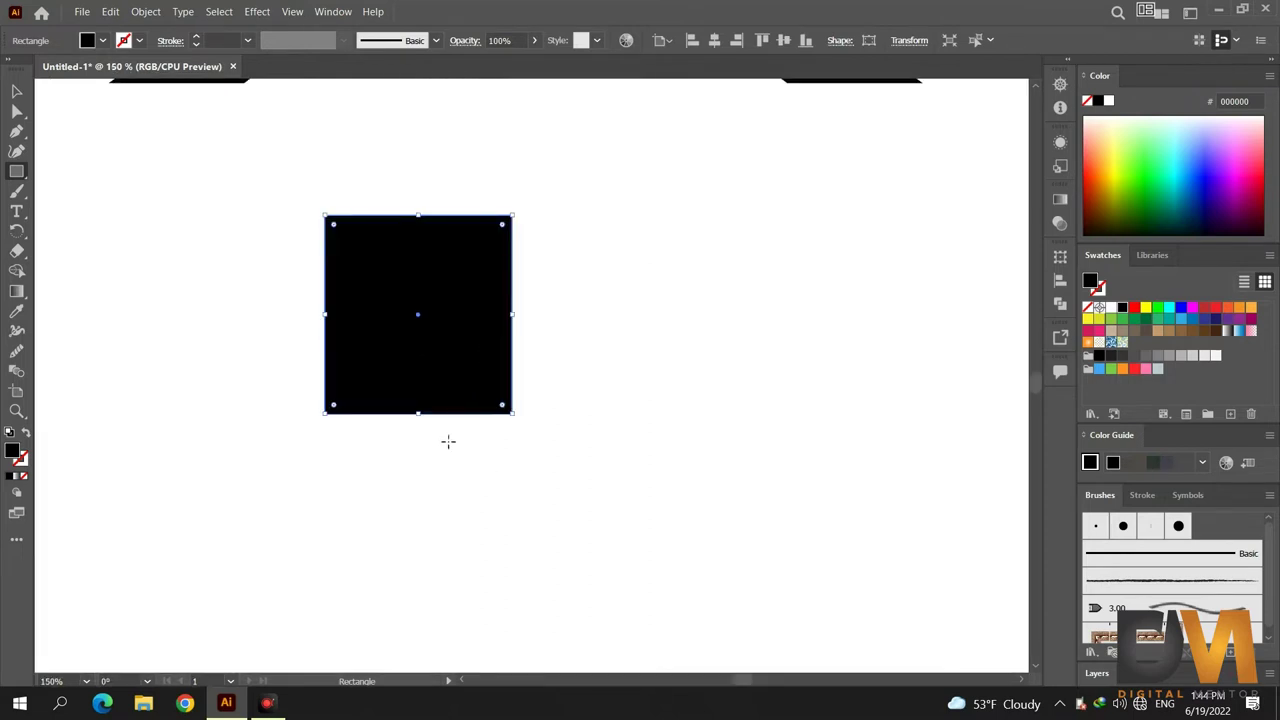
pyautogui.scroll(1, 448, 441)
# - Alt-drag copies of the rectangle beneath it and resize them into two thin 142 px bars
pyautogui.click(16, 91)
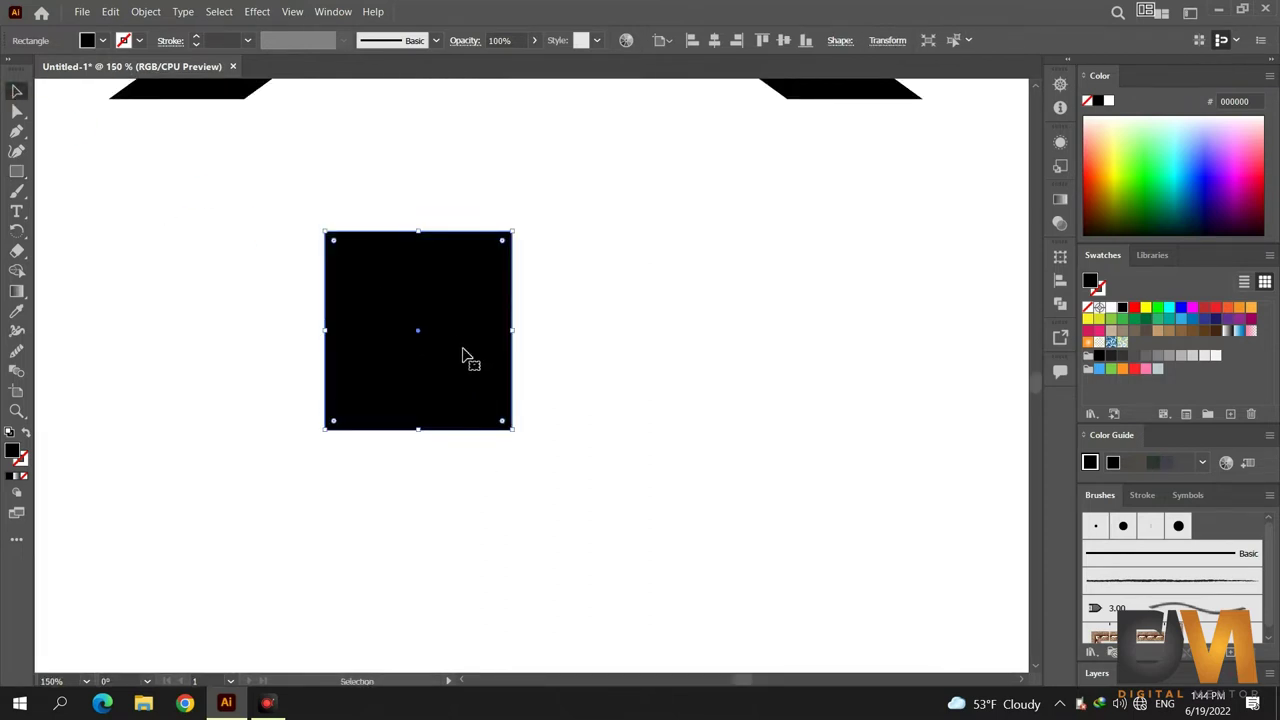
pyautogui.moveTo(471, 345); pyautogui.dragTo(474, 546)
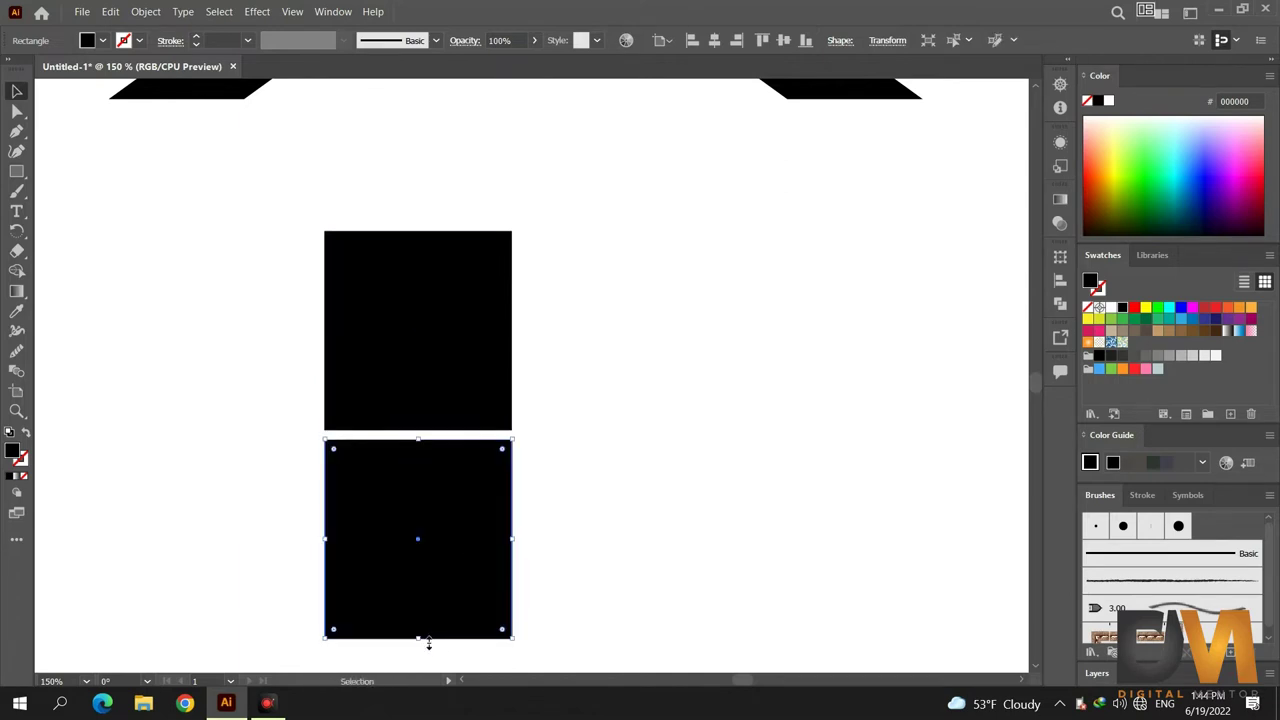
pyautogui.moveTo(427, 643); pyautogui.dragTo(437, 472)
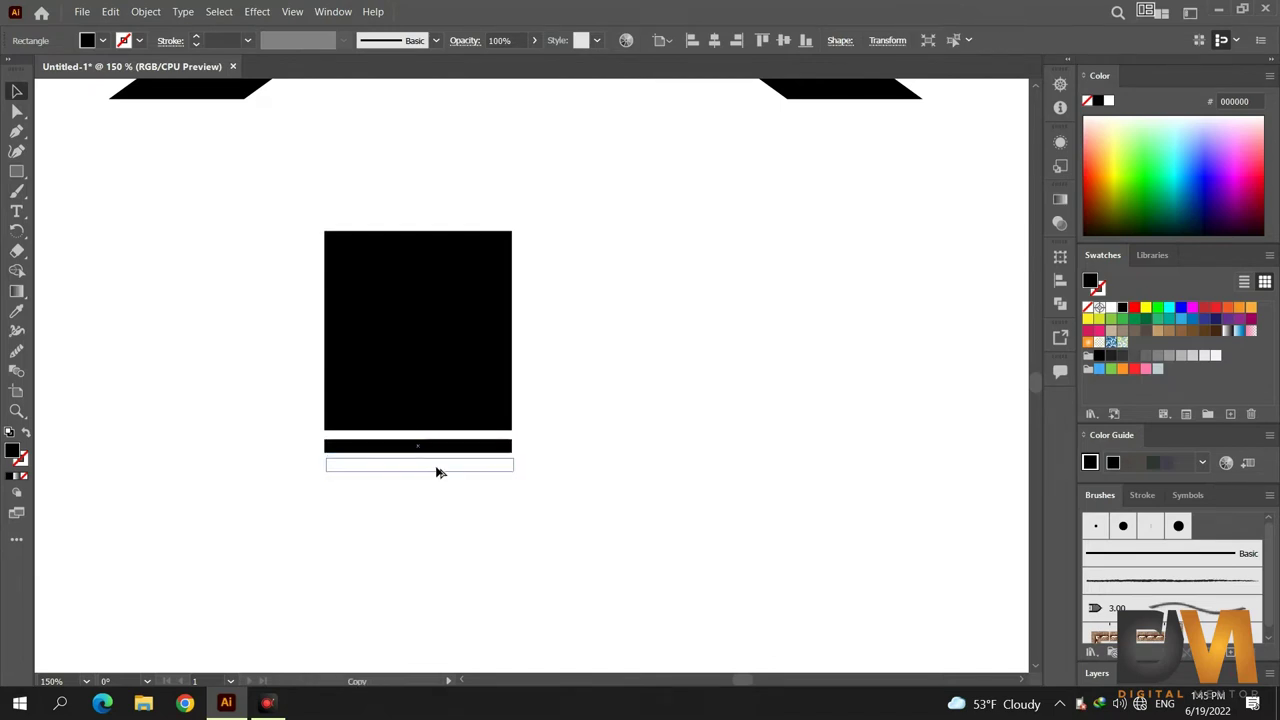
pyautogui.moveTo(437, 472)
pyautogui.mouseDown()
pyautogui.moveTo(426, 494)
pyautogui.moveTo(418, 487)
pyautogui.mouseUp()
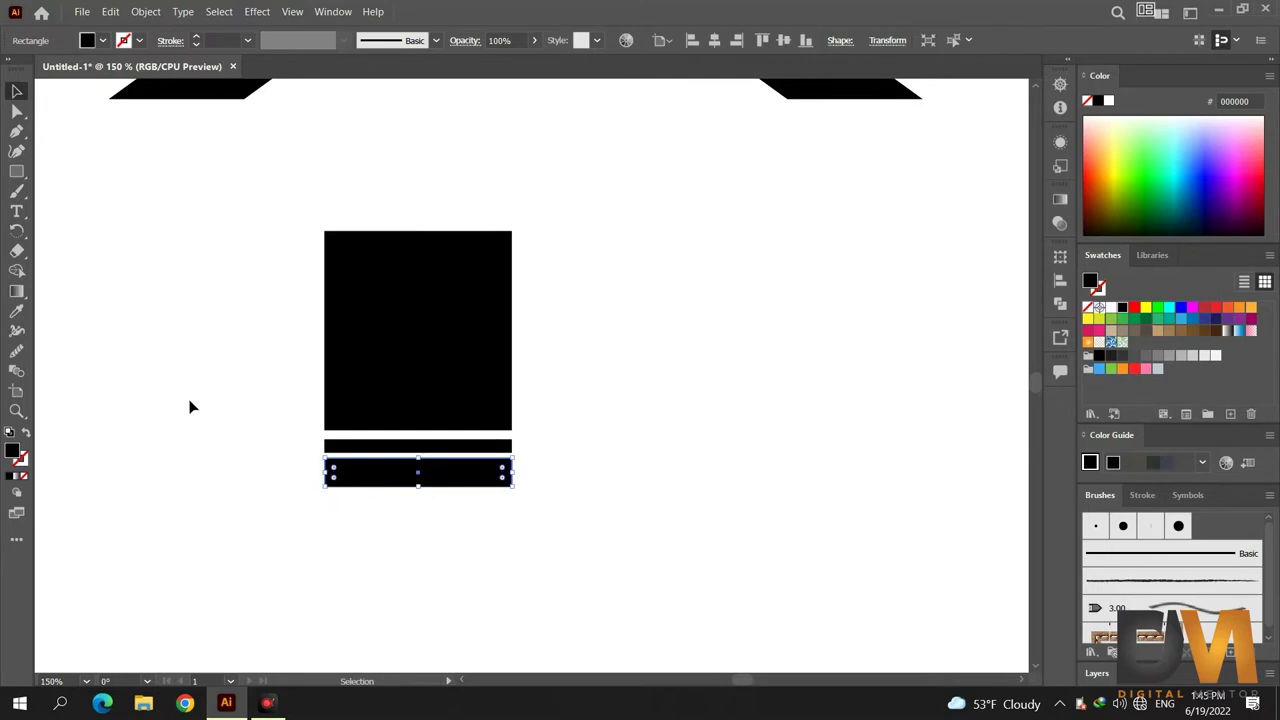
# - Round the lower bar's two bottom corners to 22 px
pyautogui.click(160, 206)
pyautogui.click(14, 112)
pyautogui.click(337, 471)
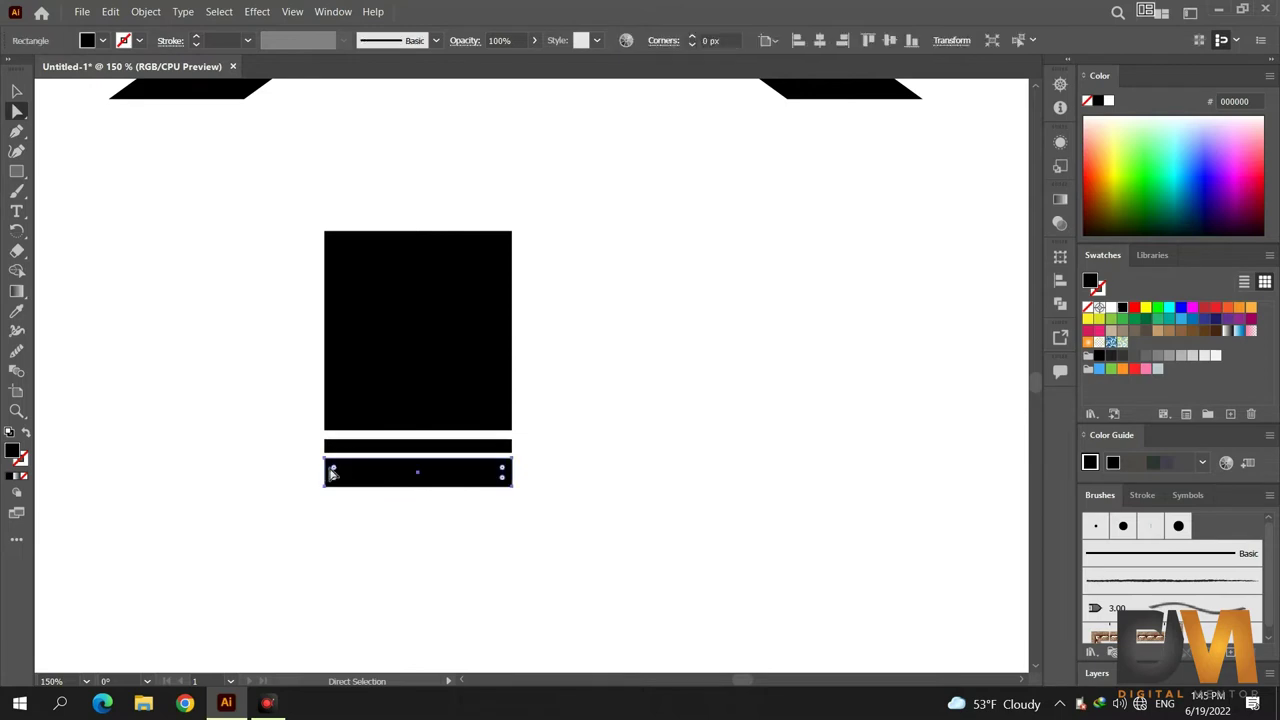
pyautogui.click(326, 487)
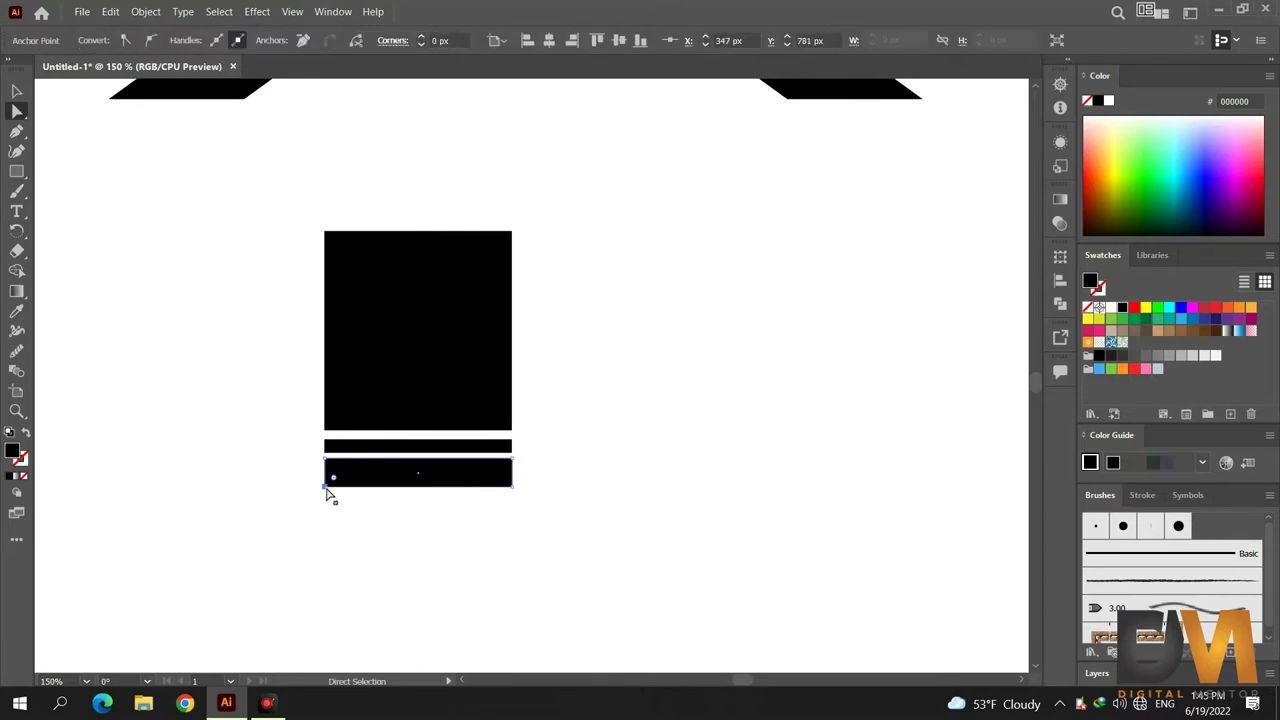
pyautogui.keyDown('shift'); pyautogui.click(513, 490); pyautogui.keyUp('shift')
pyautogui.moveTo(503, 476); pyautogui.dragTo(503, 428)
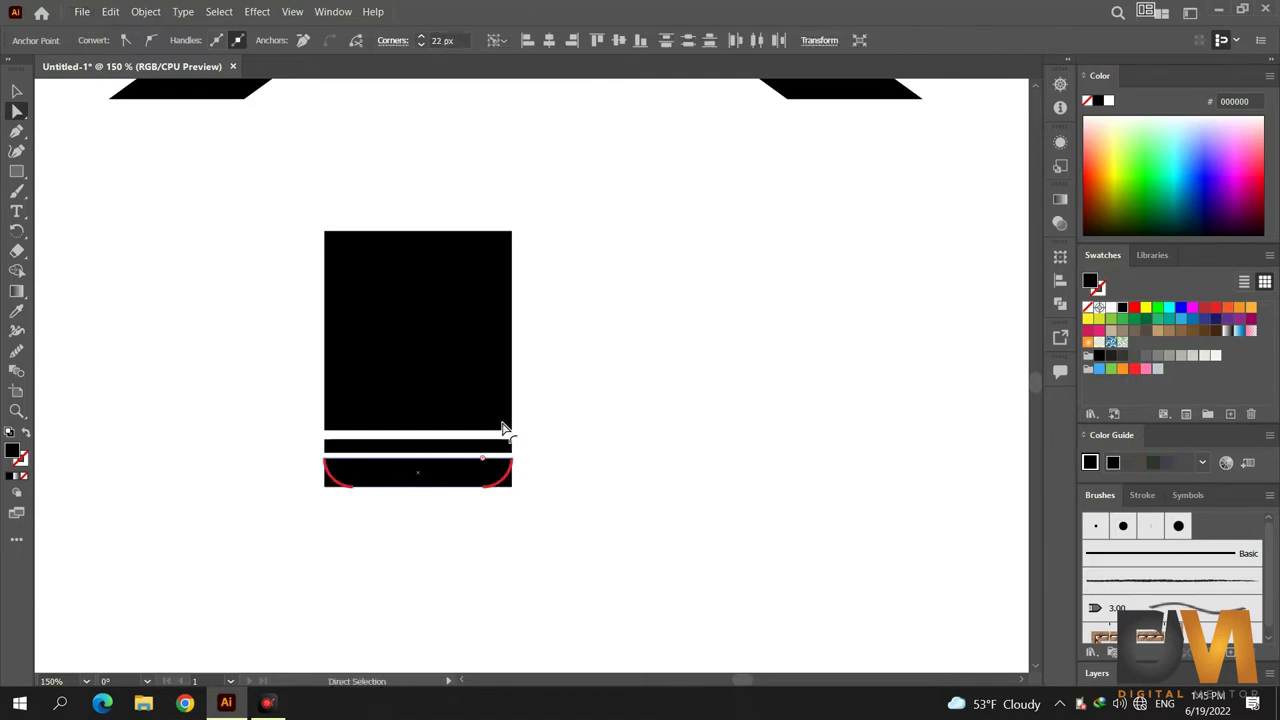
# - Switch to the Line Segment tool and clear the selection
pyautogui.click(22, 174)
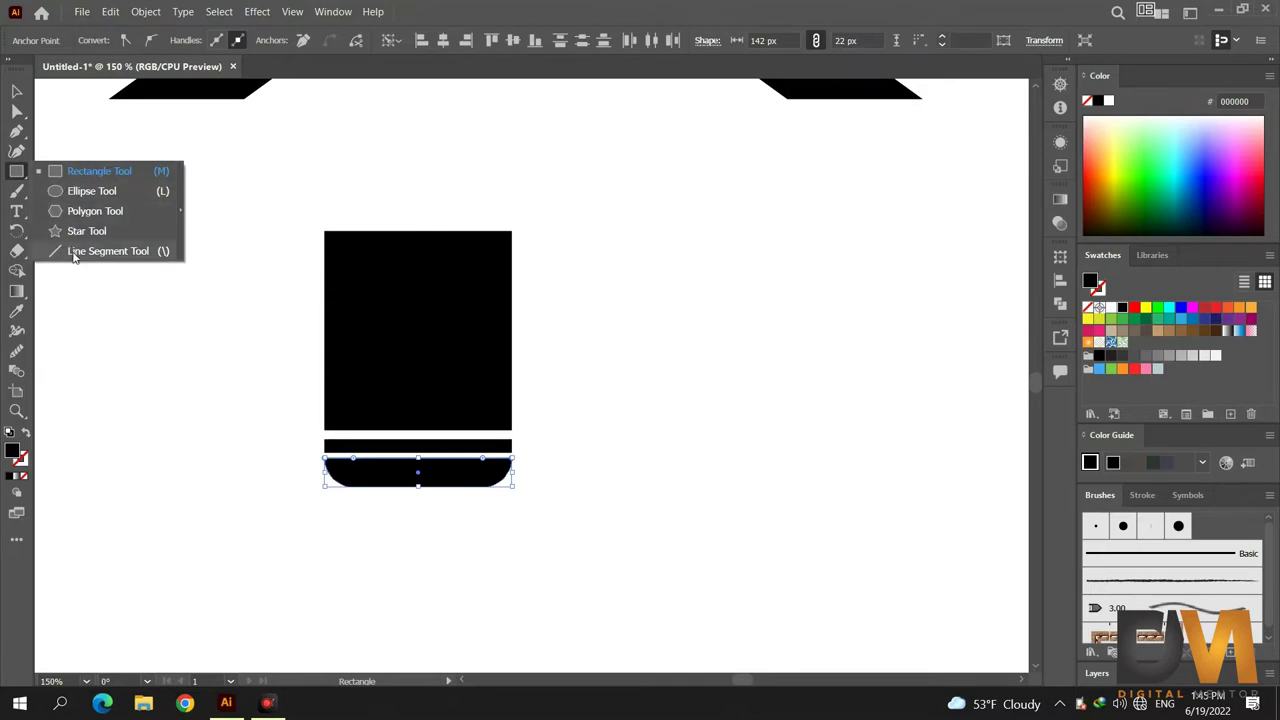
pyautogui.click(78, 251)
pyautogui.click(166, 319)
pyautogui.scroll(-1, 431, 482)
# - Draw a vertical line below the rounded bar with a 1 pt stroke
pyautogui.moveTo(420, 468)
pyautogui.mouseDown()
pyautogui.moveTo(426, 604)
pyautogui.moveTo(418, 592)
pyautogui.mouseUp()
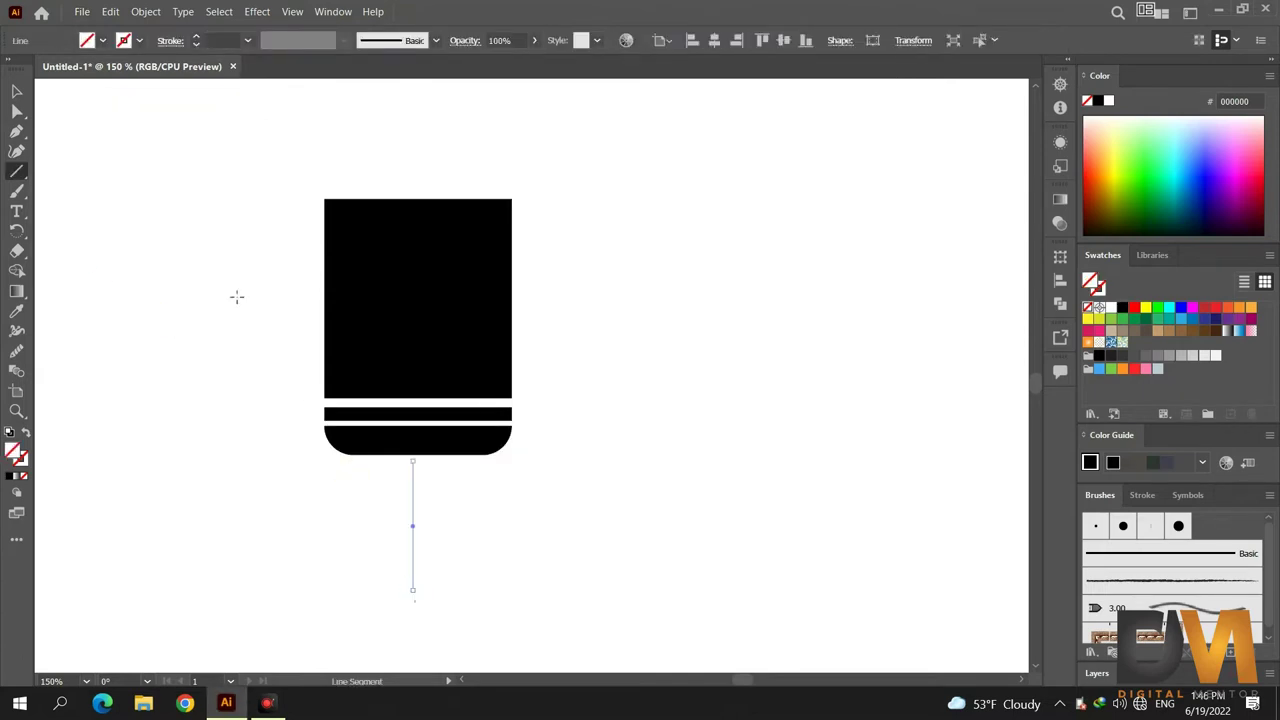
pyautogui.click(248, 40)
pyautogui.click(272, 113)
# - Use the Width tool to widen the line's bottom, flare its top and bulge it near the base
pyautogui.click(17, 330)
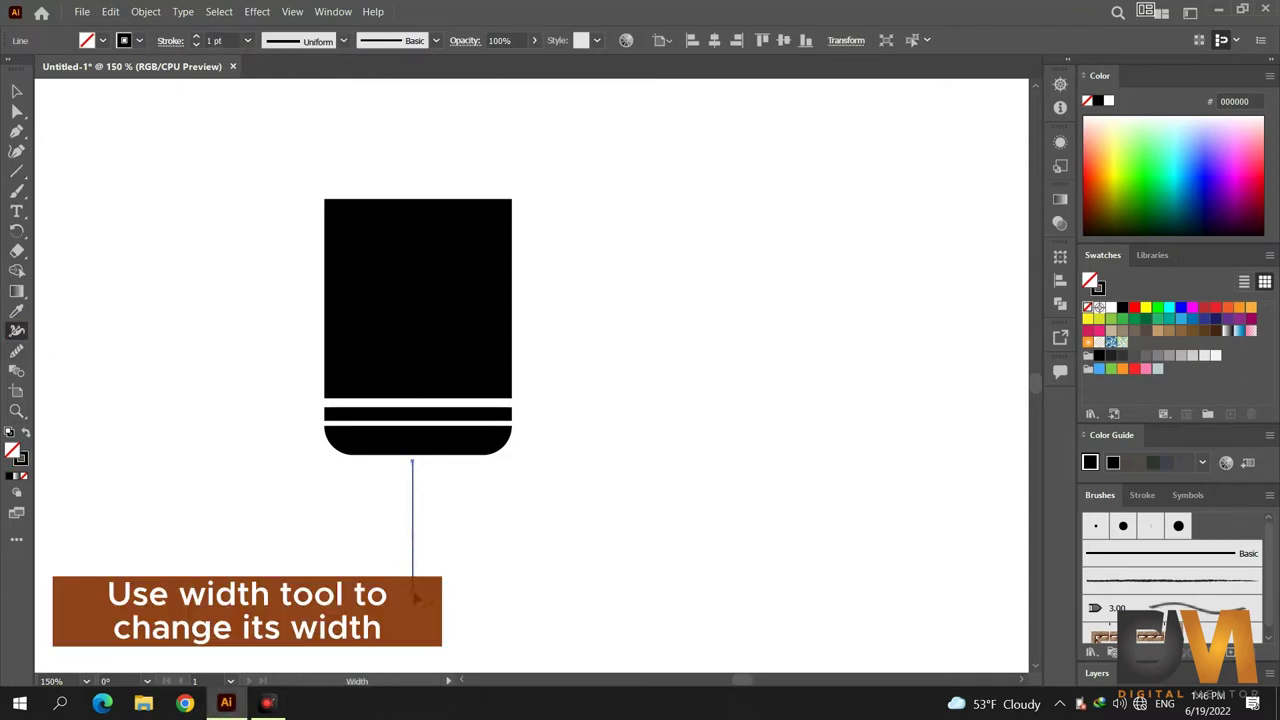
pyautogui.moveTo(418, 596); pyautogui.dragTo(438, 598)
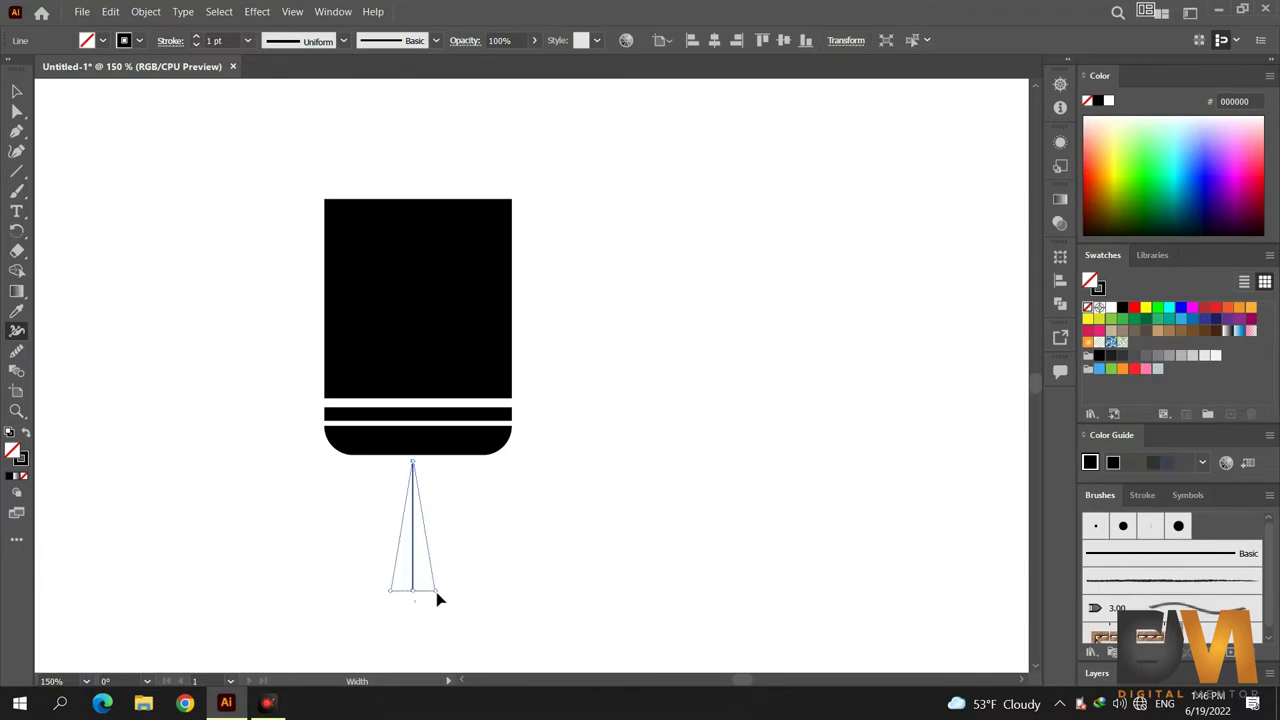
pyautogui.moveTo(436, 598); pyautogui.dragTo(437, 597)
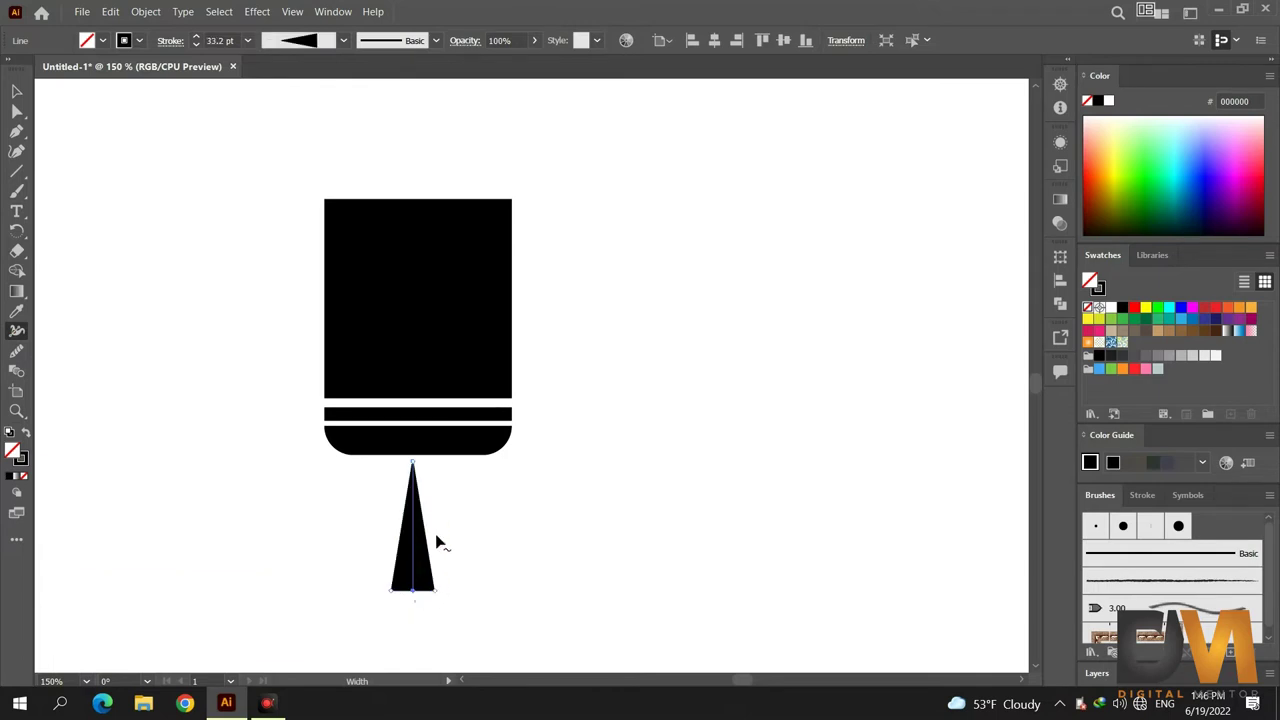
pyautogui.moveTo(402, 465)
pyautogui.mouseDown()
pyautogui.moveTo(368, 462)
pyautogui.moveTo(401, 494)
pyautogui.mouseUp()
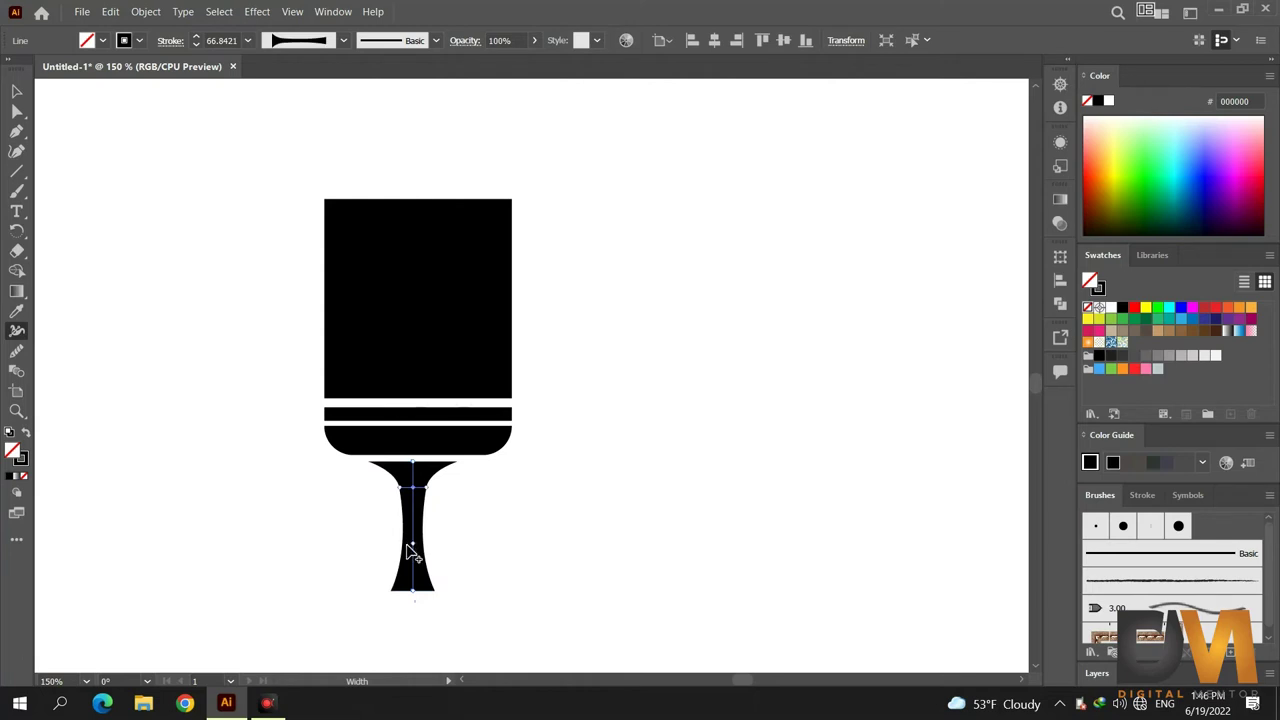
pyautogui.moveTo(405, 546); pyautogui.dragTo(391, 546)
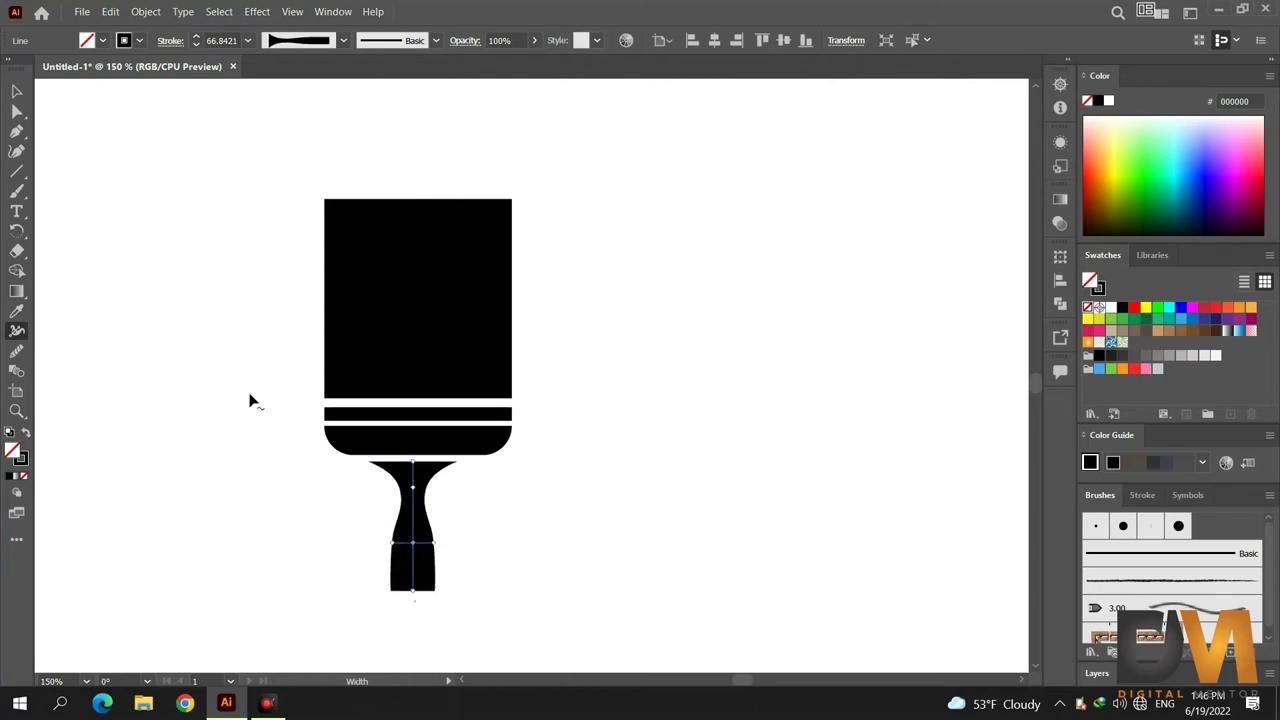
pyautogui.click(17, 91)
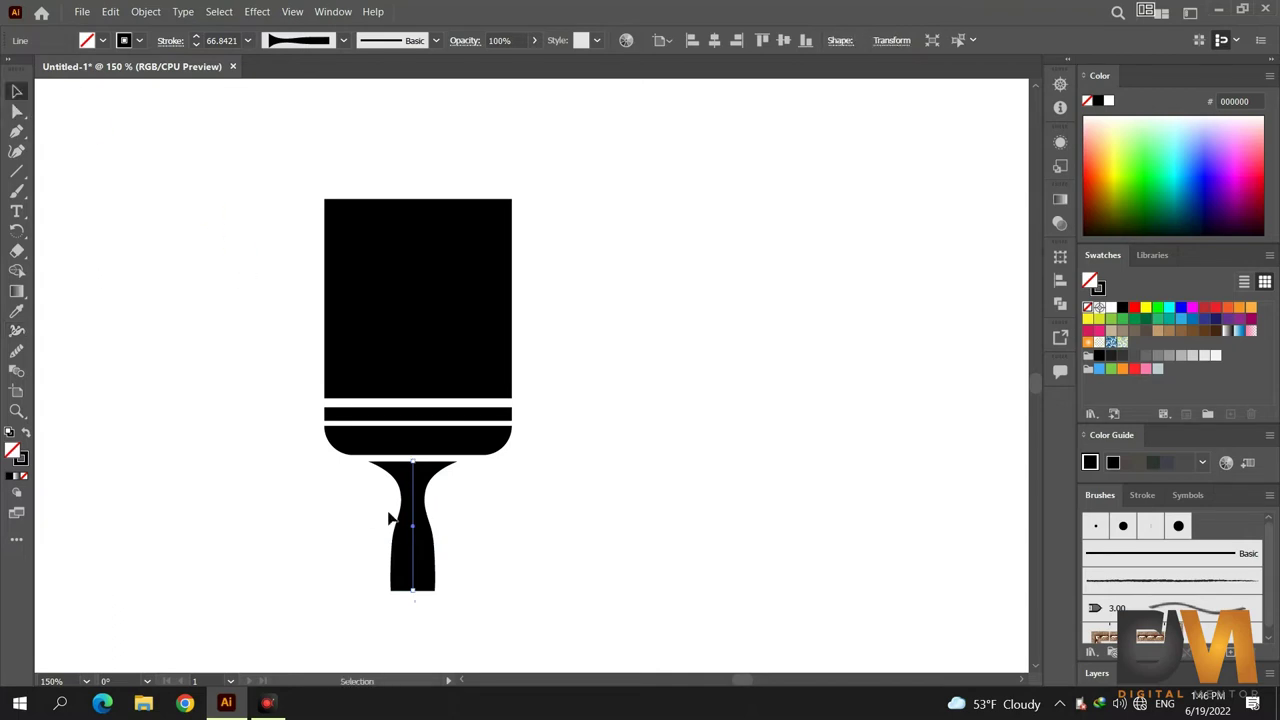
# - Expand the handle's stroke into a filled shape and round its two bottom corners
pyautogui.click(146, 11)
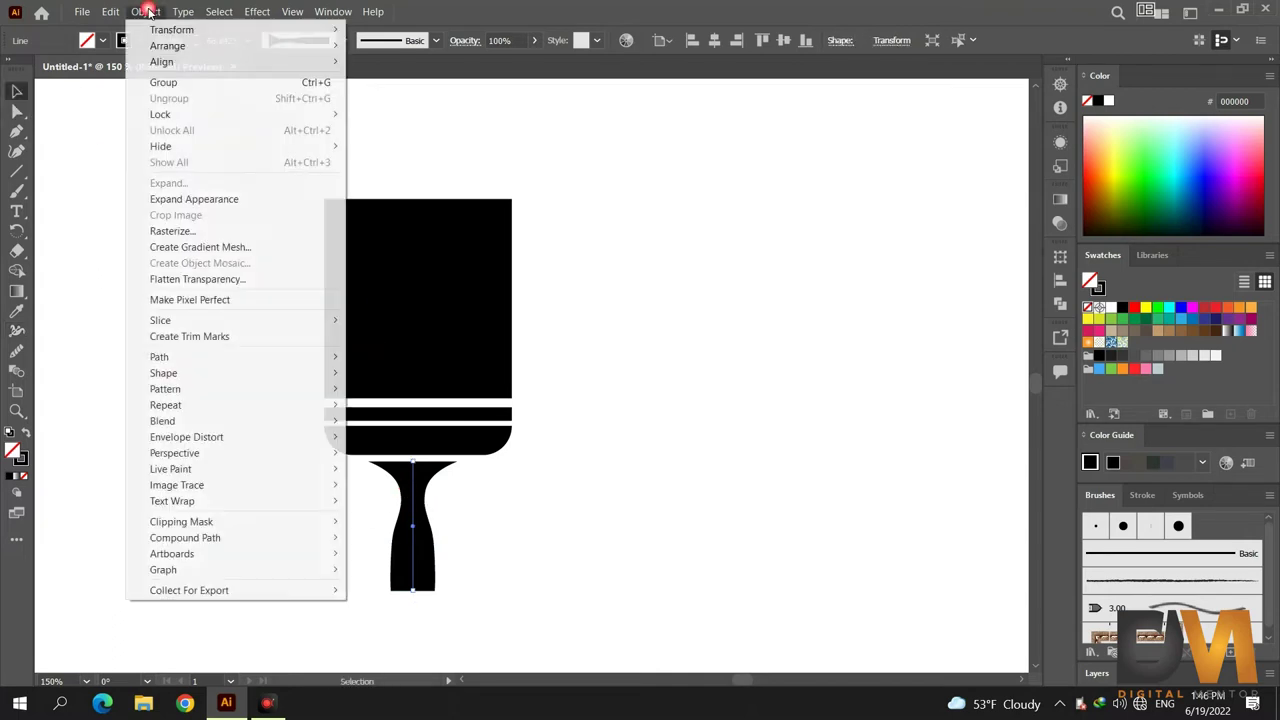
pyautogui.click(195, 197)
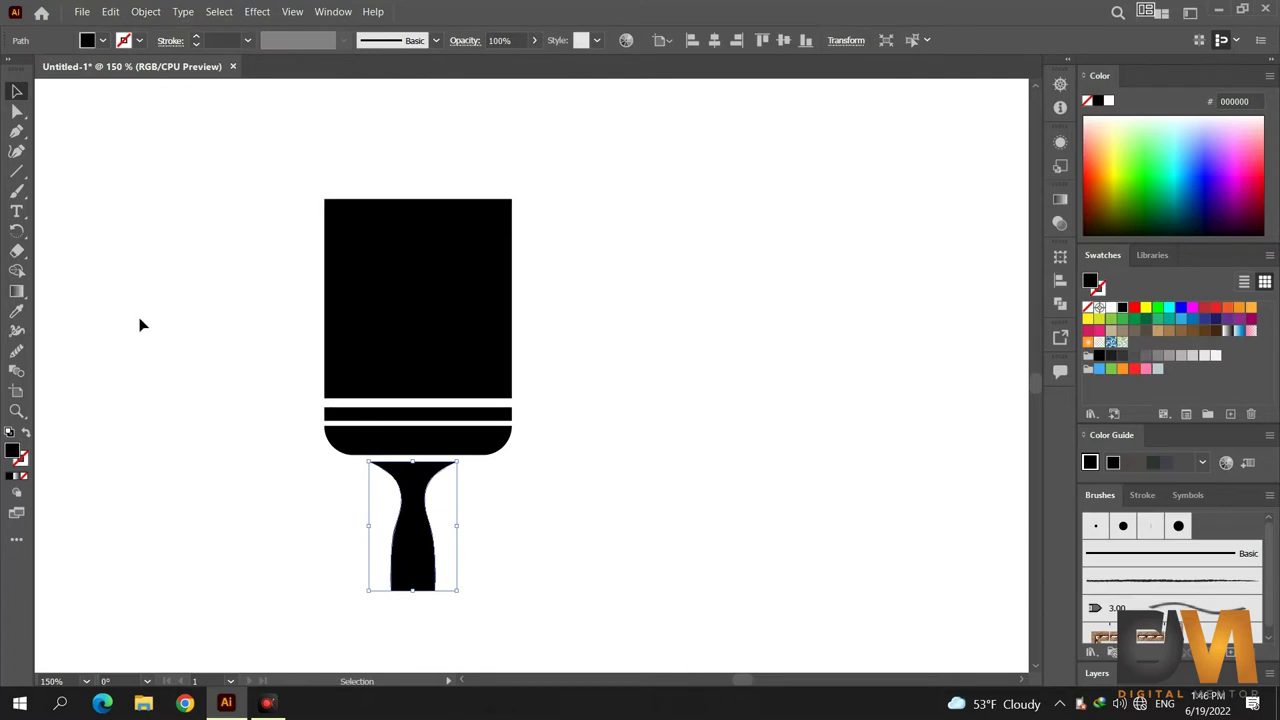
pyautogui.click(16, 114)
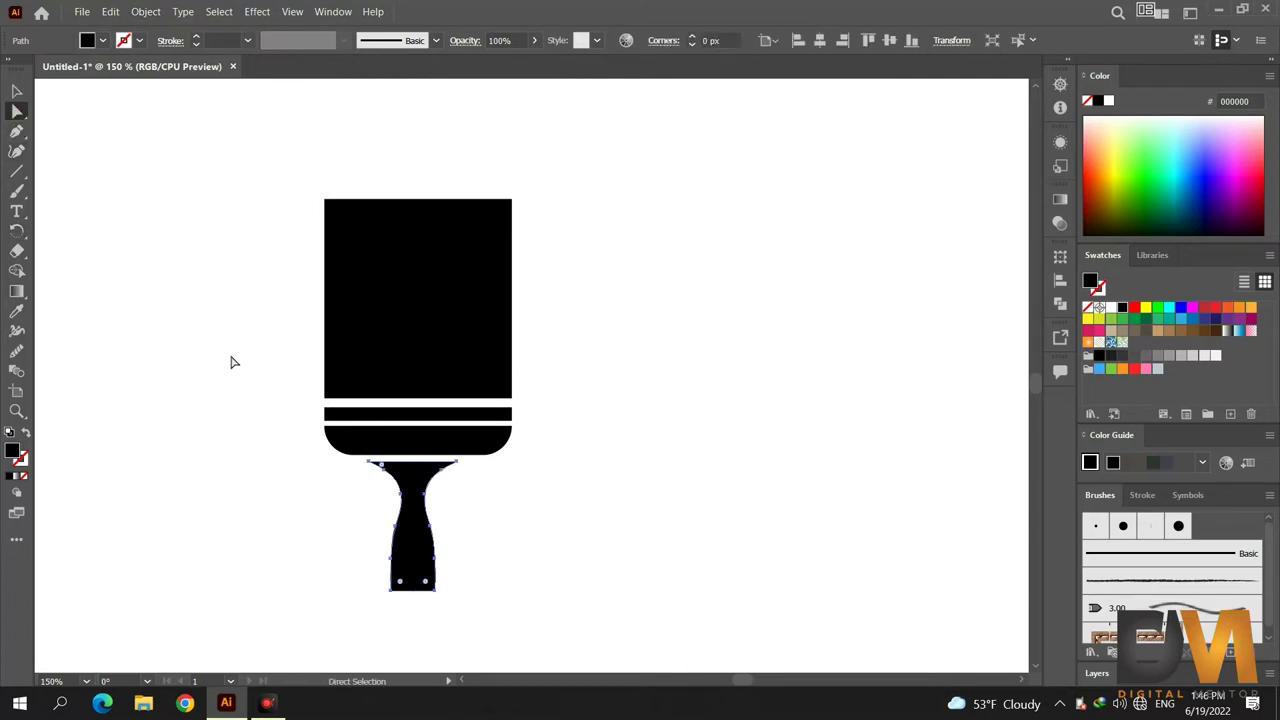
pyautogui.click(392, 594)
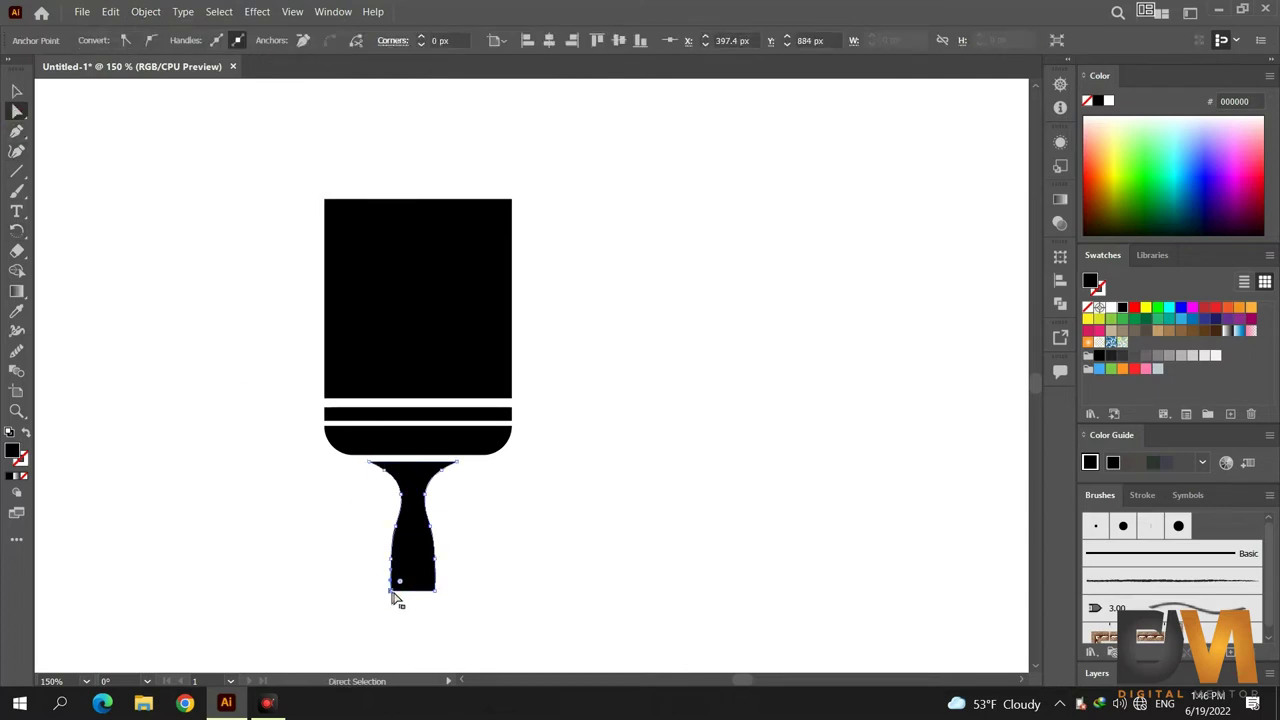
pyautogui.keyDown('shift'); pyautogui.click(435, 590); pyautogui.keyUp('shift')
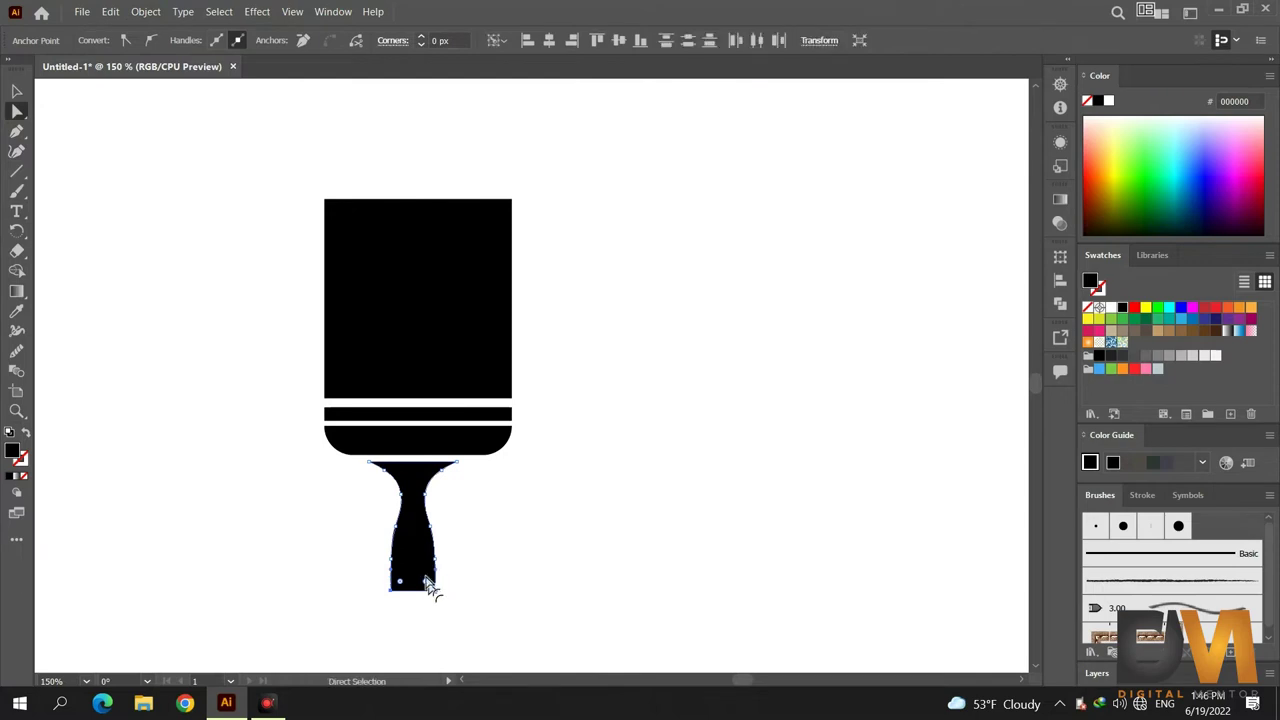
pyautogui.moveTo(426, 584); pyautogui.dragTo(420, 515)
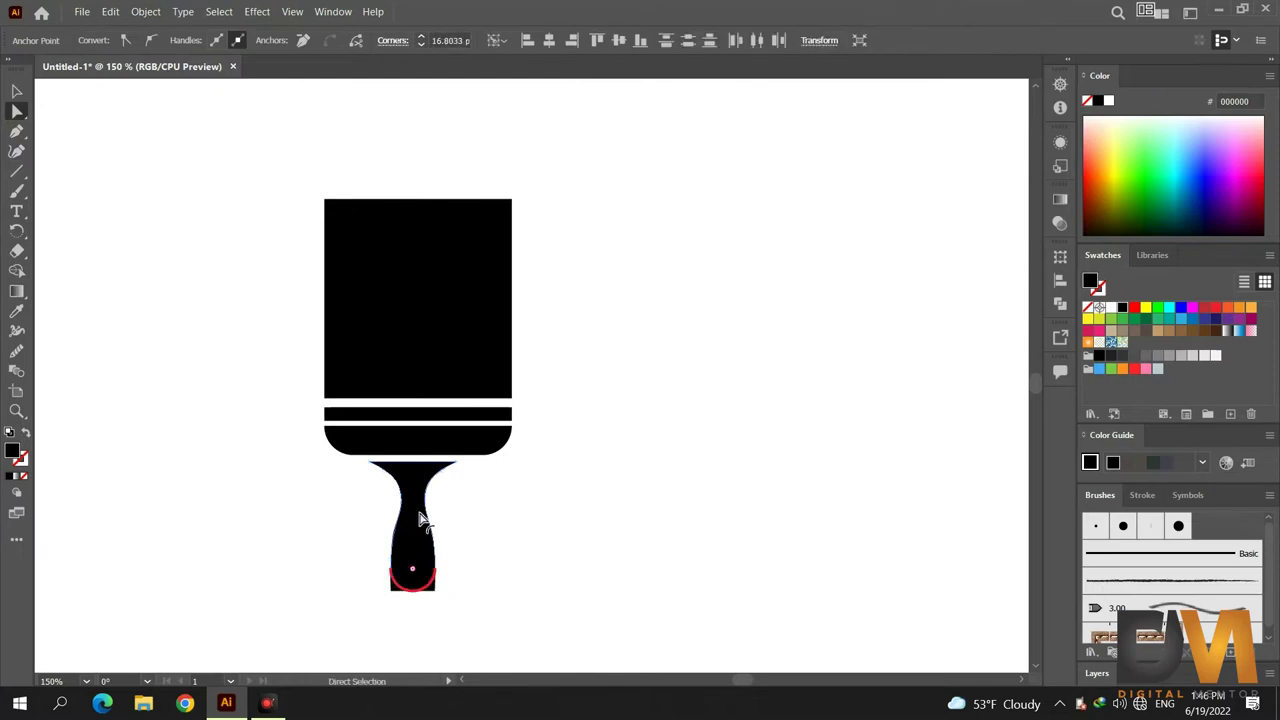
pyautogui.click(16, 91)
pyautogui.click(239, 369)
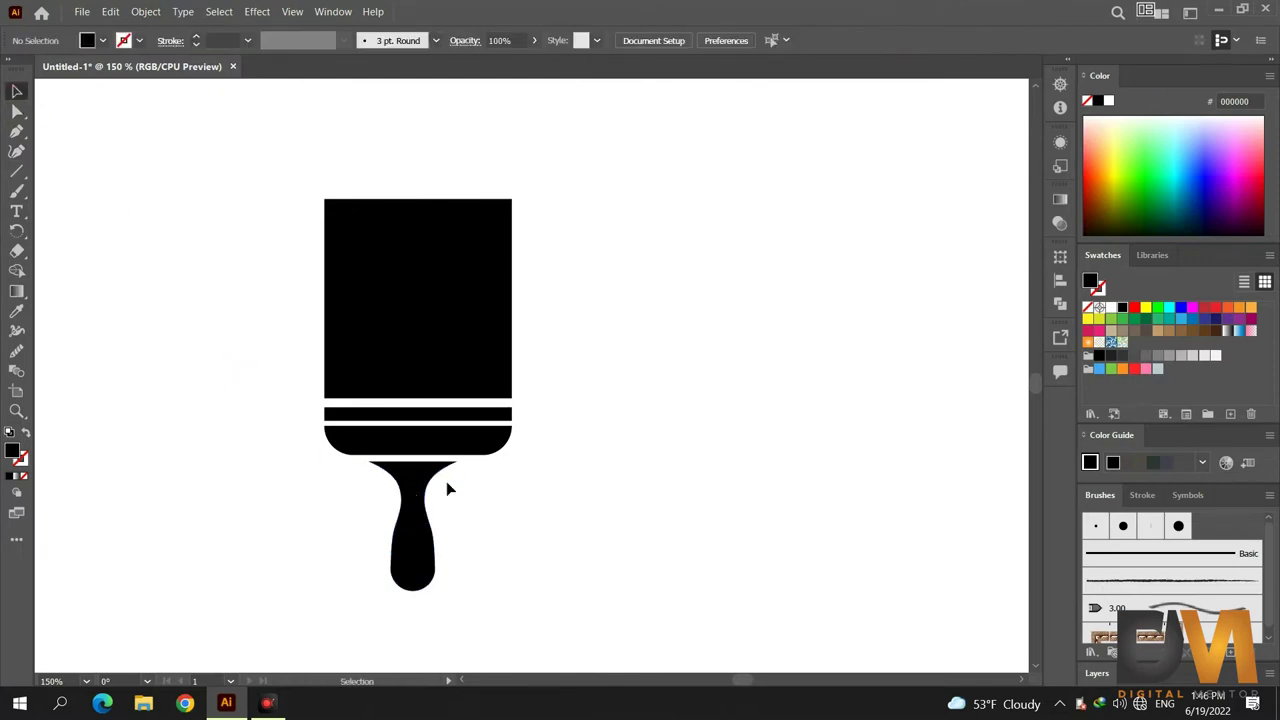
# - Horizontally centre-align all the paintbrush parts
pyautogui.click(413, 358)
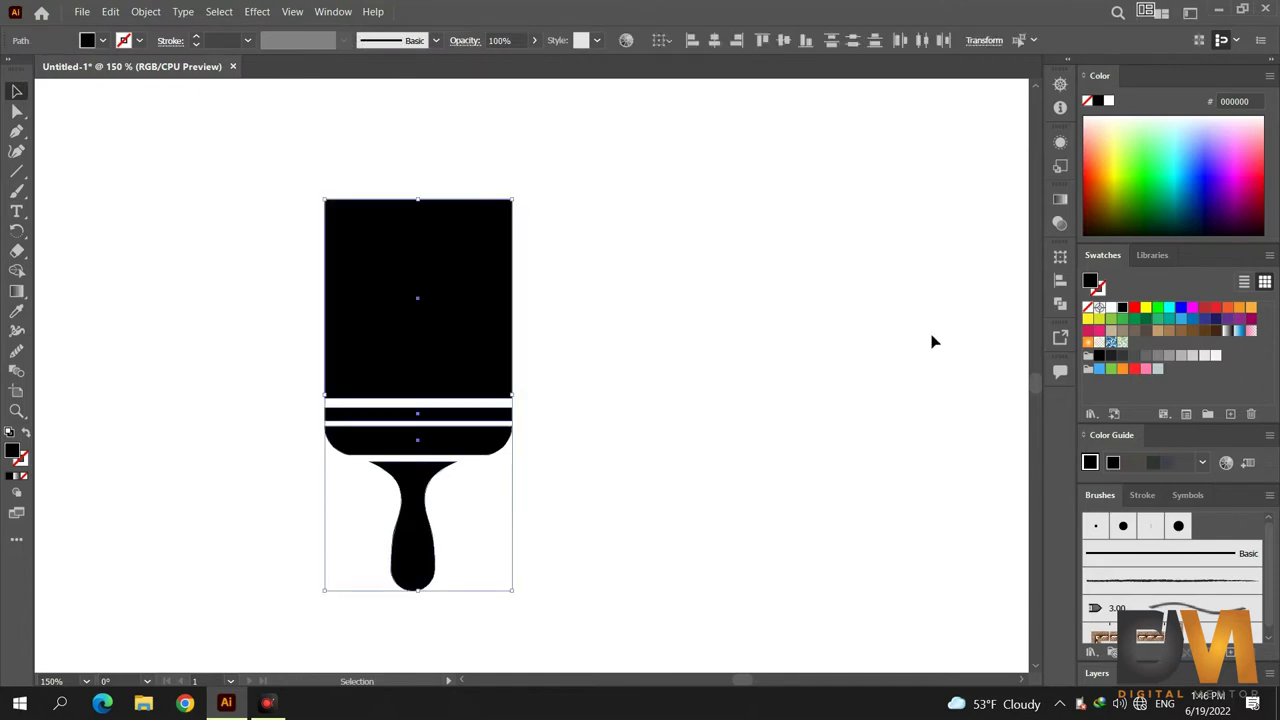
pyautogui.click(1060, 257)
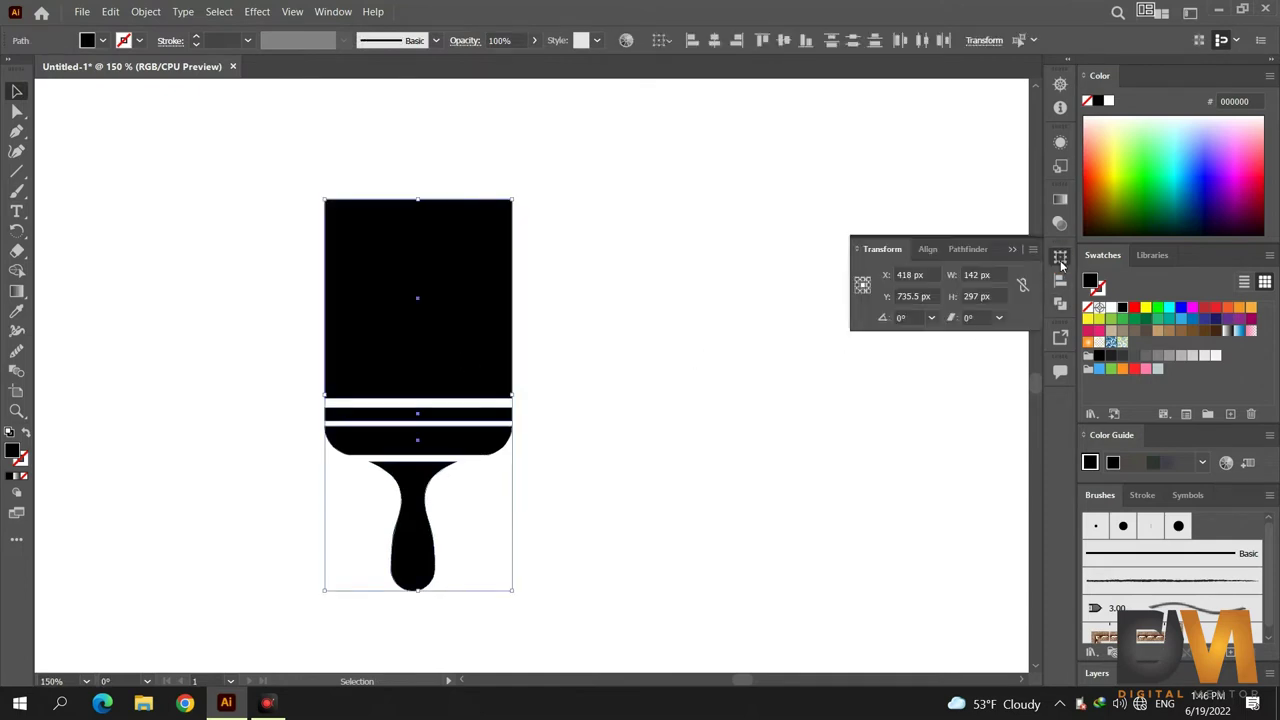
pyautogui.click(925, 257)
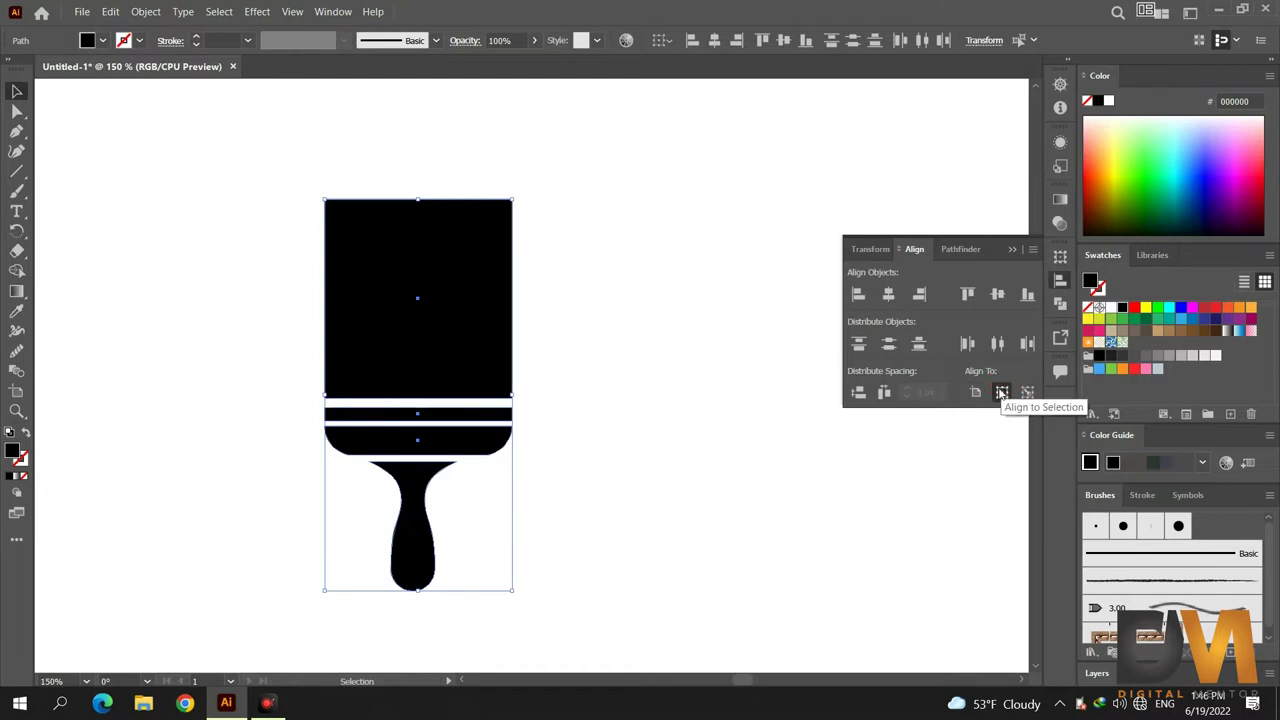
pyautogui.click(888, 293)
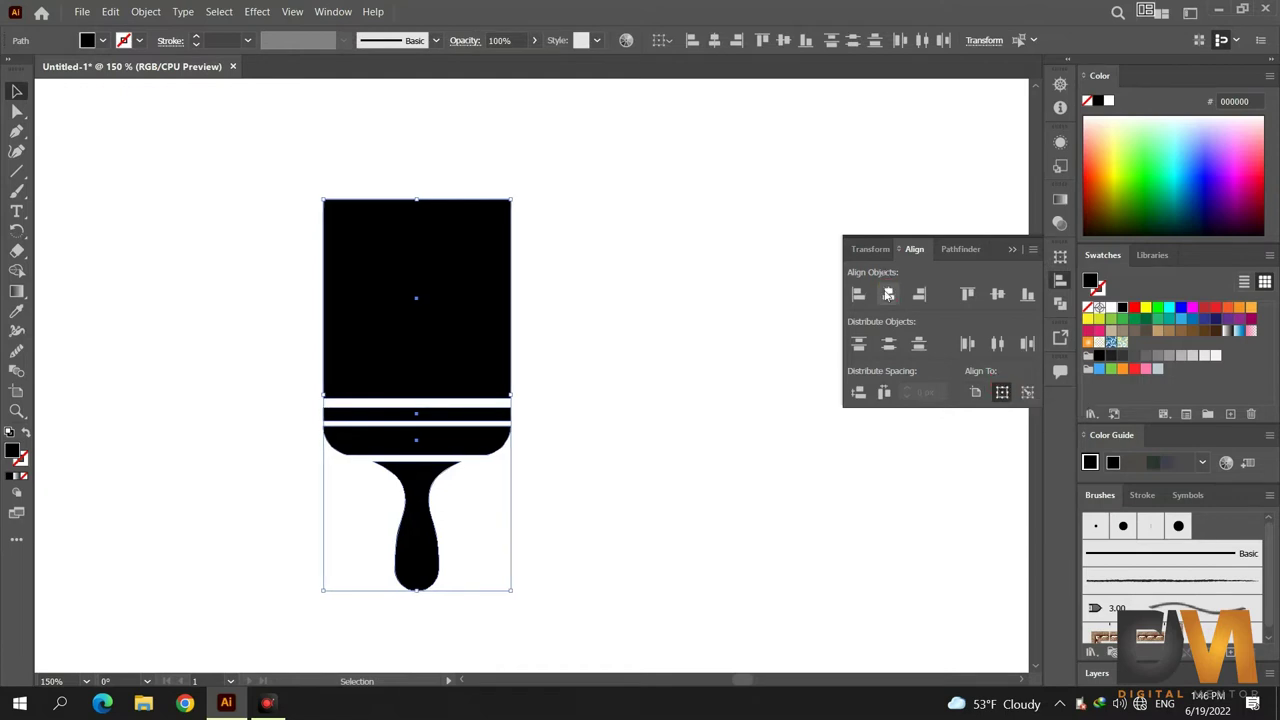
pyautogui.click(643, 329)
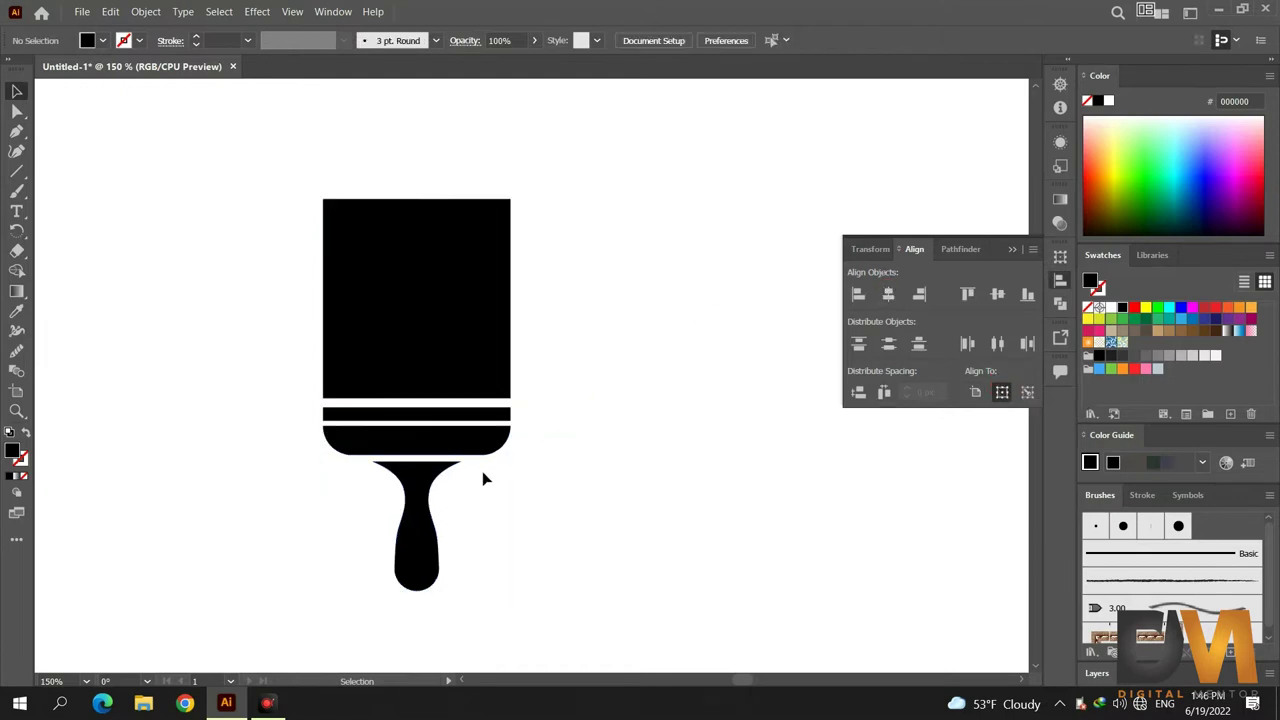
# - Nudge the handle up to meet the rounded bar, then close the alignment panel
pyautogui.click(434, 486)
pyautogui.press('Up')
pyautogui.press('Up')
pyautogui.press('Up')
pyautogui.press('Up')
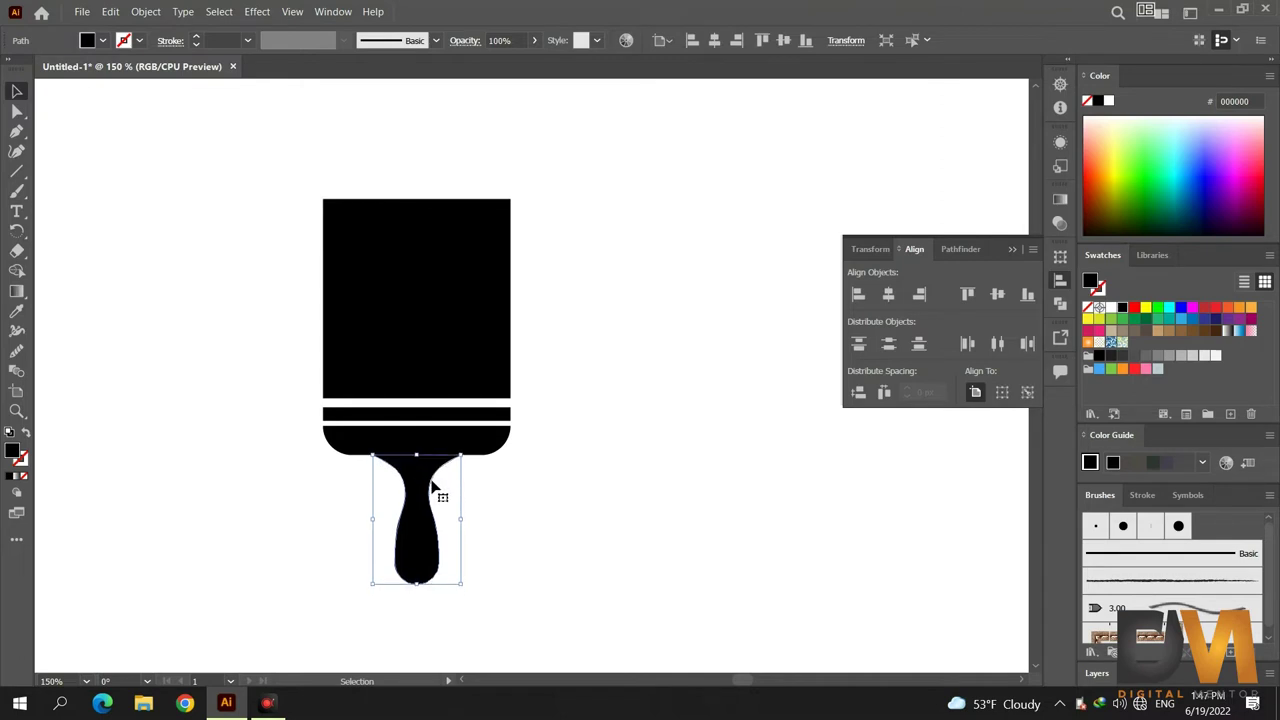
pyautogui.click(541, 483)
pyautogui.click(437, 460)
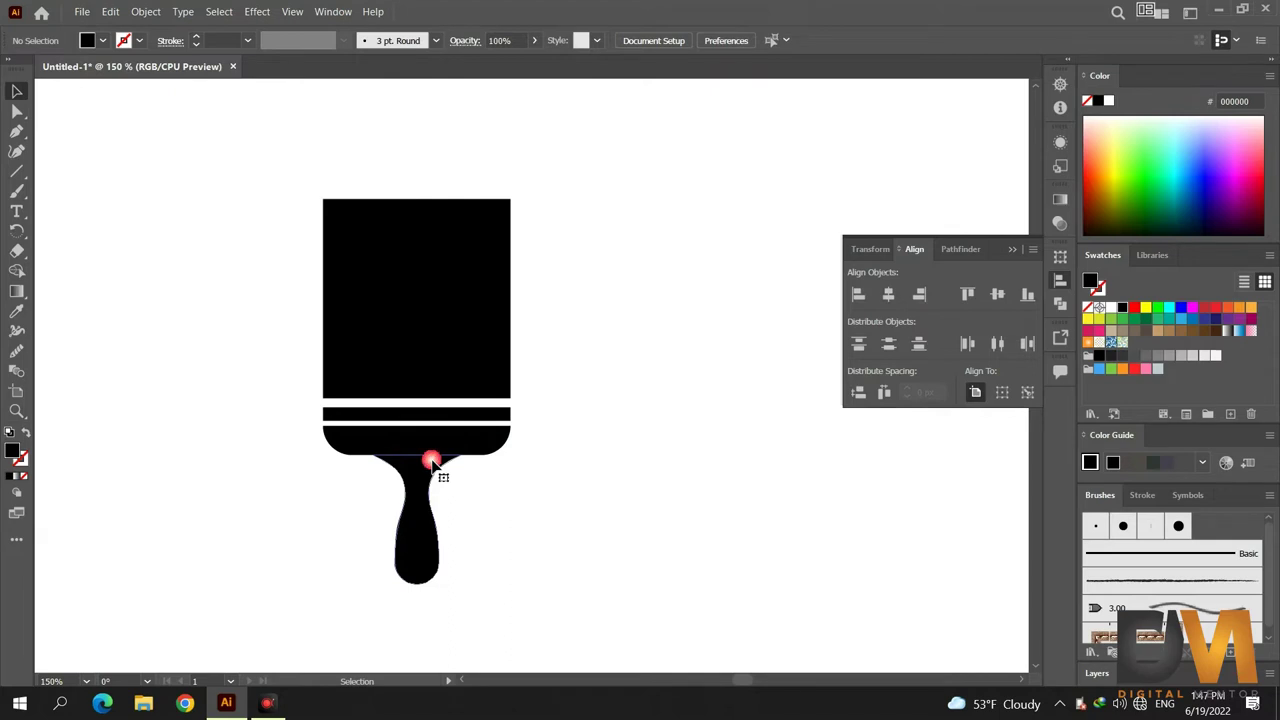
pyautogui.click(505, 472)
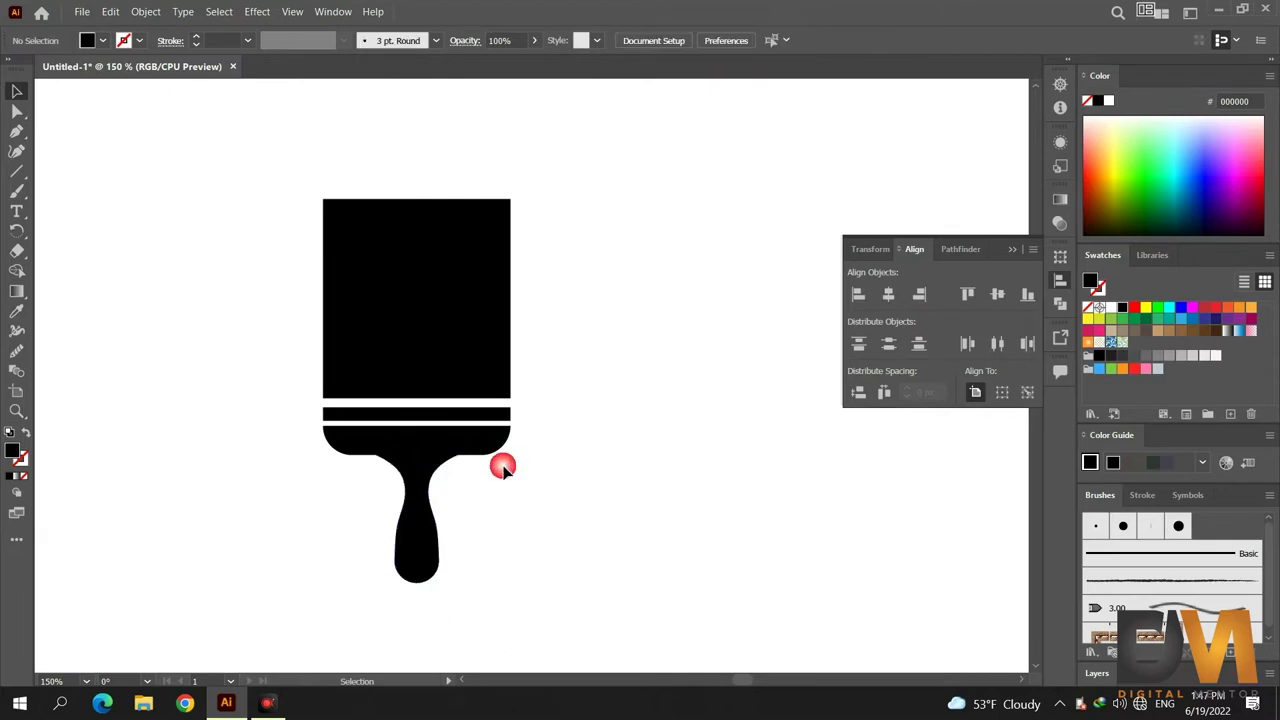
pyautogui.click(1012, 251)
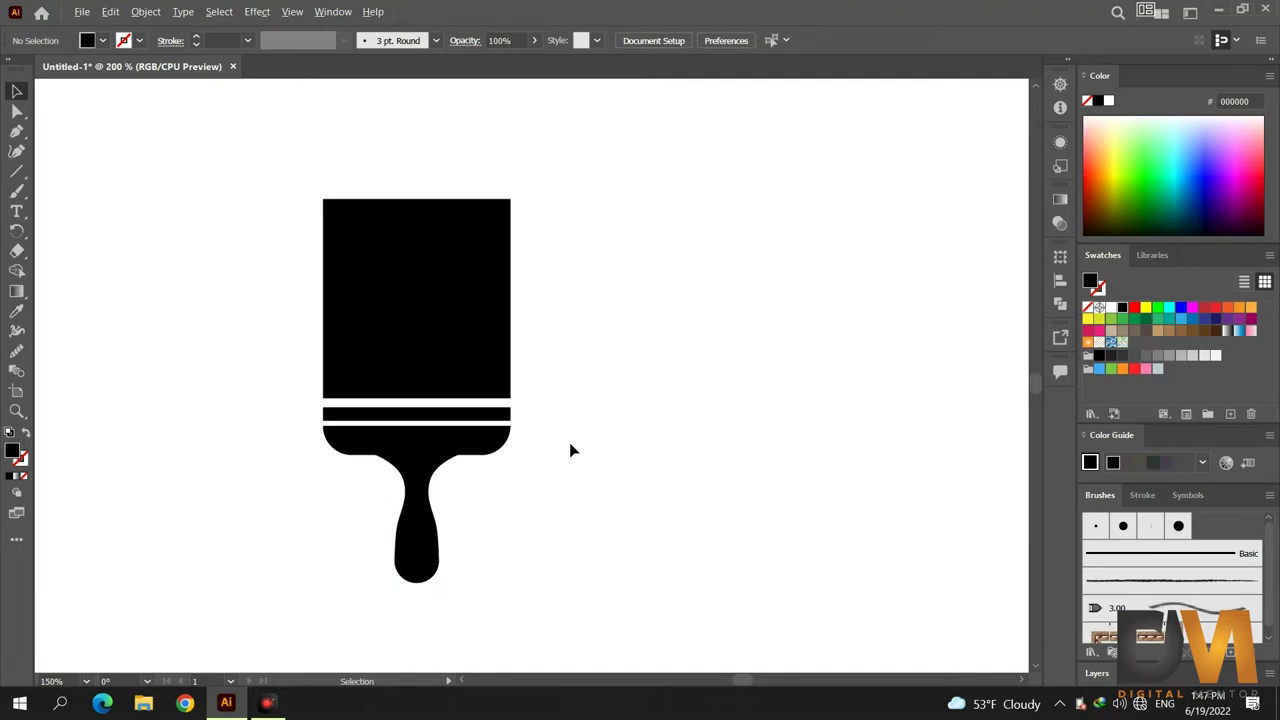
# - Select the rounded bar and handle and merge them with Shape Builder
pyautogui.scroll(1, 569, 442)
pyautogui.moveTo(463, 511); pyautogui.dragTo(370, 440)
pyautogui.moveTo(512, 440); pyautogui.dragTo(392, 470)
pyautogui.click(16, 271)
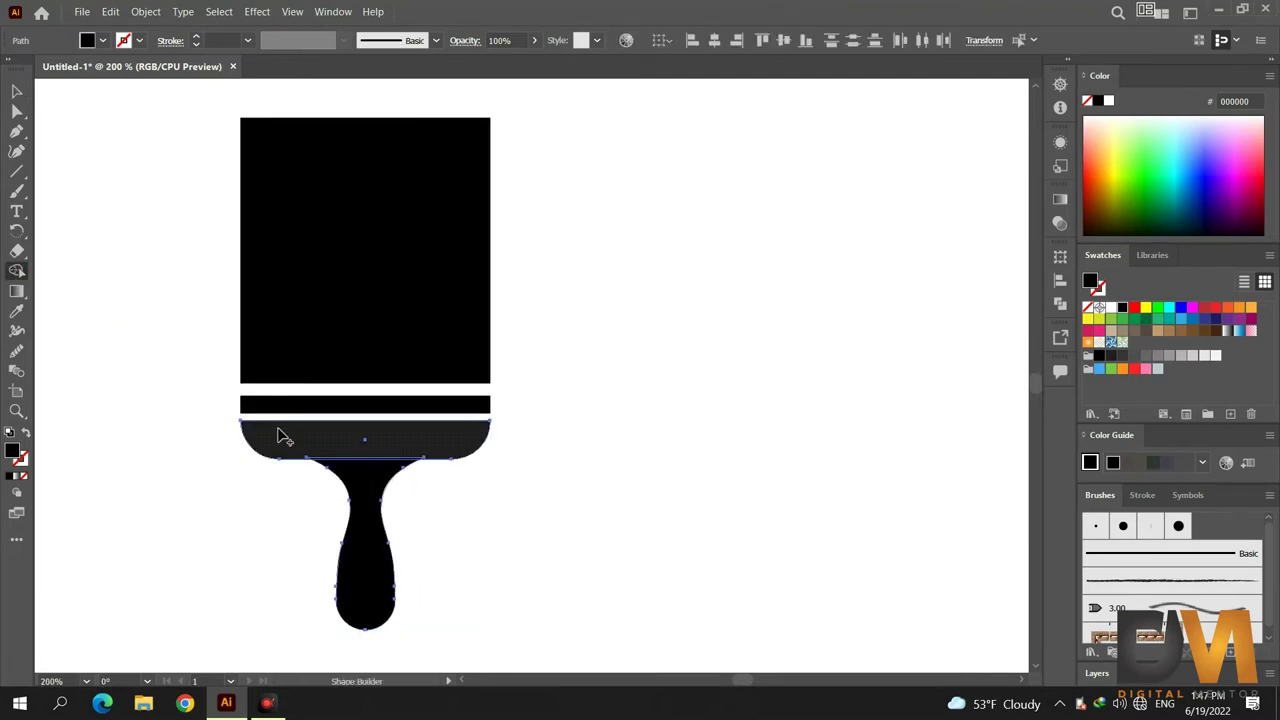
# - Smooth the shoulder curves where the handle joins the base using the Curvature tool
pyautogui.hotkey('shift', '`')
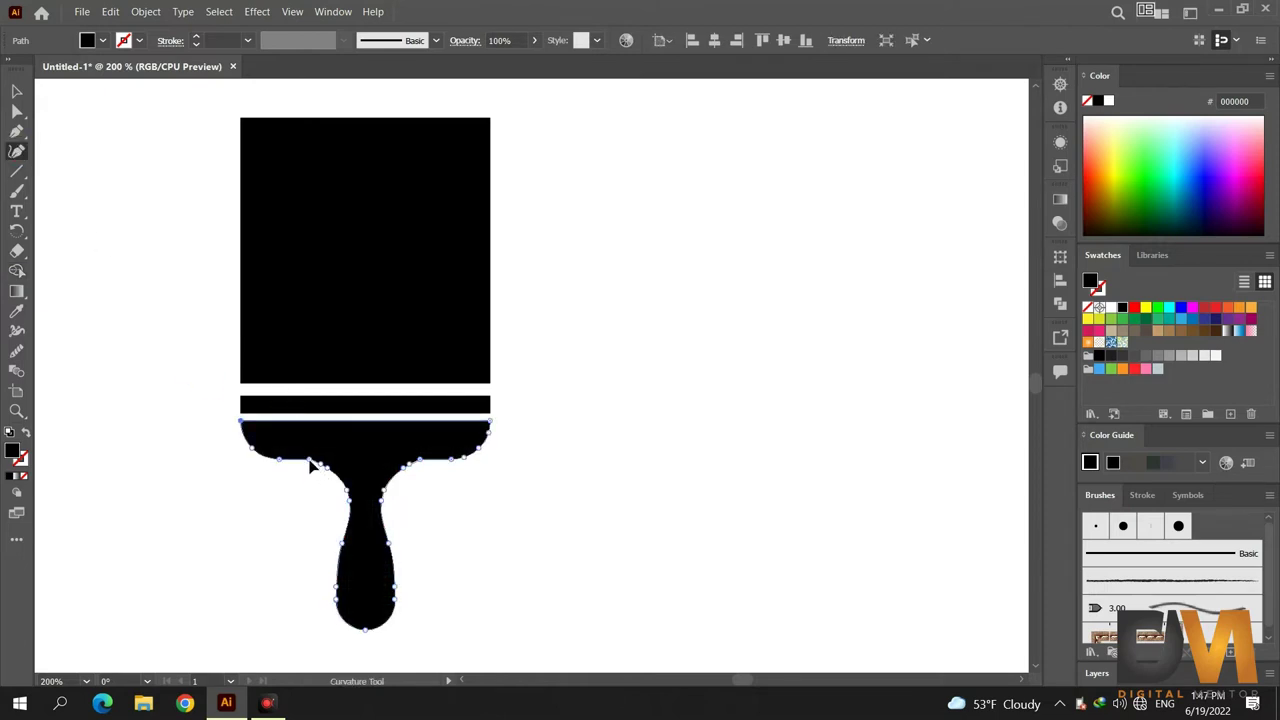
pyautogui.click(308, 463)
pyautogui.click(17, 91)
pyautogui.click(123, 221)
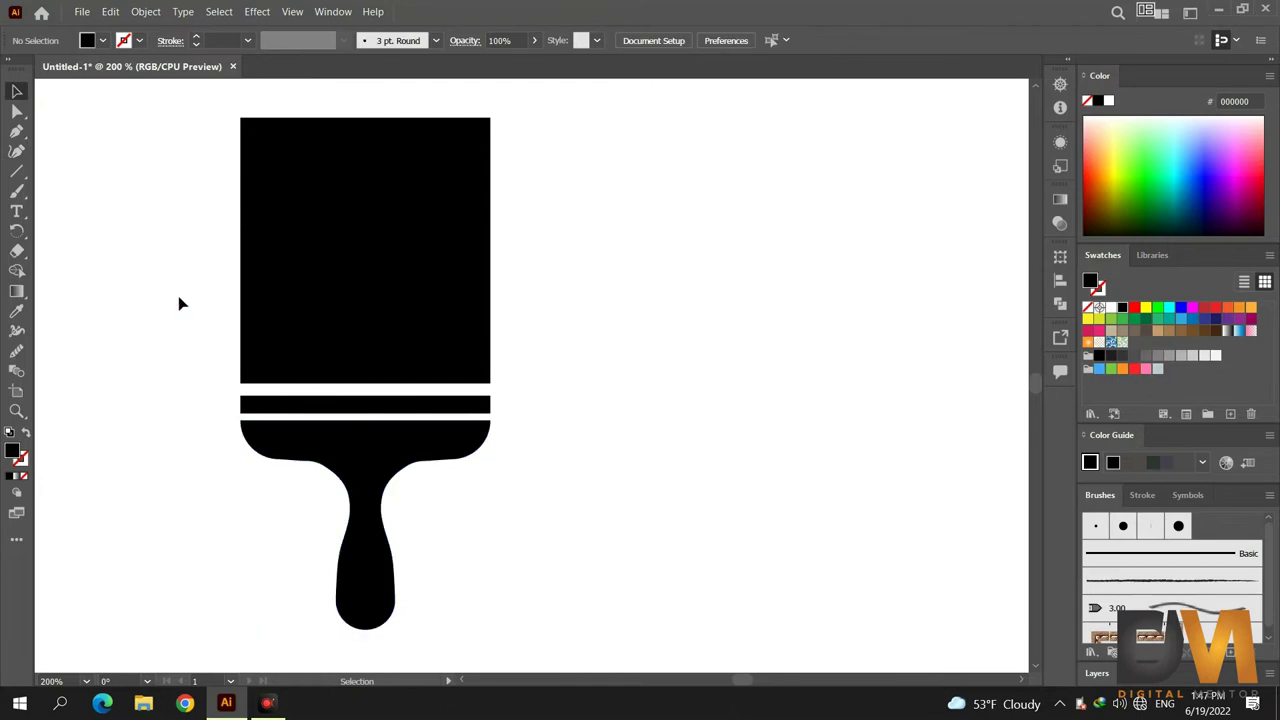
pyautogui.click(374, 462)
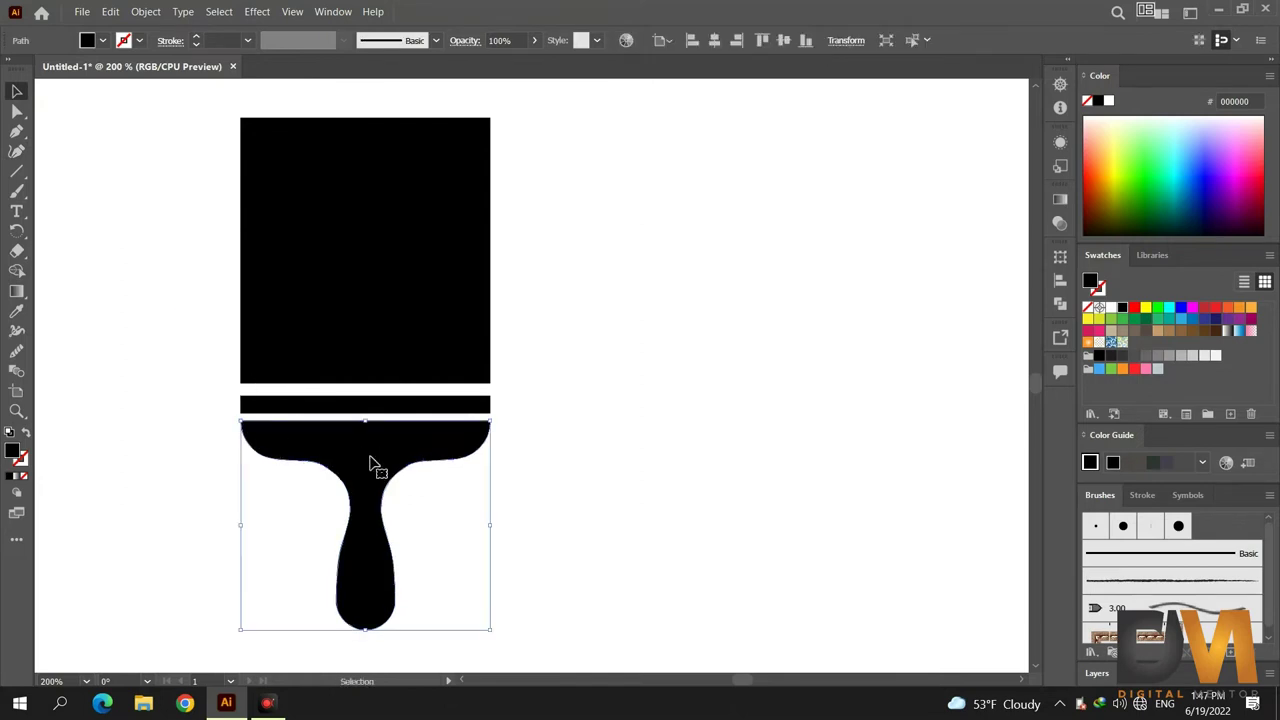
pyautogui.keyDown('alt'); pyautogui.scroll(1, 372, 462); pyautogui.keyUp('alt')
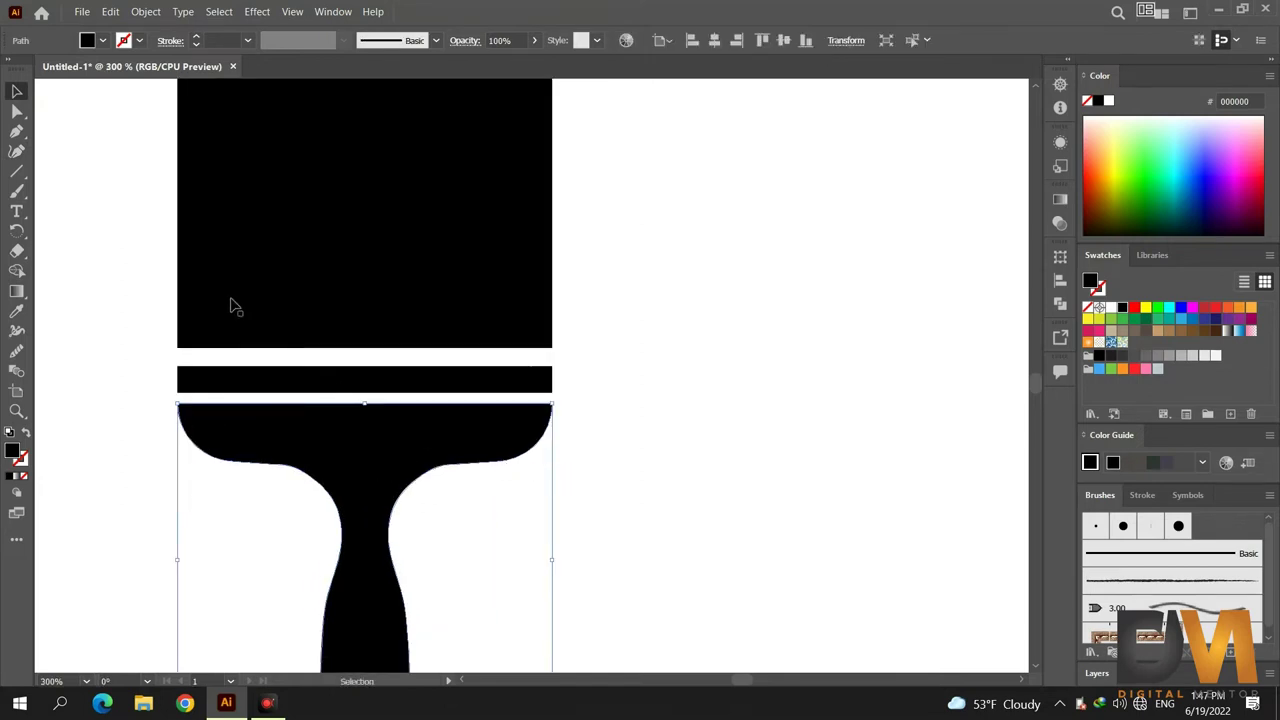
pyautogui.click(16, 150)
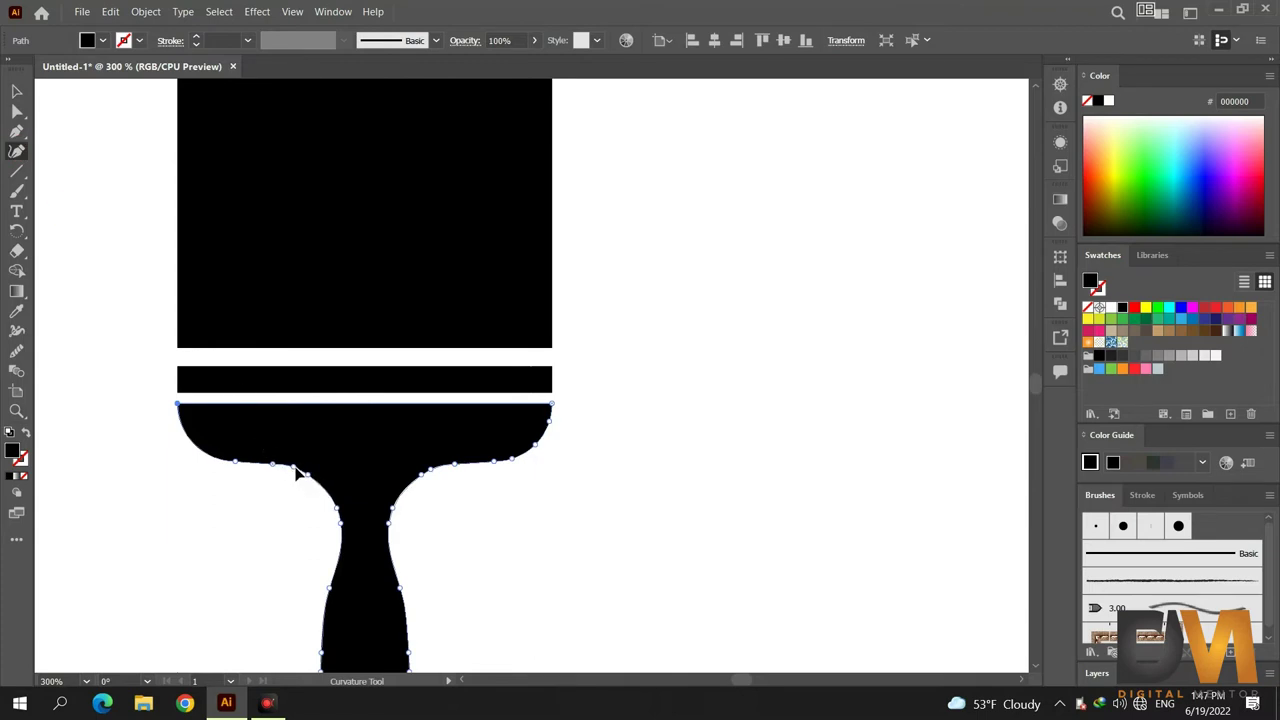
pyautogui.click(294, 467)
pyautogui.click(16, 91)
# - Group all the paintbrush parts into a single object
pyautogui.click(80, 170)
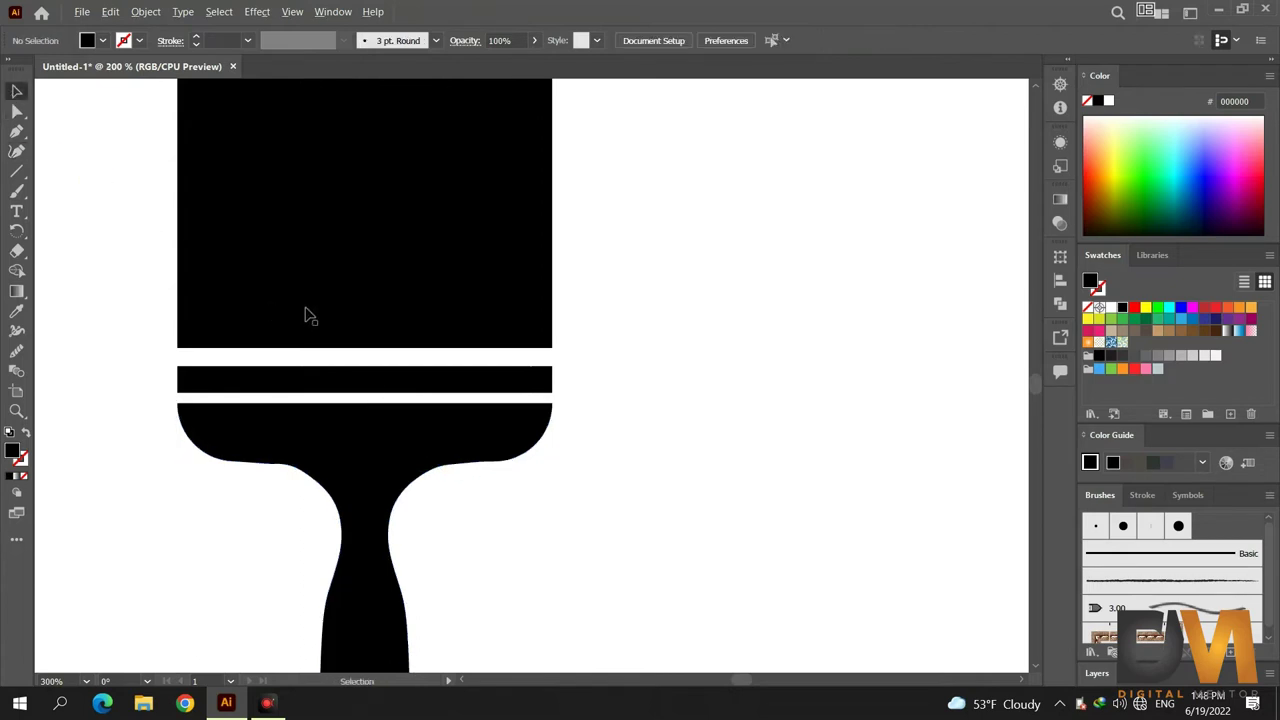
pyautogui.scroll(-1, 305, 311)
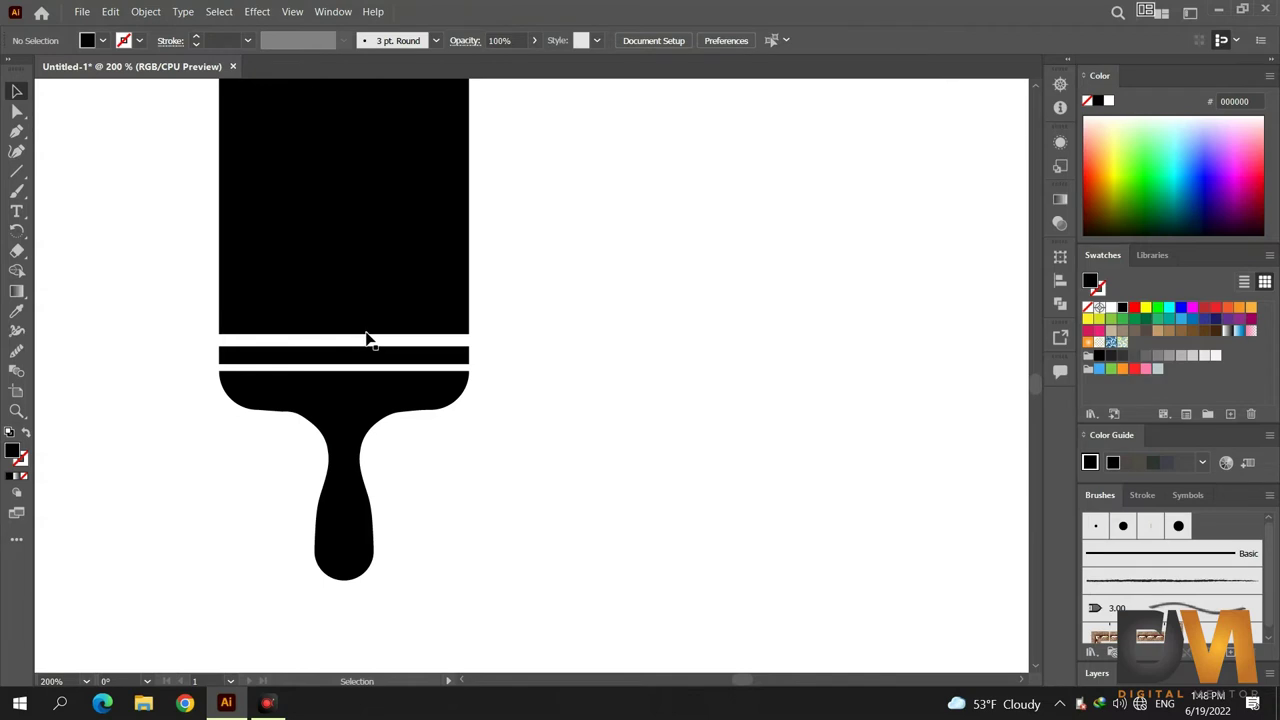
pyautogui.scroll(3, 374, 349)
pyautogui.moveTo(506, 325); pyautogui.dragTo(349, 491)
pyautogui.rightClick(383, 362)
pyautogui.click(435, 450)
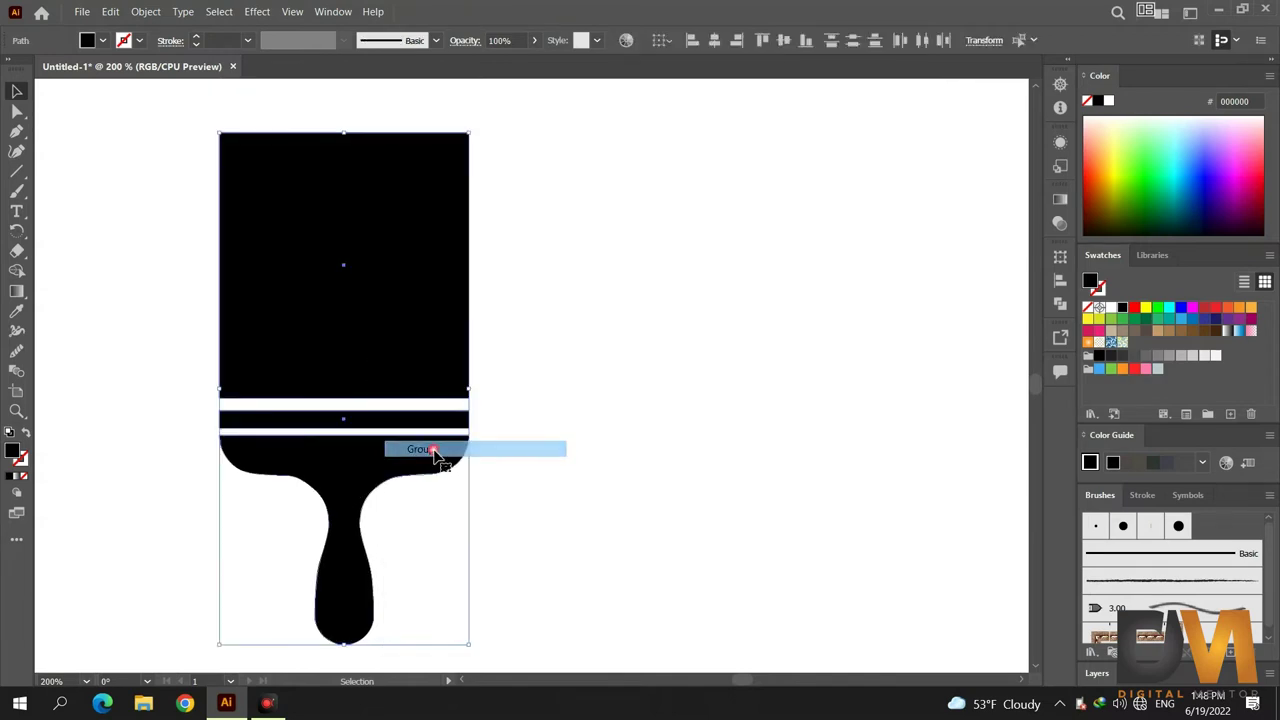
# - Move the paintbrush group over the left end of the house roofline
pyautogui.scroll(4, 435, 455)
pyautogui.scroll(1, 437, 459)
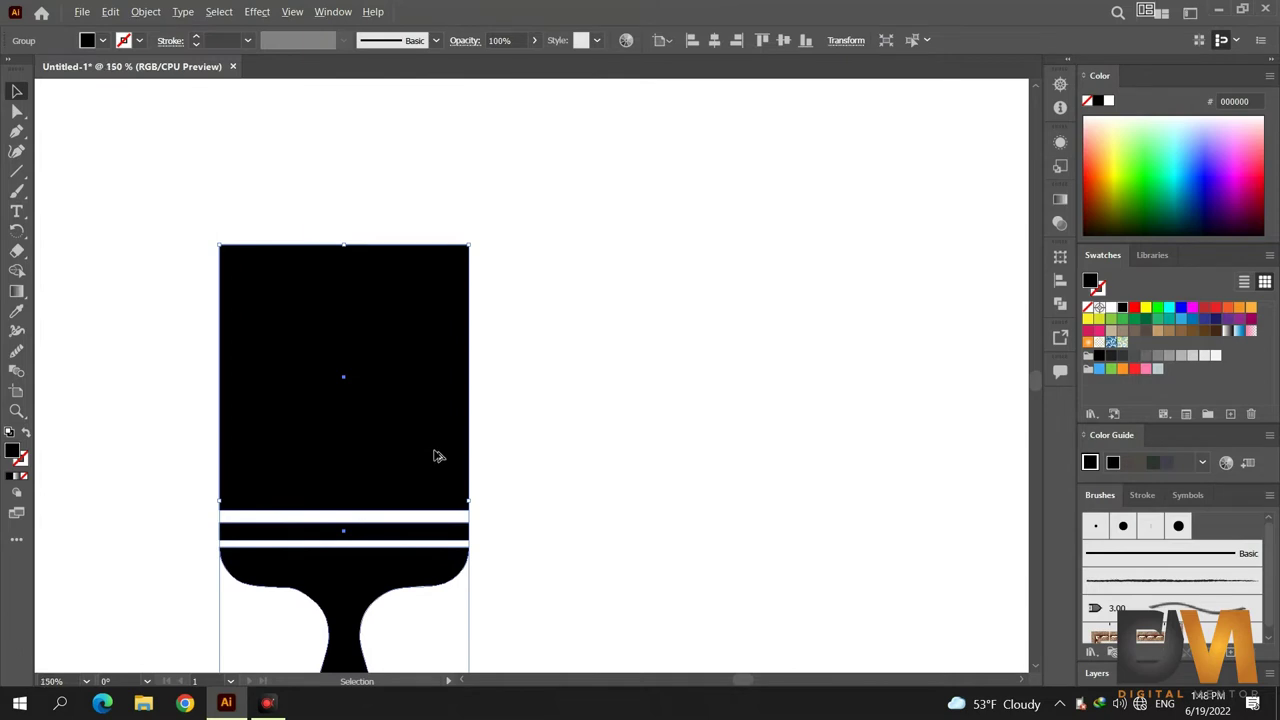
pyautogui.keyDown('alt'); pyautogui.scroll(-1, 437, 456); pyautogui.keyUp('alt')
pyautogui.scroll(4, 437, 456)
pyautogui.moveTo(437, 456); pyautogui.dragTo(297, 224)
pyautogui.scroll(3, 371, 313)
pyautogui.scroll(1, 308, 326)
pyautogui.moveTo(308, 326)
pyautogui.mouseDown()
pyautogui.moveTo(224, 310)
pyautogui.moveTo(242, 312)
pyautogui.mouseUp()
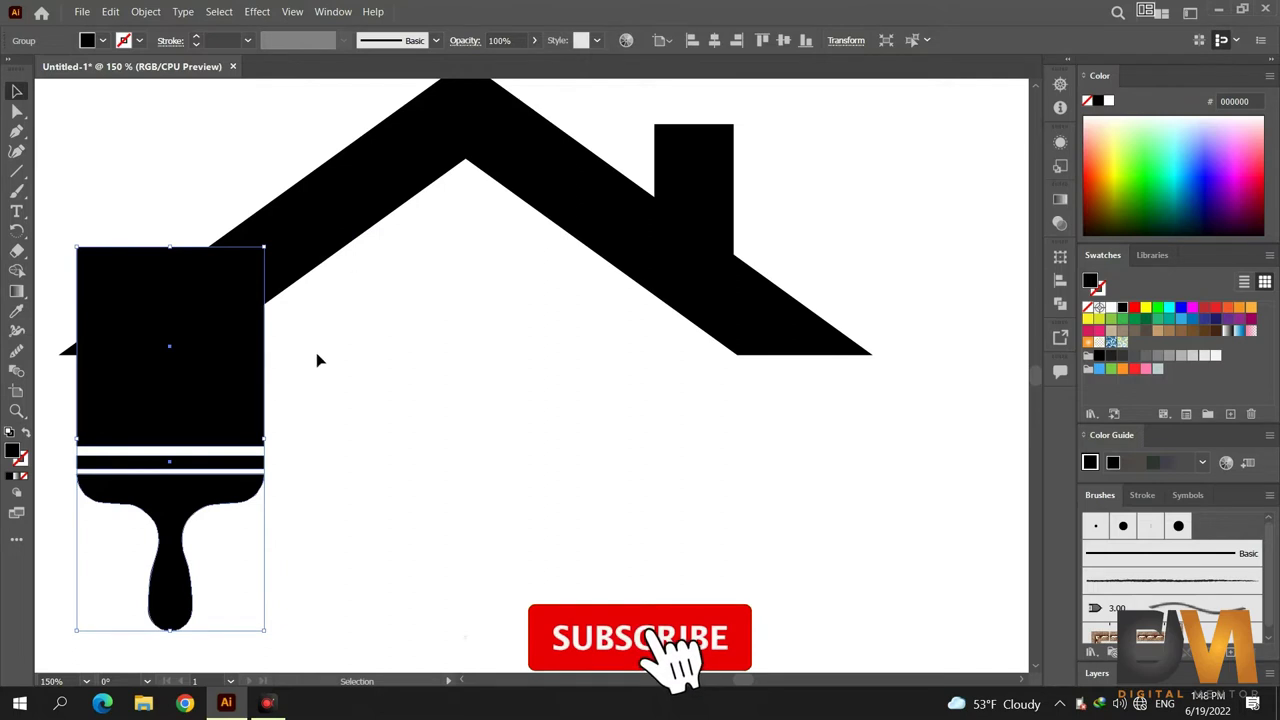
# - Ungroup the paintbrush parts
pyautogui.click(243, 357)
pyautogui.rightClick(243, 357)
pyautogui.click(300, 471)
# - Fill the brush's top rectangle yellow (FCEE21) at 50% opacity, then select the whole brush
pyautogui.click(254, 380)
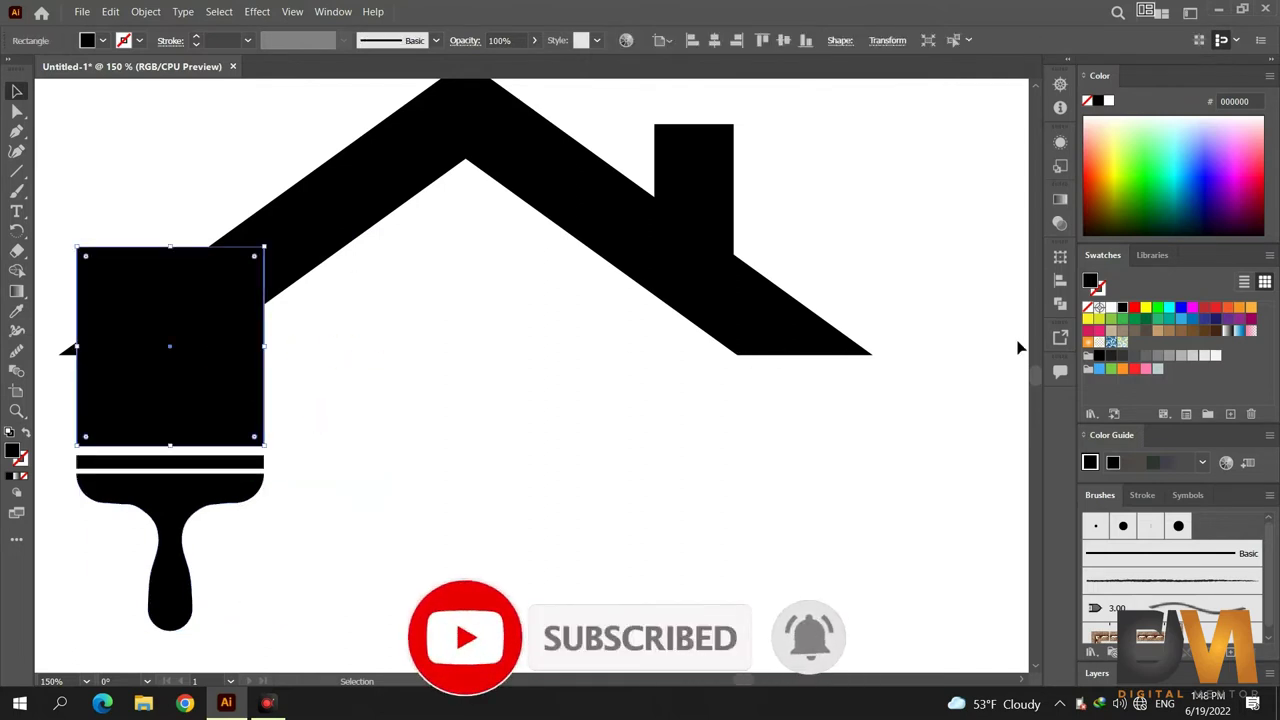
pyautogui.click(1088, 318)
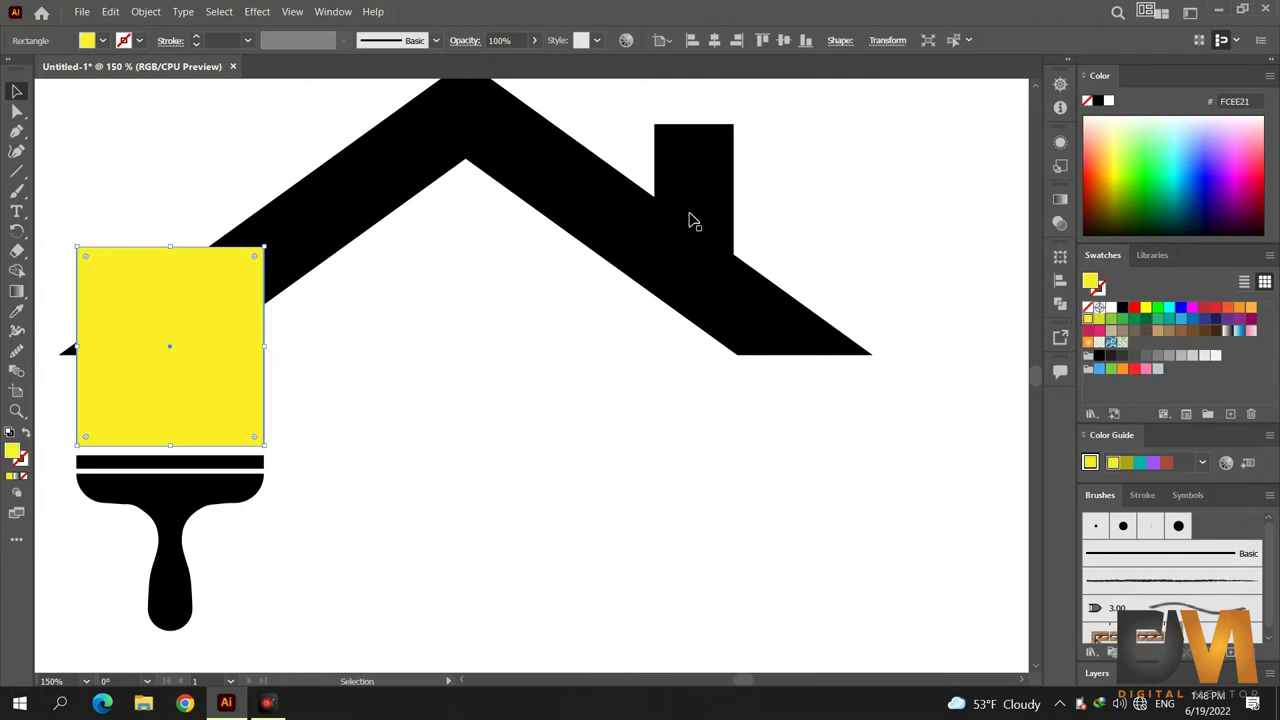
pyautogui.click(515, 45)
pyautogui.write('50')
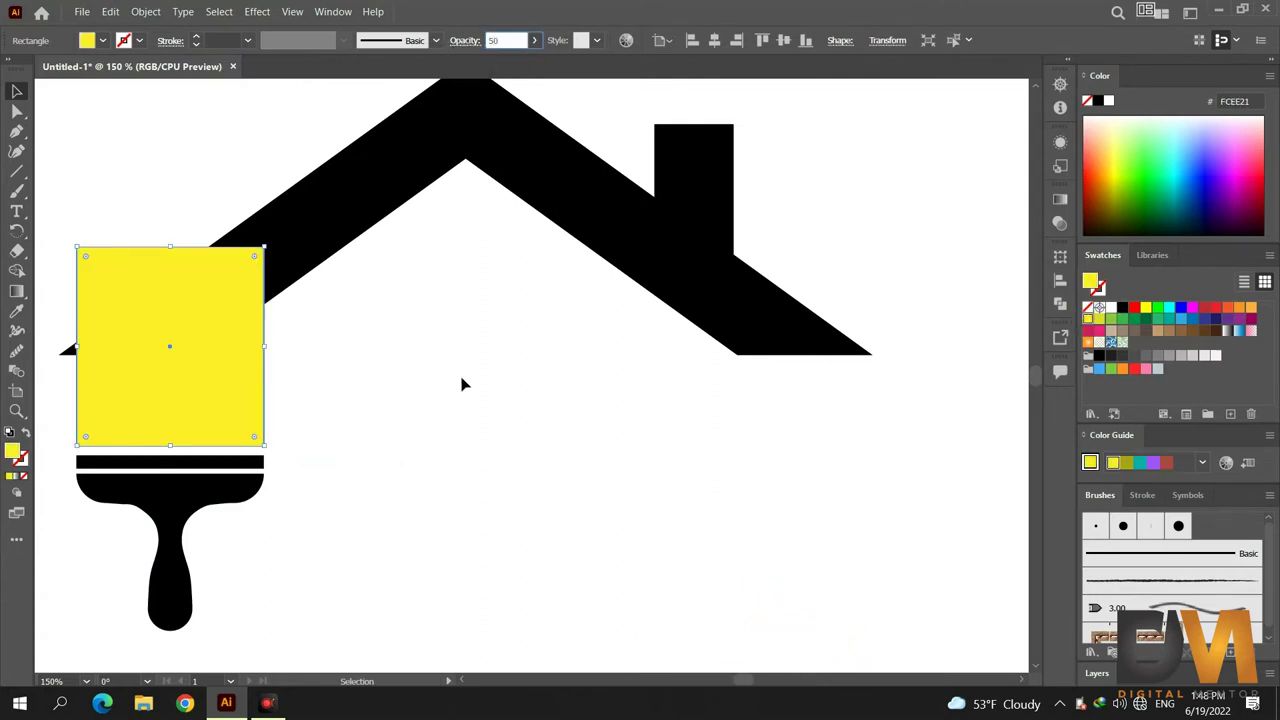
pyautogui.press('Return')
pyautogui.moveTo(324, 363); pyautogui.dragTo(197, 494)
pyautogui.moveTo(177, 409); pyautogui.dragTo(159, 398)
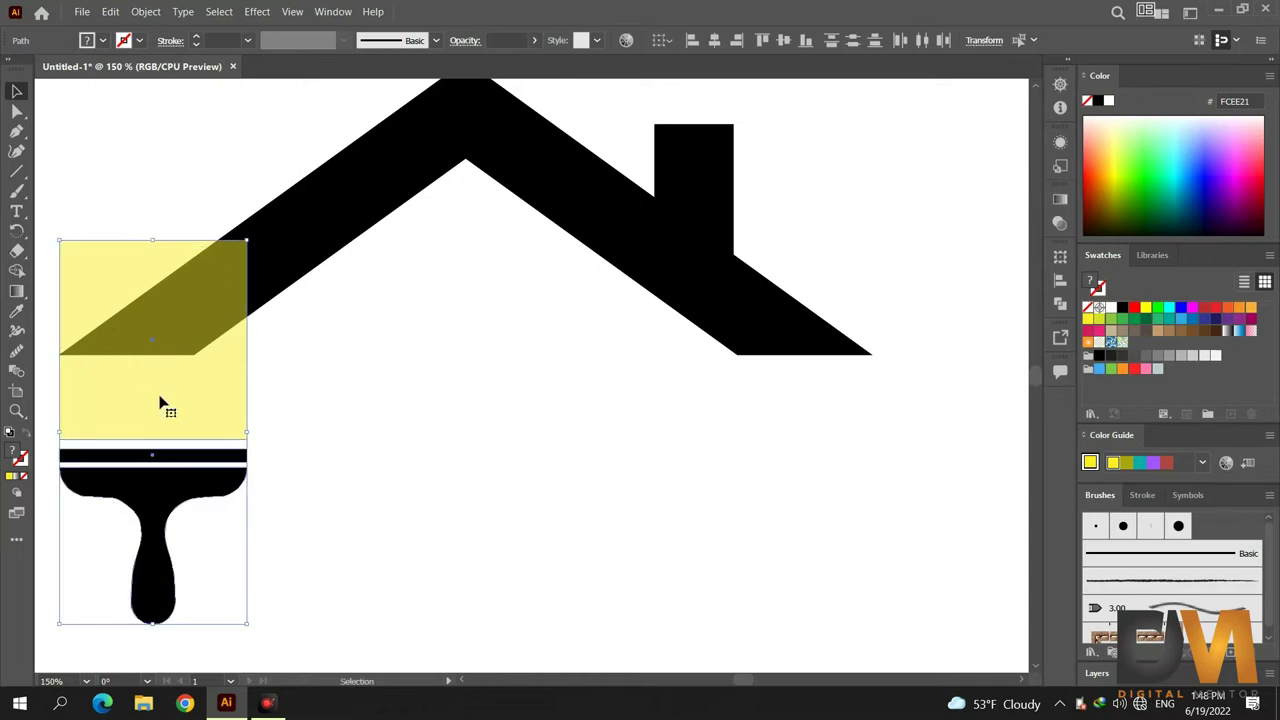
# - Move the paintbrush up against the roof and enlarge it slightly
pyautogui.scroll(1, 160, 402)
pyautogui.moveTo(184, 338); pyautogui.dragTo(184, 300)
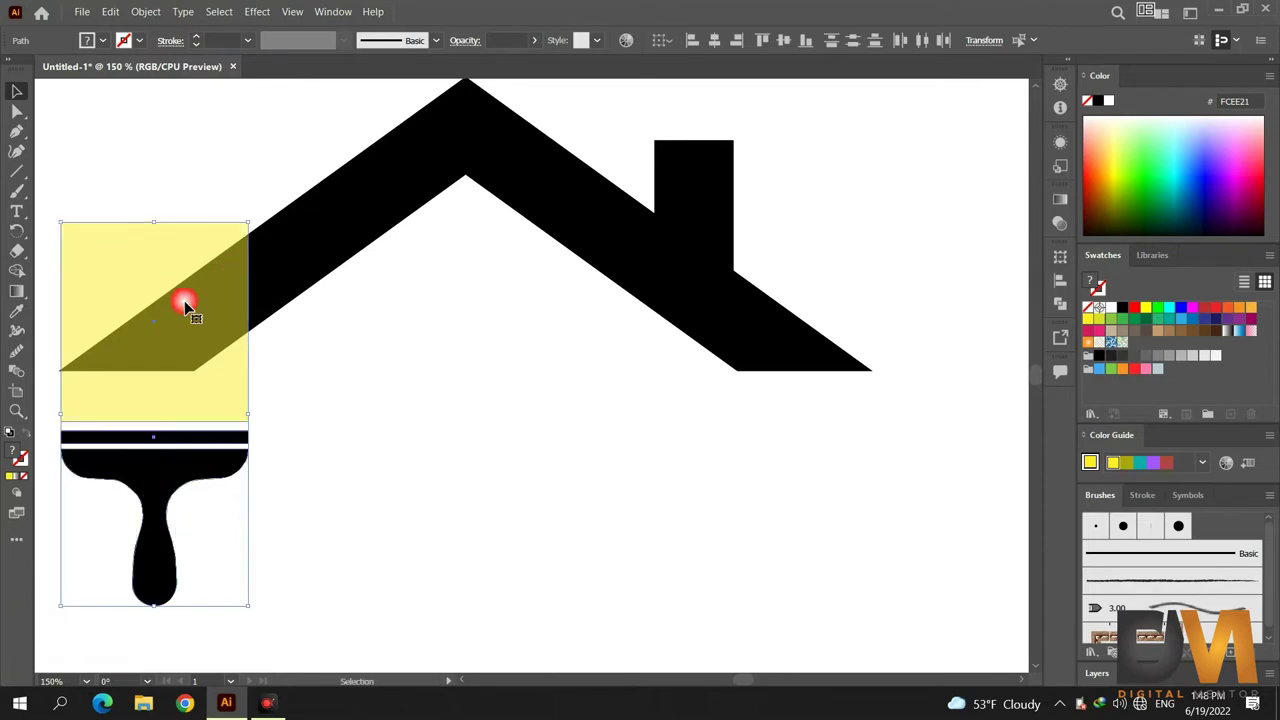
pyautogui.scroll(1, 184, 300)
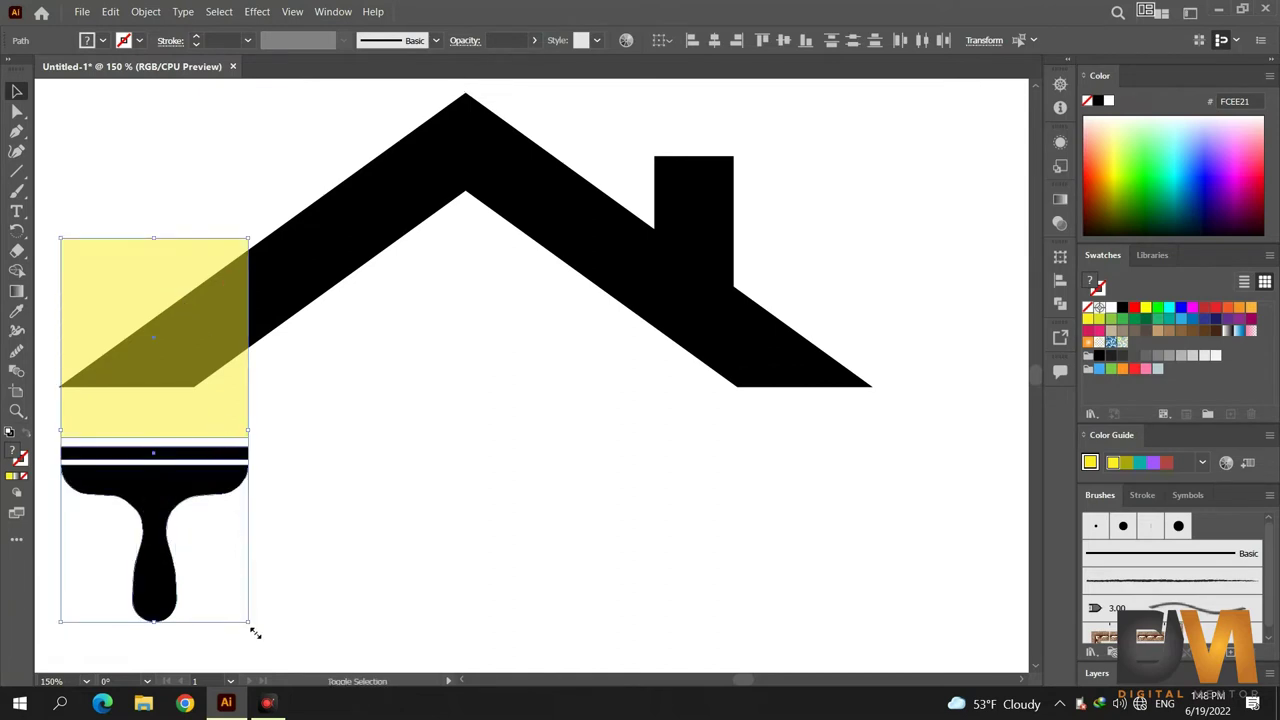
pyautogui.moveTo(253, 631); pyautogui.dragTo(269, 664)
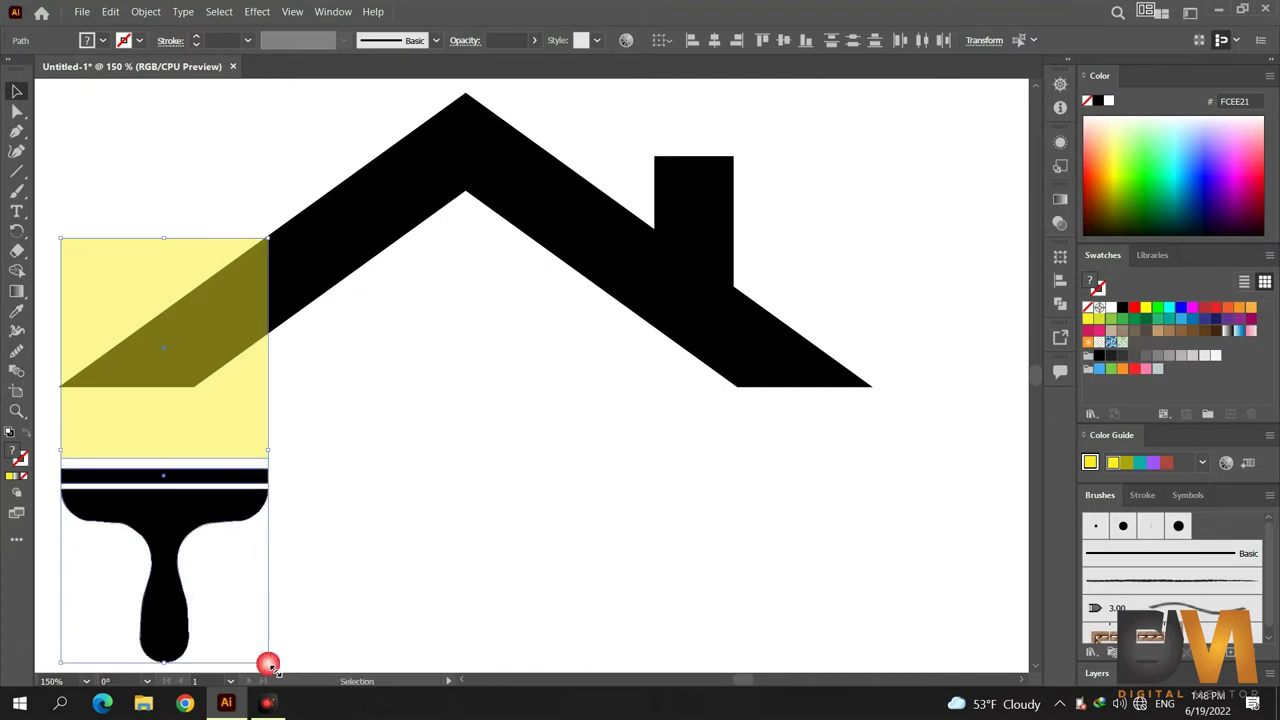
pyautogui.moveTo(268, 663); pyautogui.dragTo(267, 663)
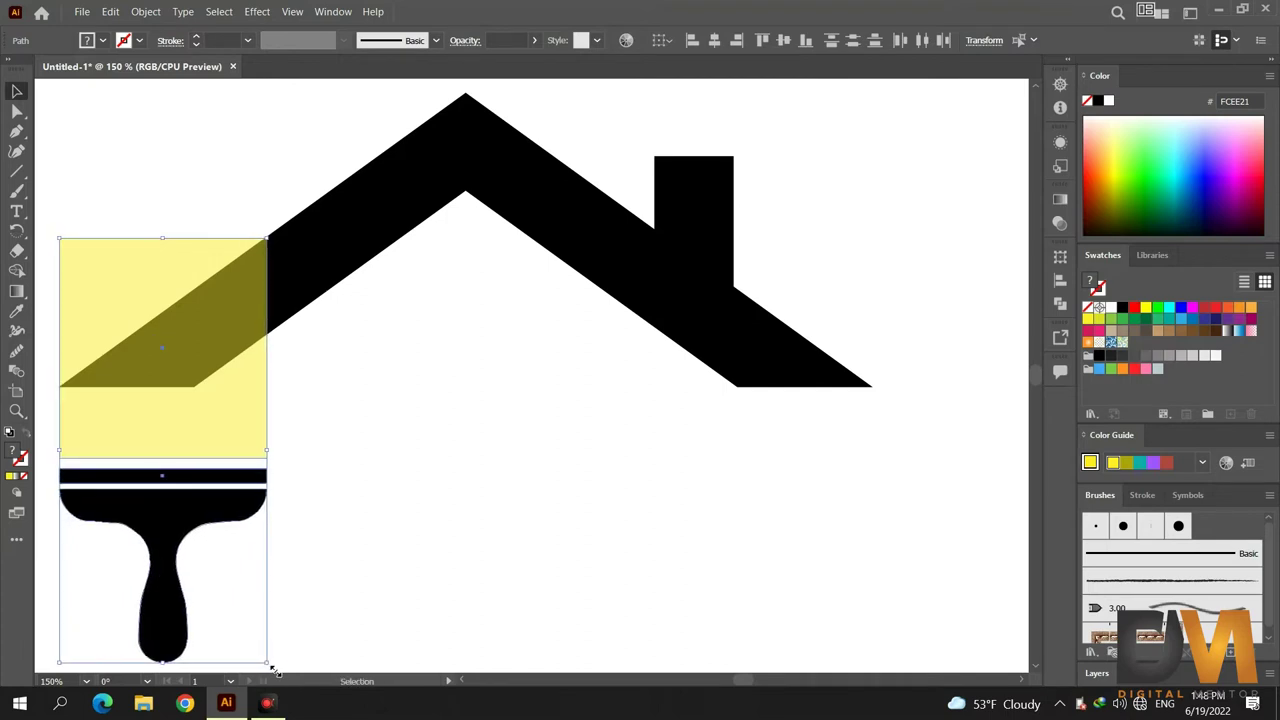
# - Set the yellow top rectangle back to 100% opacity
pyautogui.click(389, 479)
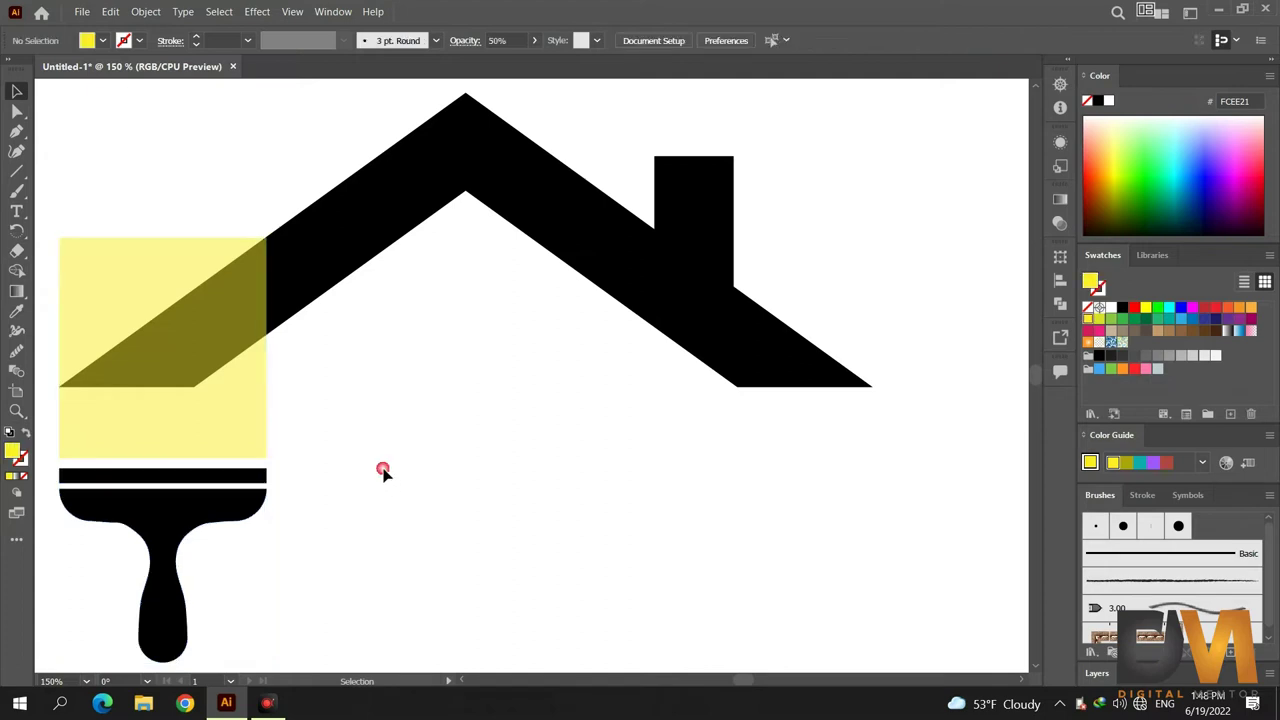
pyautogui.click(183, 322)
pyautogui.click(512, 44)
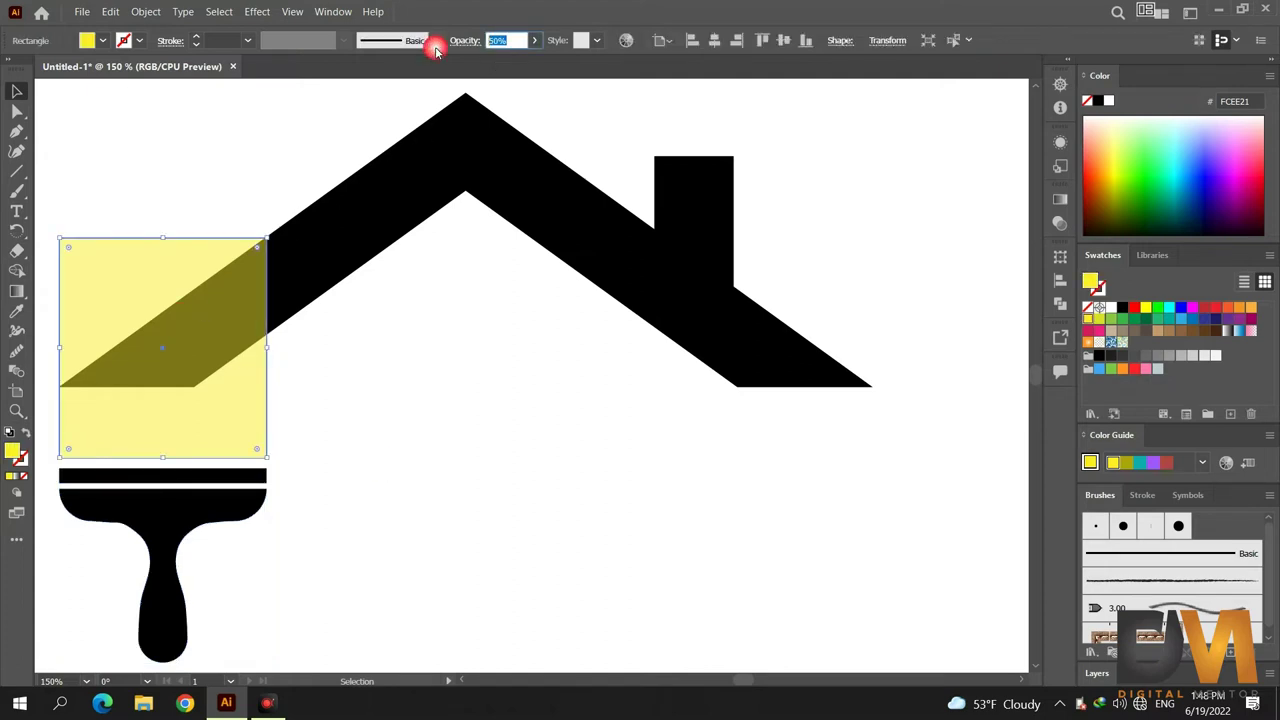
pyautogui.write('10')
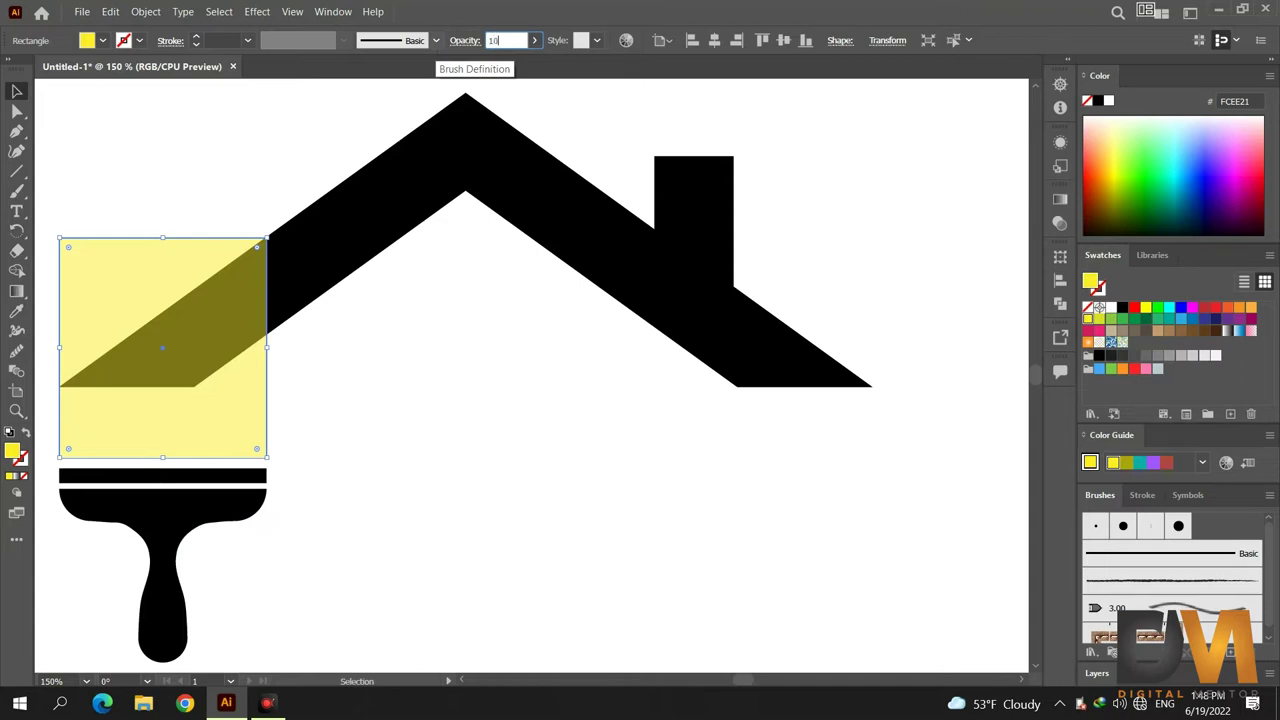
pyautogui.press('Return')
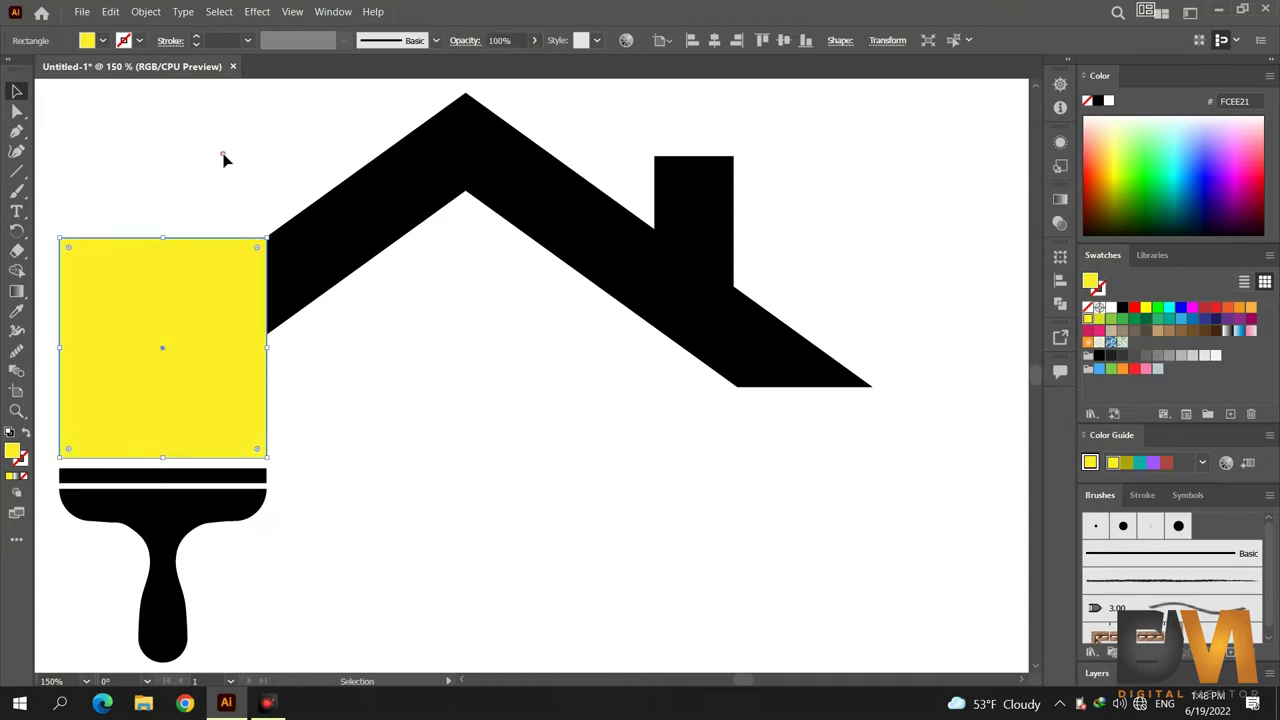
pyautogui.click(129, 231)
# - Draw a thin black vertical bar down the yellow block
pyautogui.moveTo(16, 170); pyautogui.dragTo(100, 171)
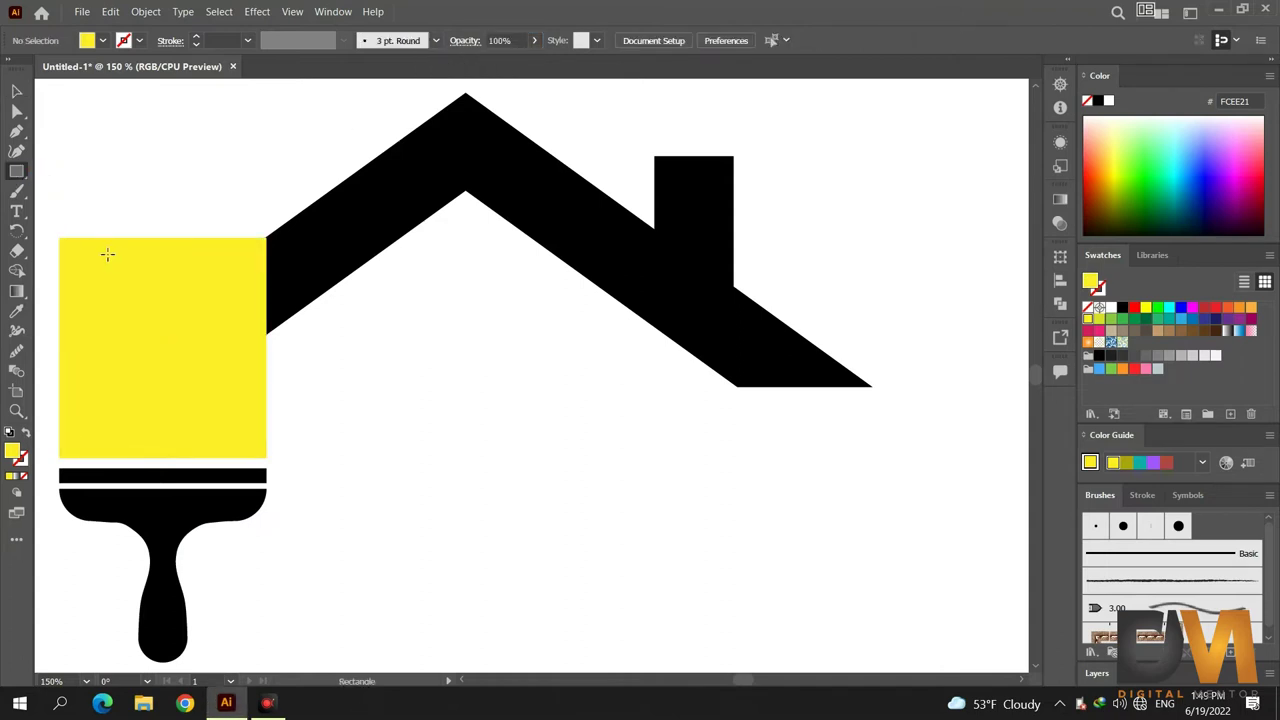
pyautogui.moveTo(110, 225); pyautogui.dragTo(118, 476)
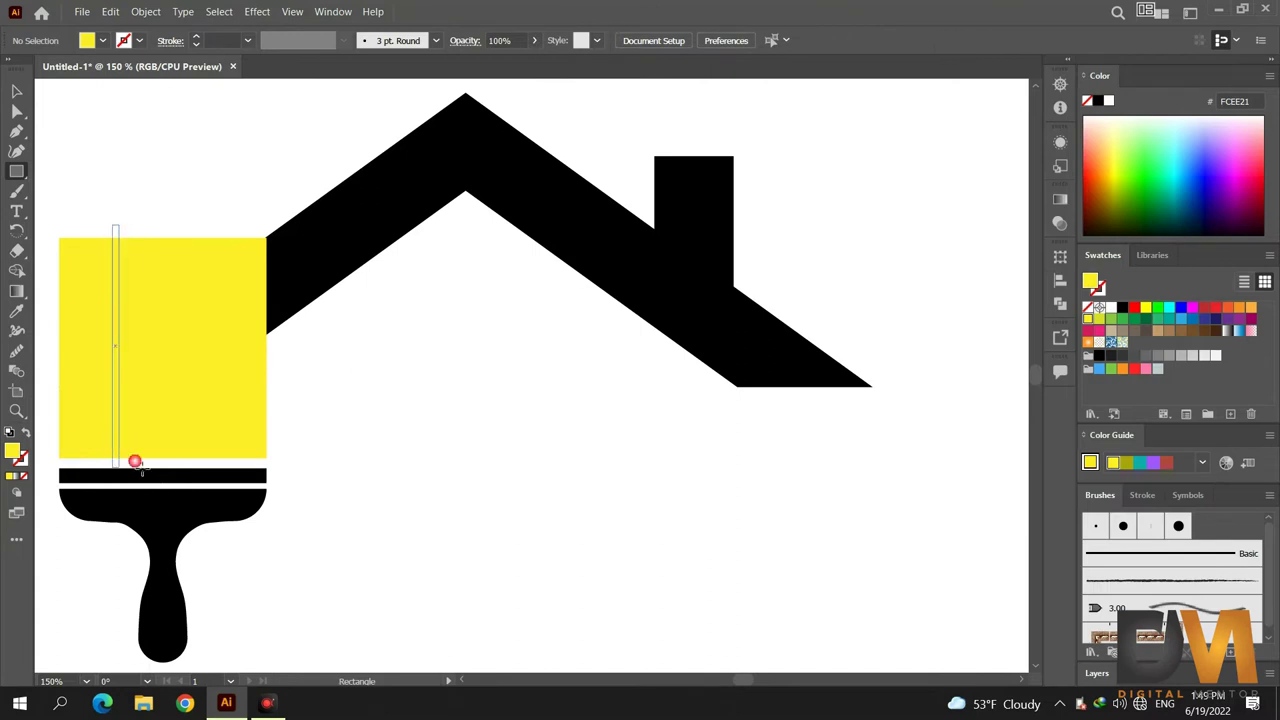
pyautogui.moveTo(118, 476); pyautogui.dragTo(119, 466)
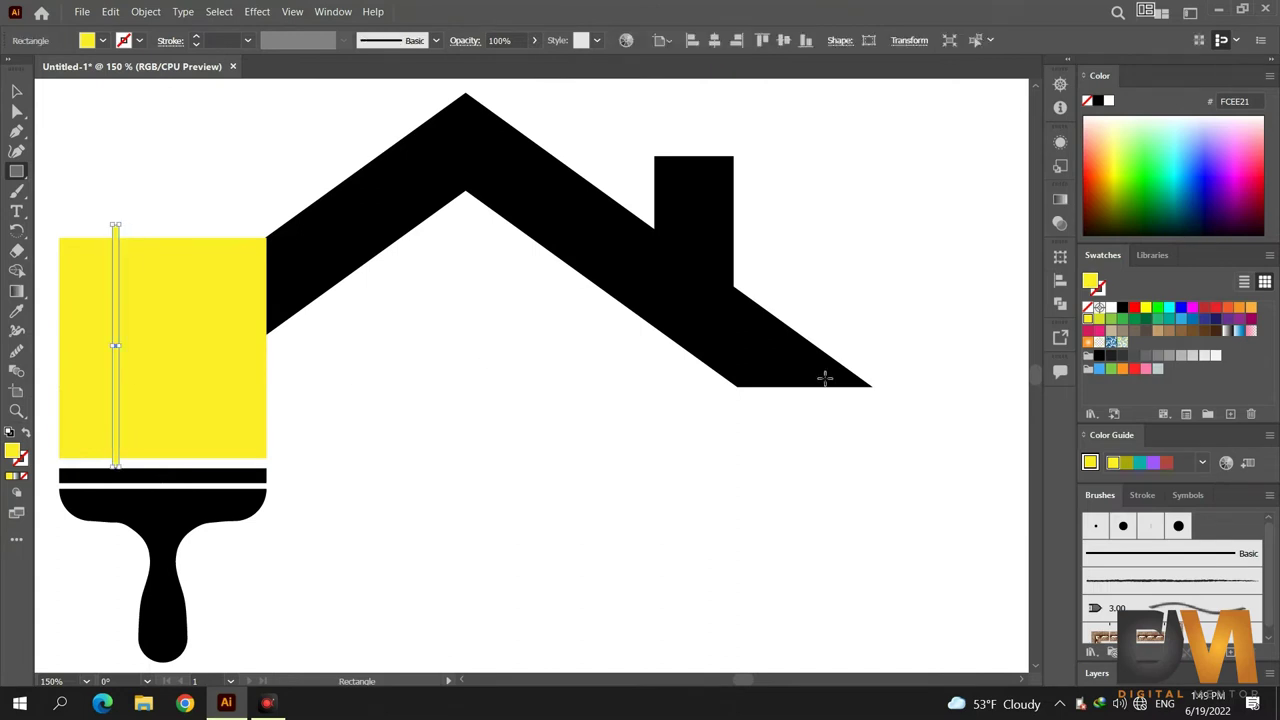
pyautogui.click(1122, 307)
pyautogui.click(16, 91)
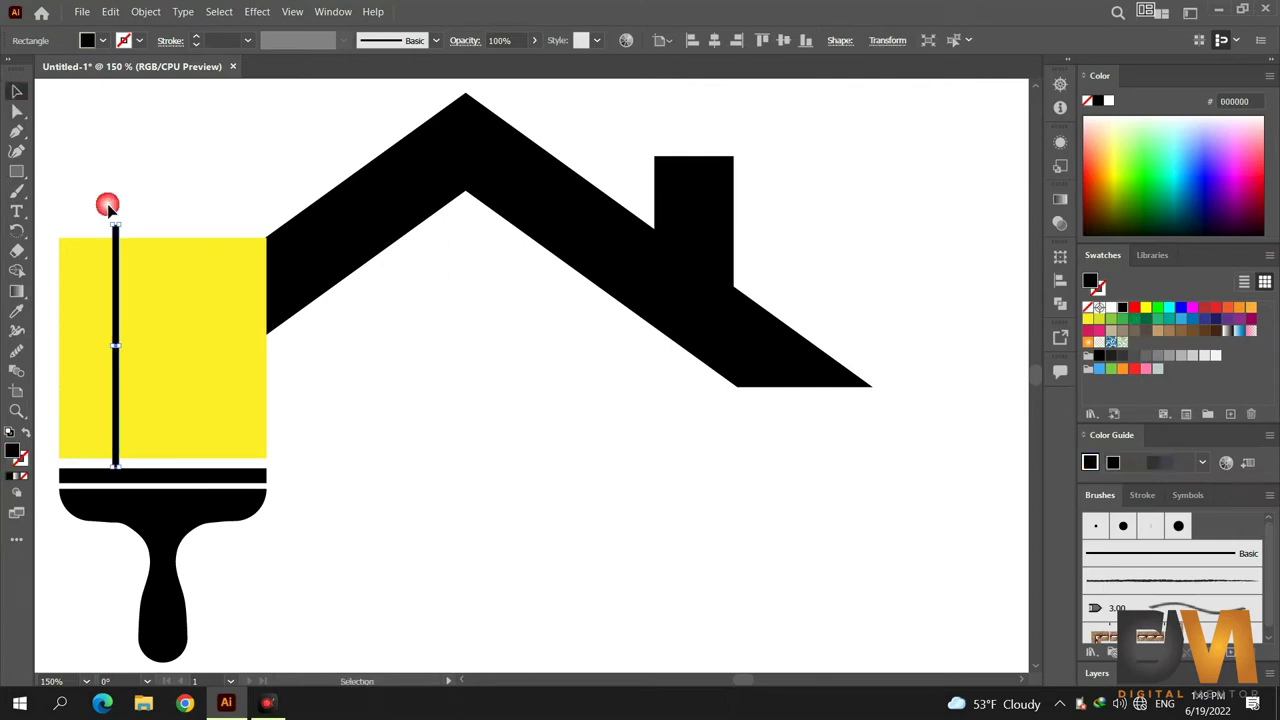
# - Duplicate the bar to the right and nudge both bars slightly right
pyautogui.click(114, 222)
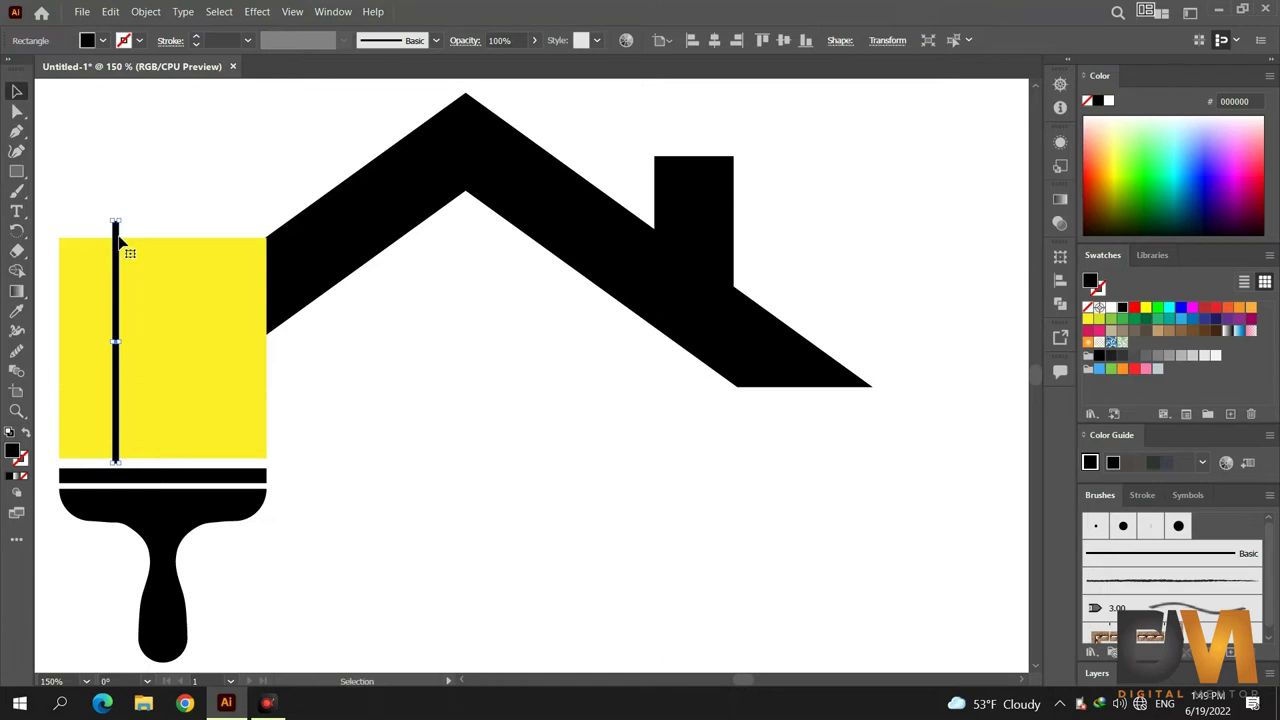
pyautogui.moveTo(122, 268); pyautogui.dragTo(196, 264)
pyautogui.moveTo(98, 206); pyautogui.dragTo(206, 233)
pyautogui.press('Right')
pyautogui.press('Right')
pyautogui.press('Right')
pyautogui.press('Right')
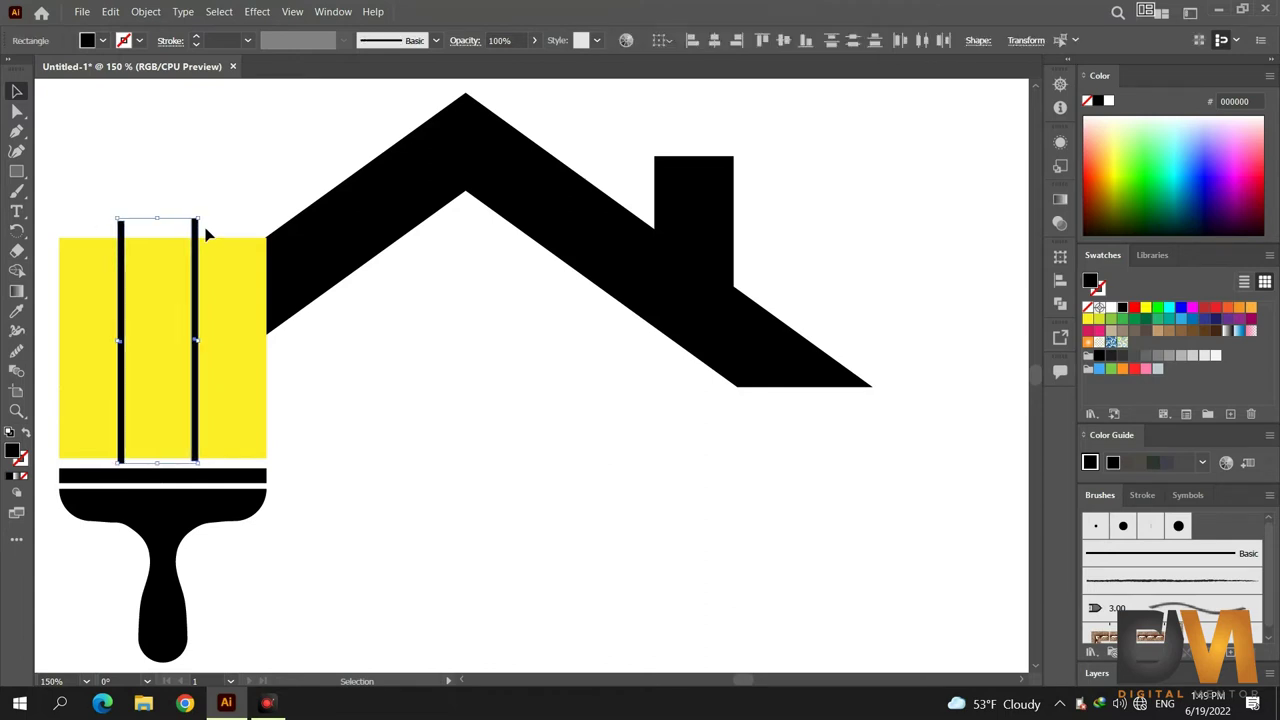
pyautogui.press('Right')
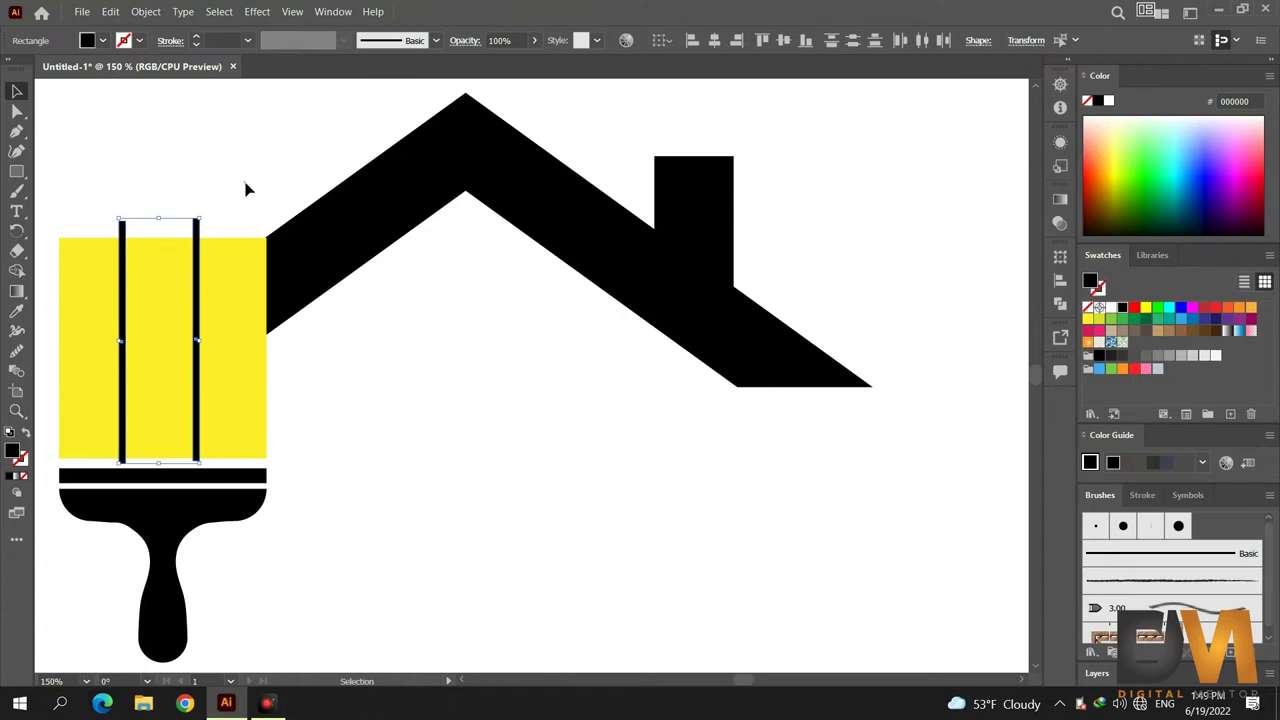
# - Add a third bar copy on the yellow block's right edge
pyautogui.click(248, 190)
pyautogui.moveTo(199, 247); pyautogui.dragTo(280, 254)
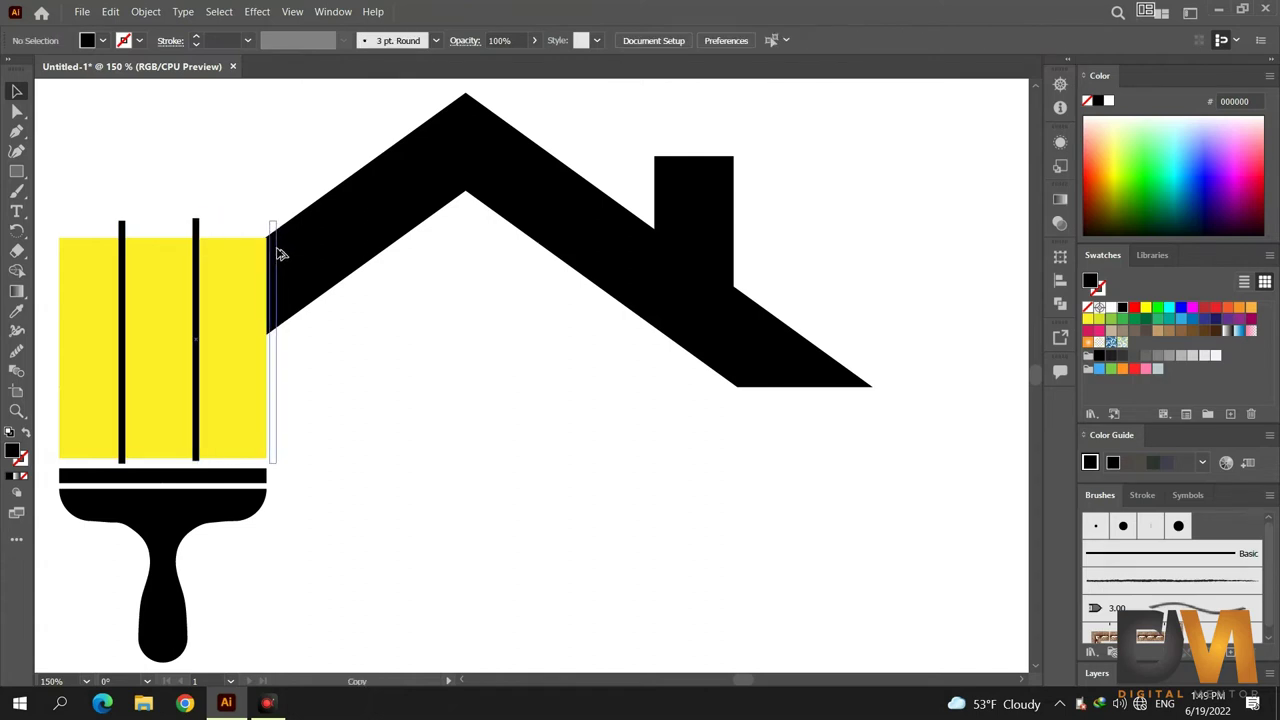
pyautogui.moveTo(280, 254); pyautogui.dragTo(271, 250)
pyautogui.click(272, 191)
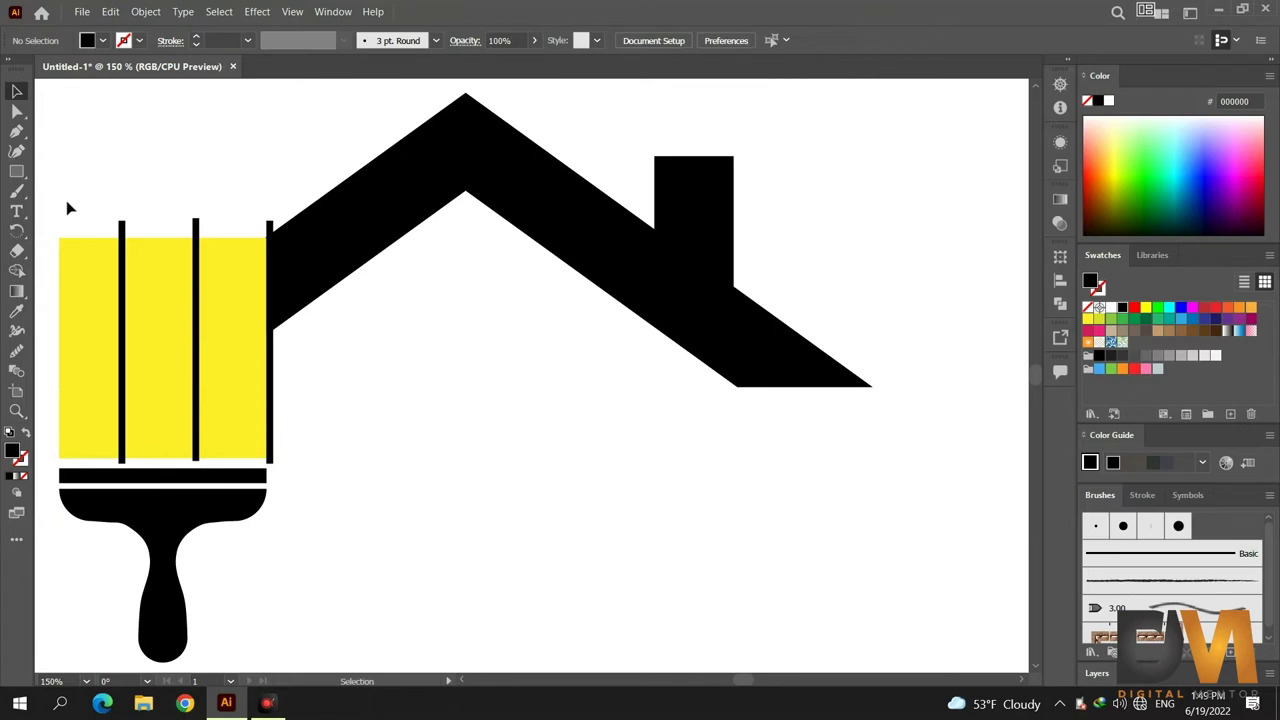
pyautogui.moveTo(50, 201); pyautogui.dragTo(335, 402)
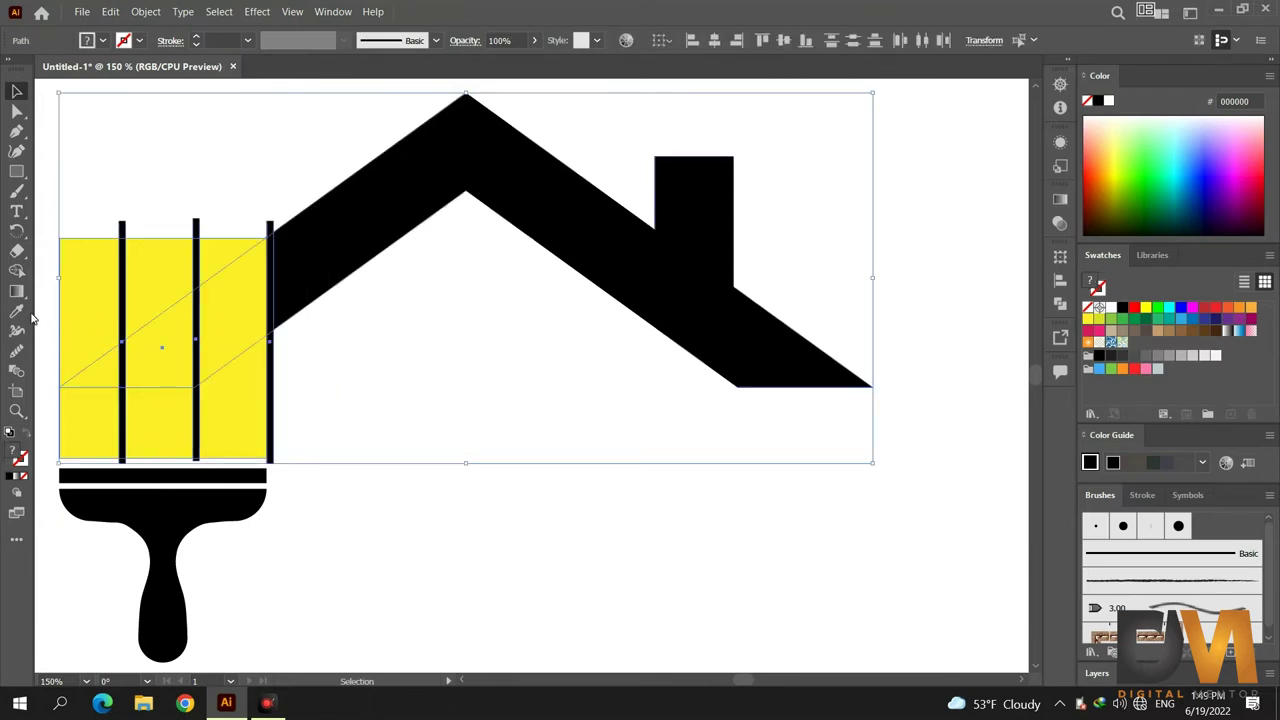
# - Fine-tune the right-edge bar, then select the block, bars and roof together
pyautogui.scroll(1, 224, 346)
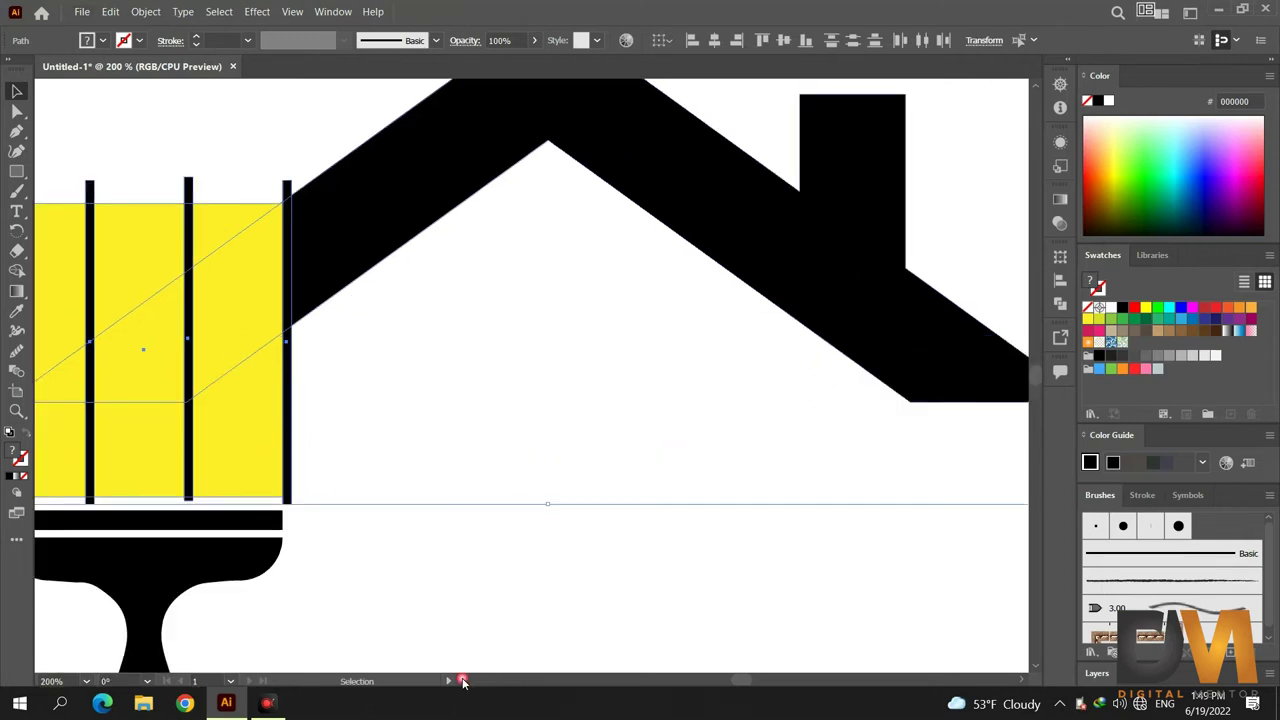
pyautogui.hscroll(-2, 462, 681)
pyautogui.hscroll(-1, 457, 677)
pyautogui.hscroll(-1, 457, 677)
pyautogui.click(460, 592)
pyautogui.click(369, 390)
pyautogui.press('Right')
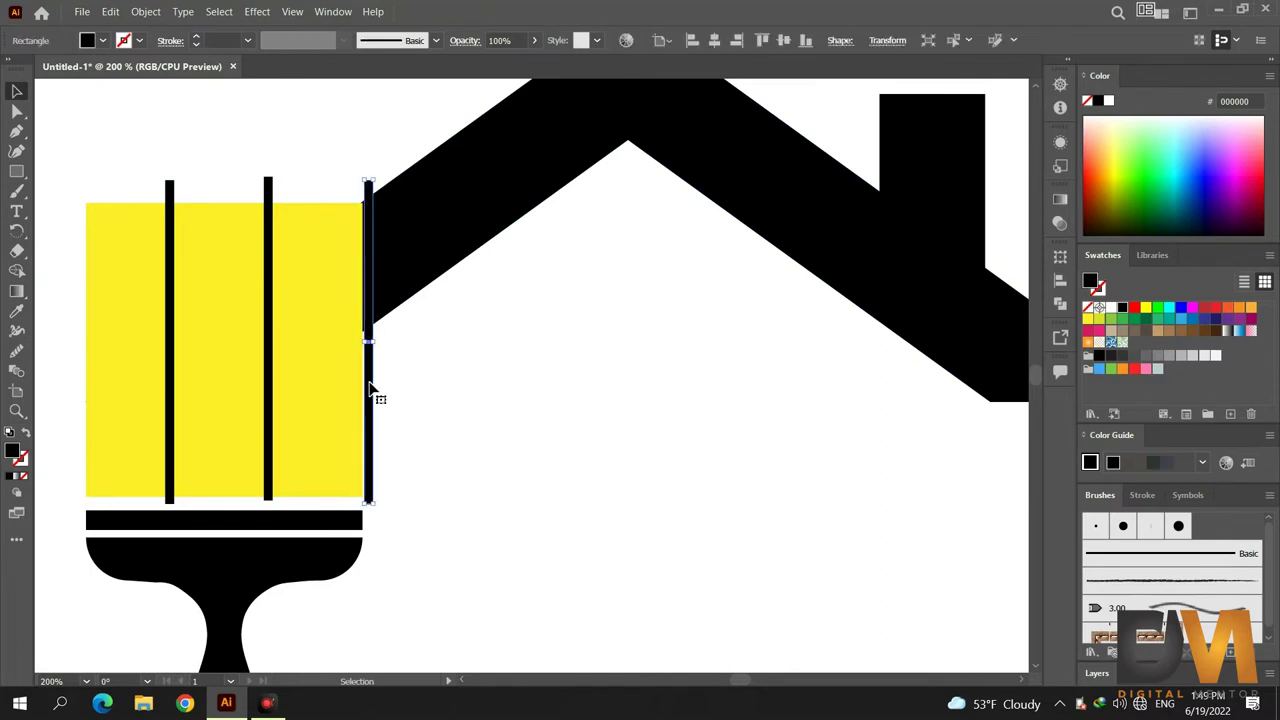
pyautogui.press('Left')
pyautogui.moveTo(483, 360); pyautogui.dragTo(184, 218)
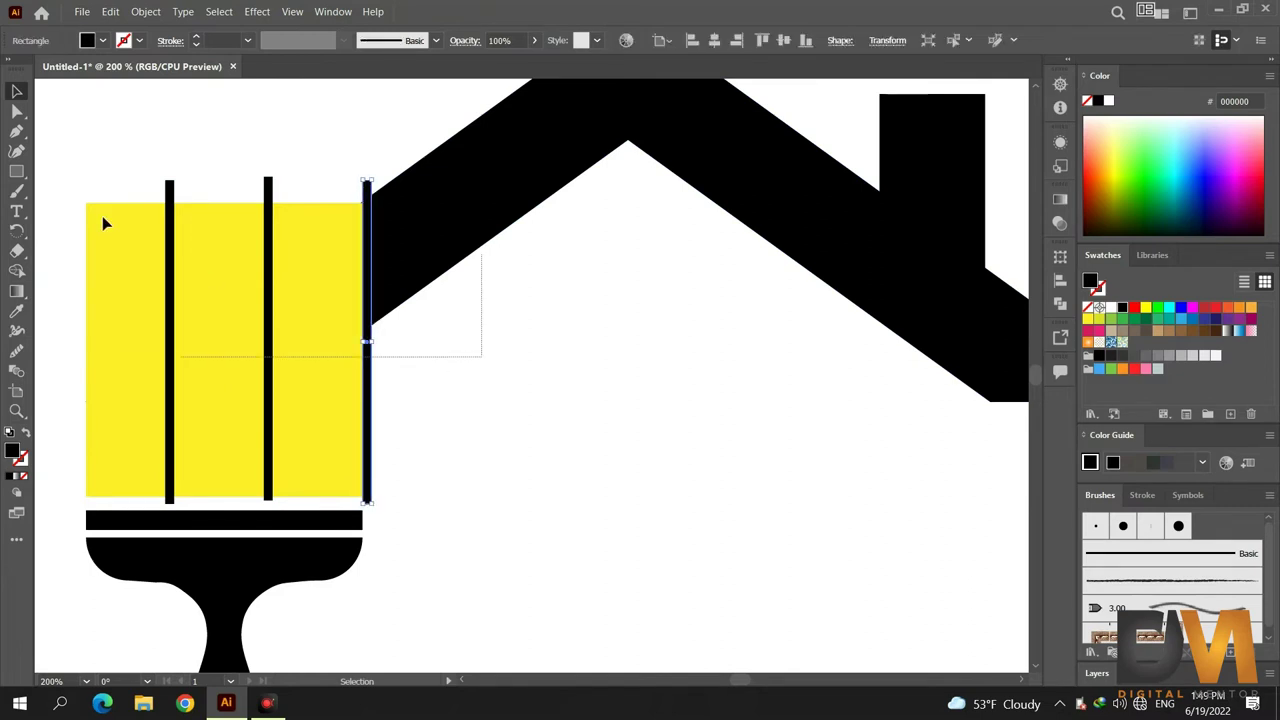
# - With Shape Builder, delete the yellow areas above the roofline
pyautogui.click(17, 270)
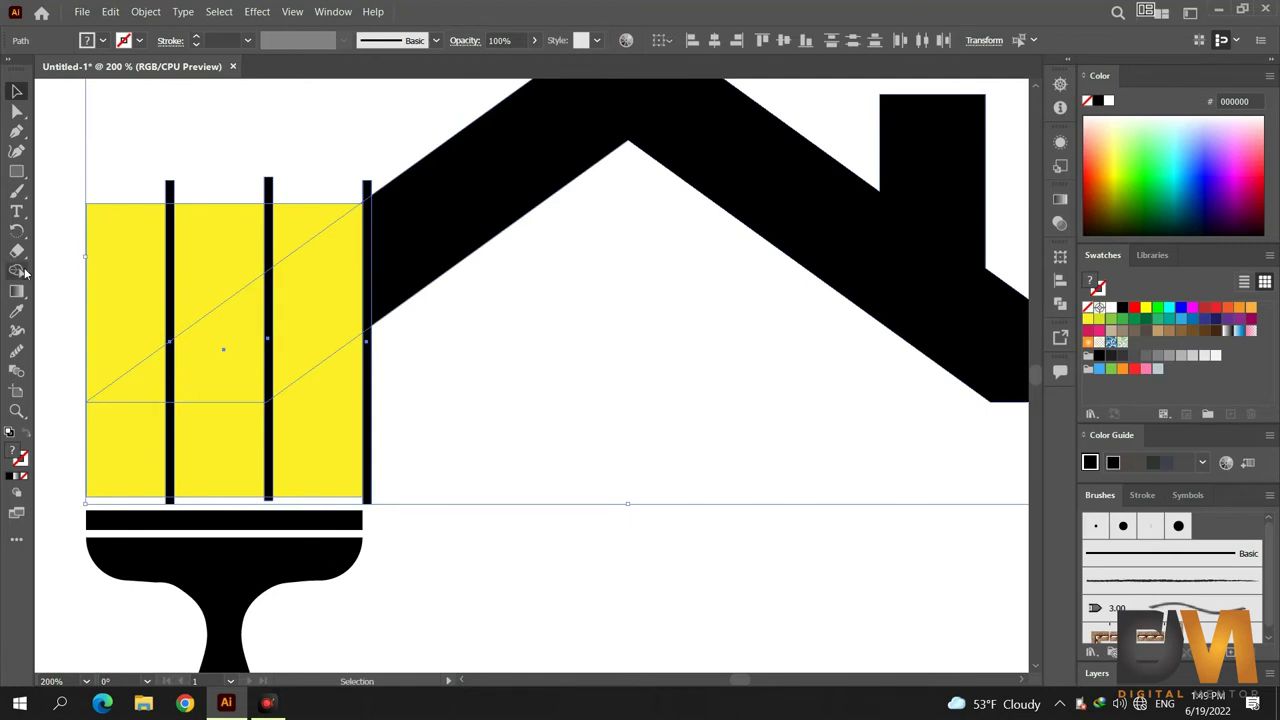
pyautogui.keyDown('alt'); pyautogui.click(114, 277); pyautogui.keyUp('alt')
pyautogui.keyDown('alt'); pyautogui.click(186, 270); pyautogui.keyUp('alt')
pyautogui.keyDown('alt'); pyautogui.click(287, 234); pyautogui.keyUp('alt')
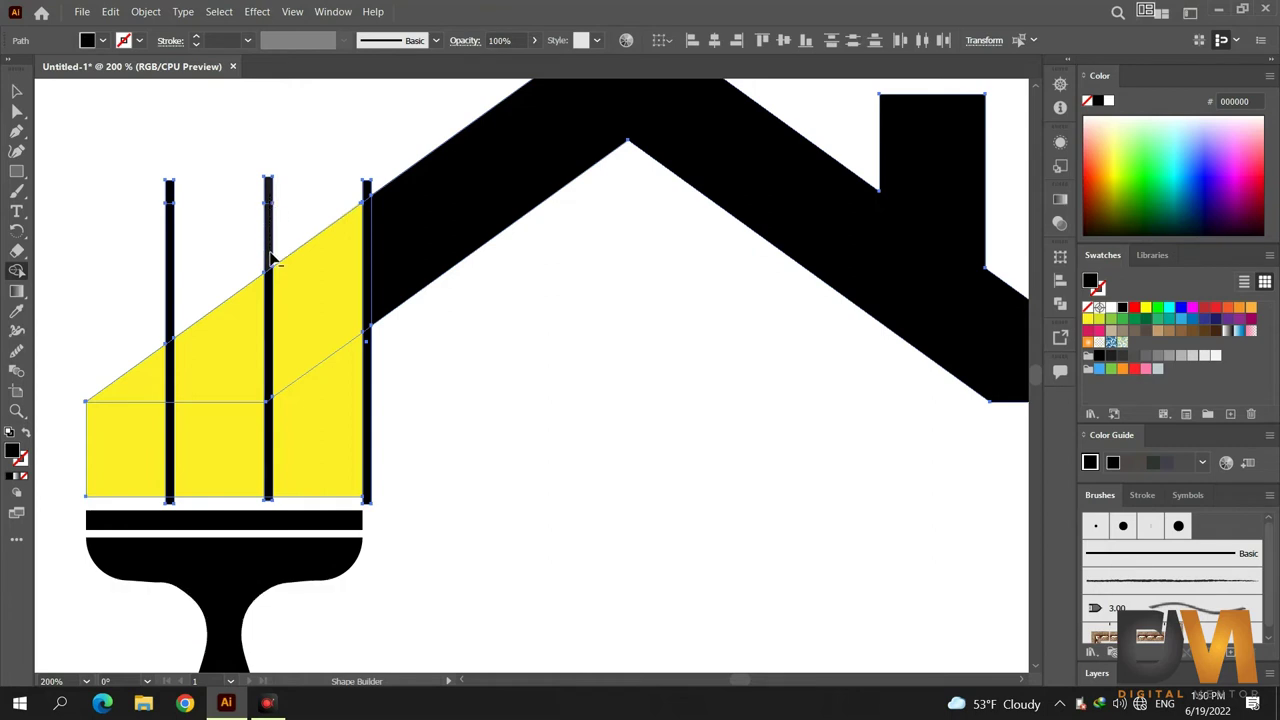
# - Remove the bars' excess segments and leftover black bits, leaving gaps between panels
pyautogui.keyDown('alt'); pyautogui.click(268, 296); pyautogui.keyUp('alt')
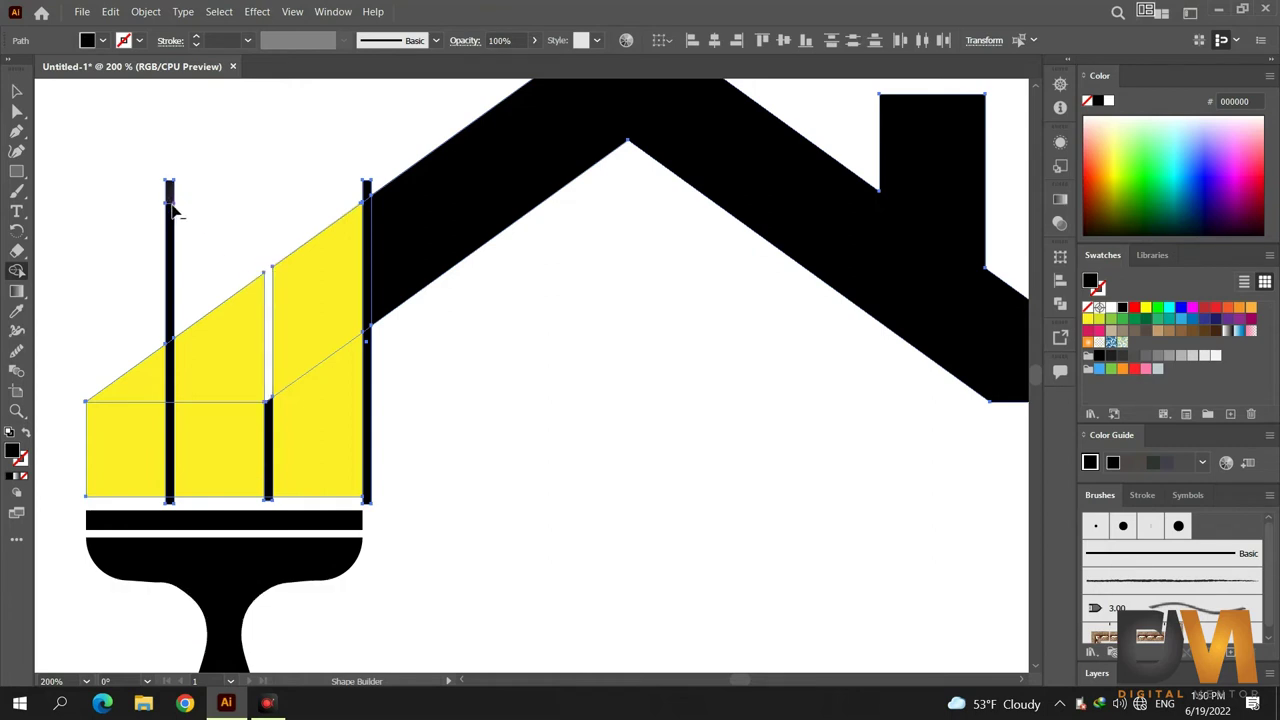
pyautogui.keyDown('alt'); pyautogui.click(172, 295); pyautogui.keyUp('alt')
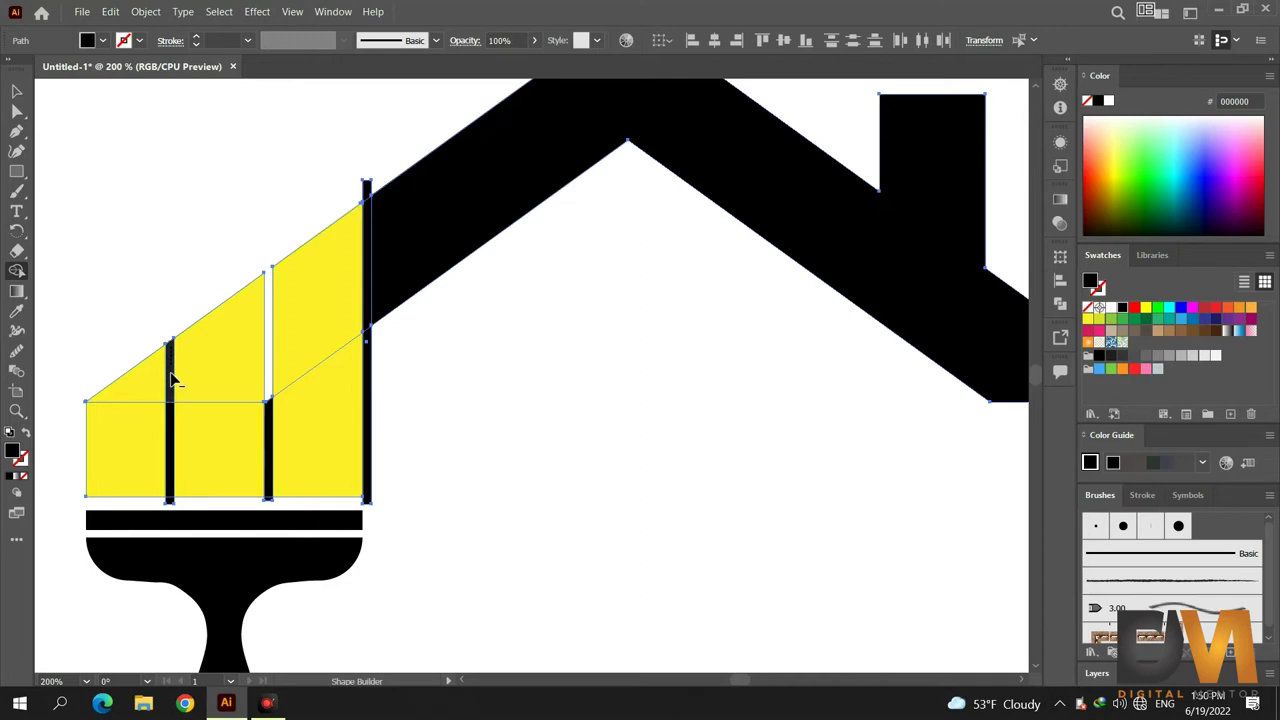
pyautogui.keyDown('alt'); pyautogui.click(172, 418); pyautogui.keyUp('alt')
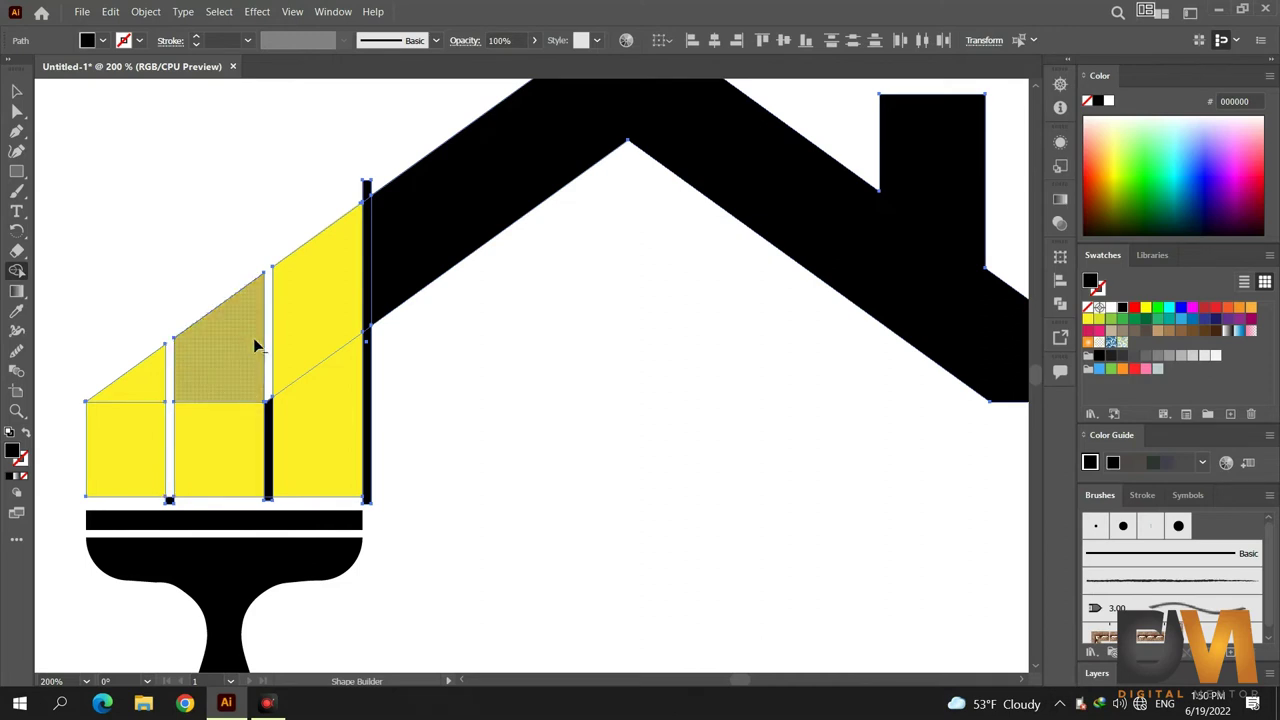
pyautogui.keyDown('alt'); pyautogui.click(268, 410); pyautogui.keyUp('alt')
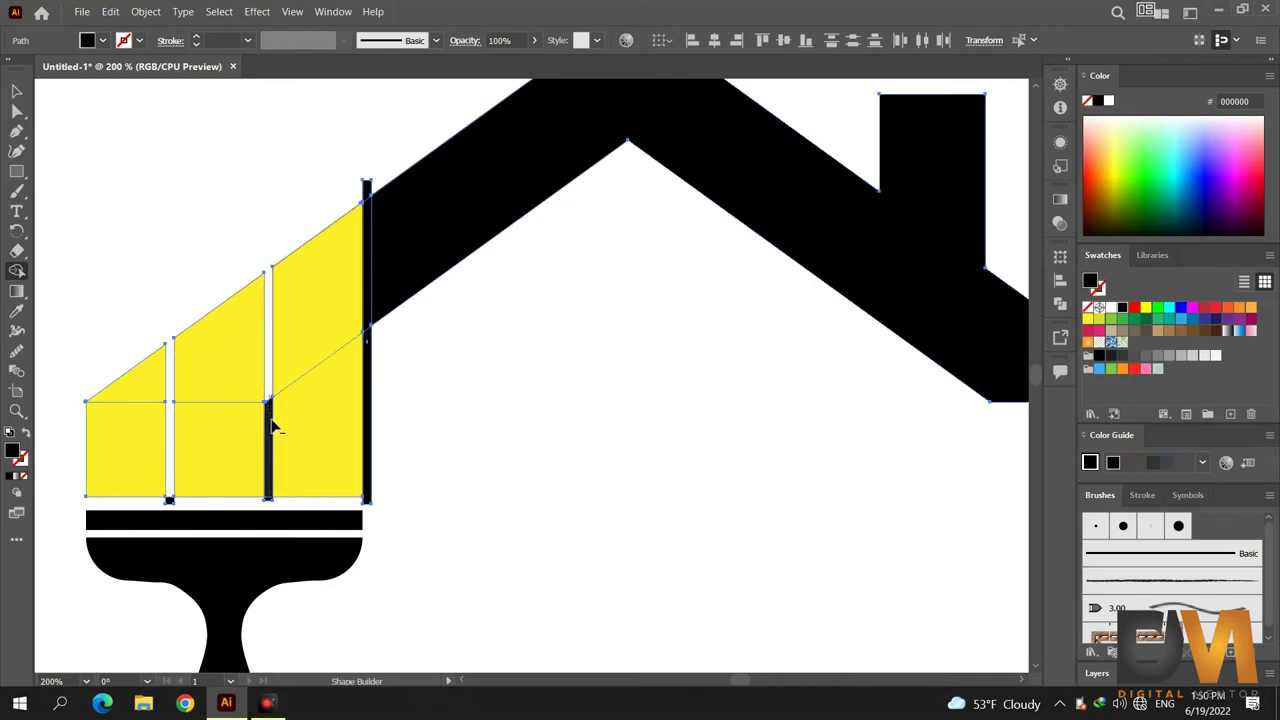
pyautogui.keyDown('alt'); pyautogui.click(368, 350); pyautogui.keyUp('alt')
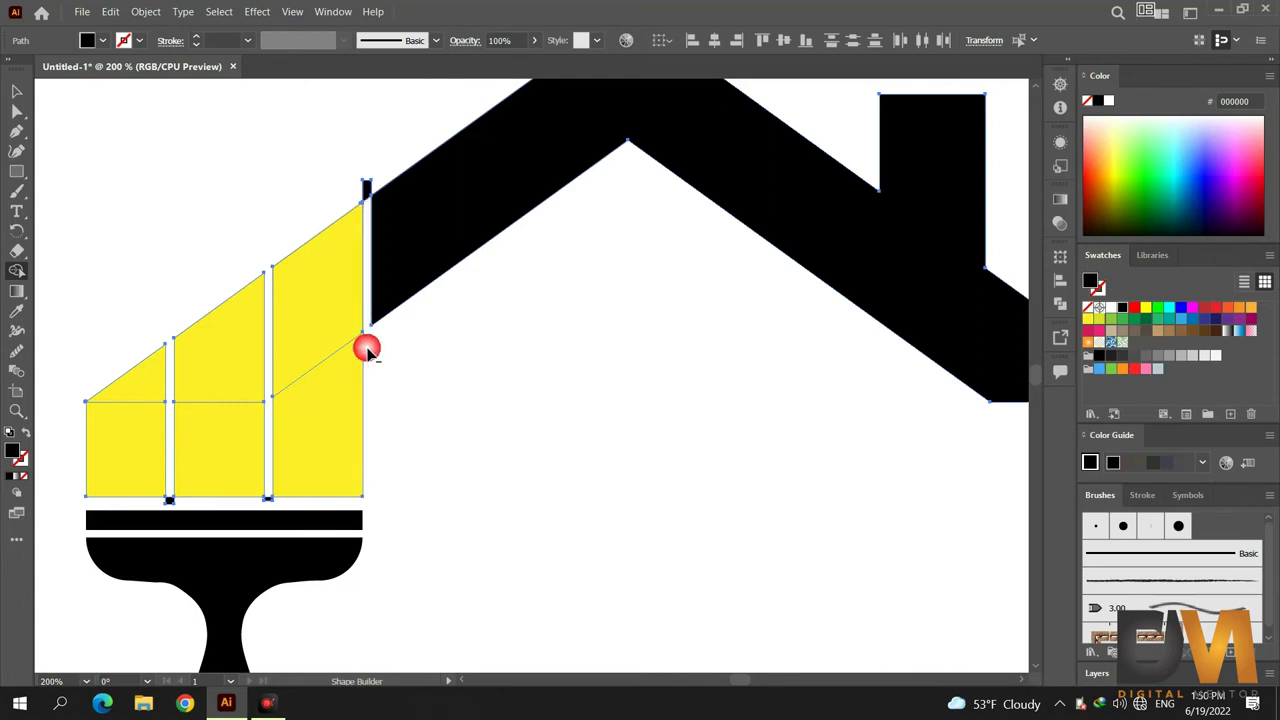
pyautogui.keyDown('alt'); pyautogui.click(268, 500); pyautogui.keyUp('alt')
pyautogui.keyDown('alt'); pyautogui.click(169, 500); pyautogui.keyUp('alt')
pyautogui.keyDown('alt'); pyautogui.click(366, 188); pyautogui.keyUp('alt')
# - Merge each of the three panels into a single bristle shape
pyautogui.moveTo(151, 389); pyautogui.dragTo(147, 437)
pyautogui.moveTo(220, 370); pyautogui.dragTo(229, 434)
pyautogui.moveTo(310, 260); pyautogui.dragTo(311, 428)
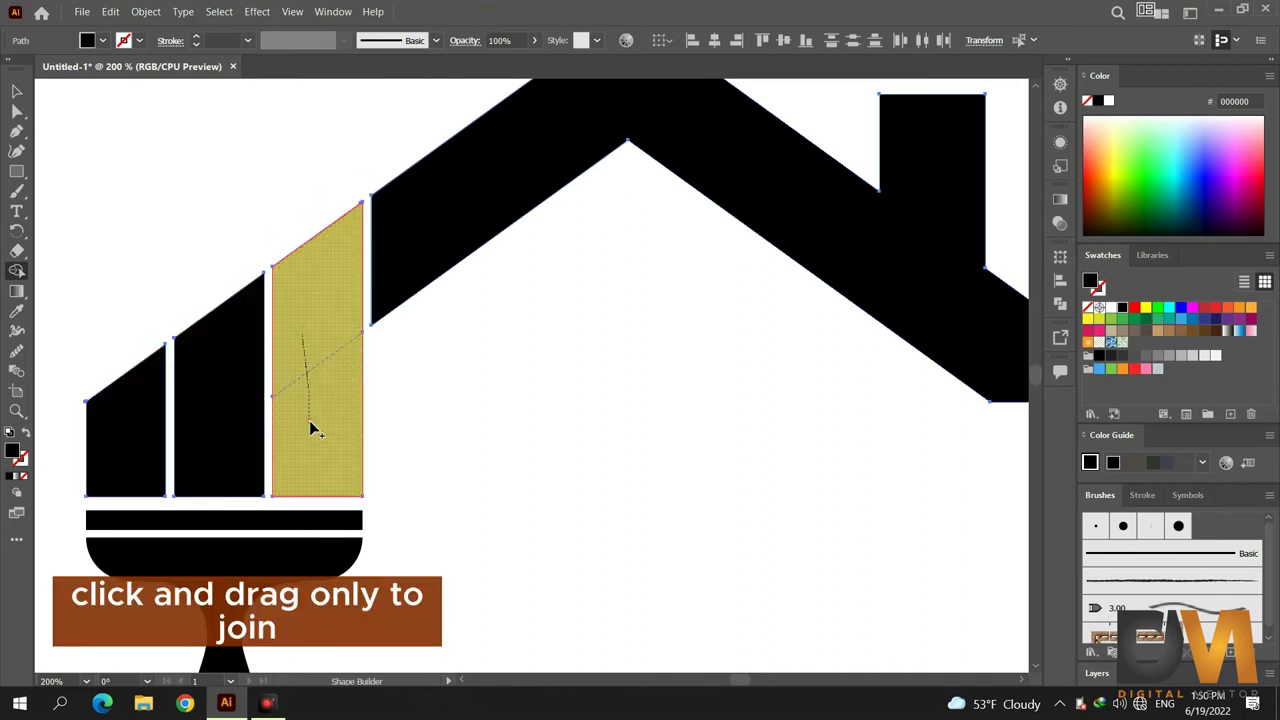
pyautogui.click(16, 91)
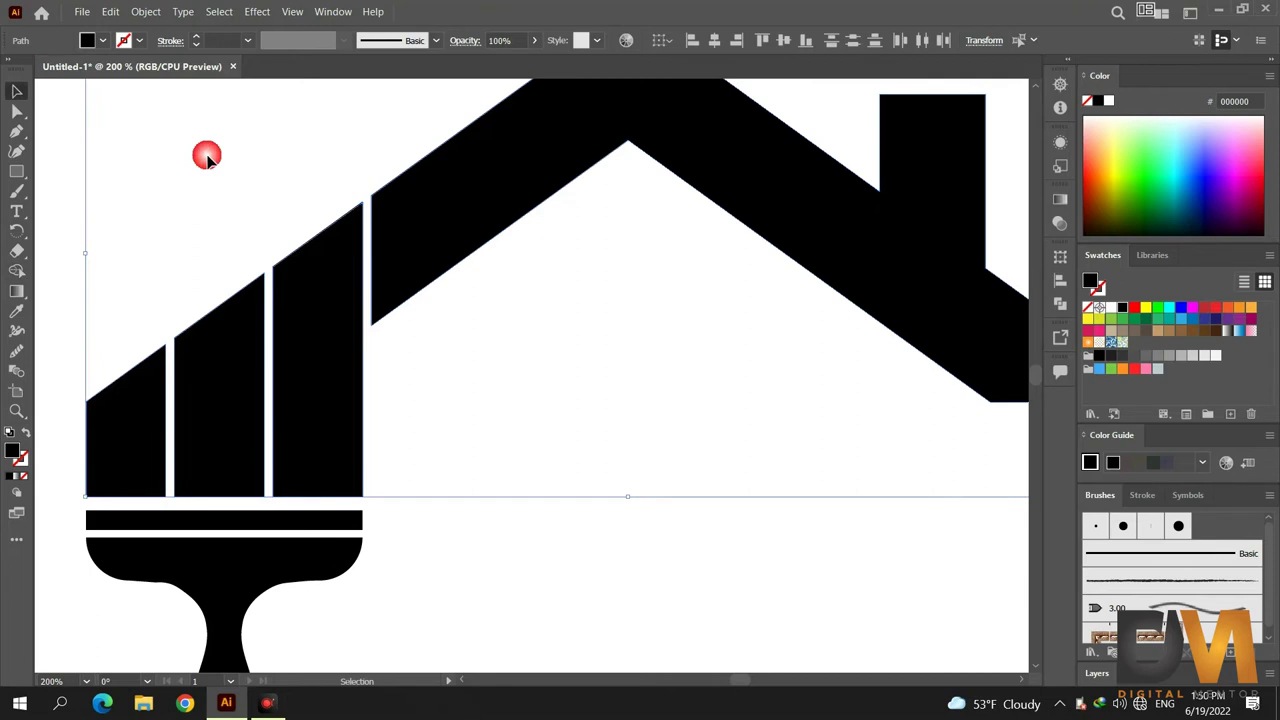
# - Fill the left bristle red and darken the red swatch in Swatch Options
pyautogui.click(62, 176)
pyautogui.click(141, 378)
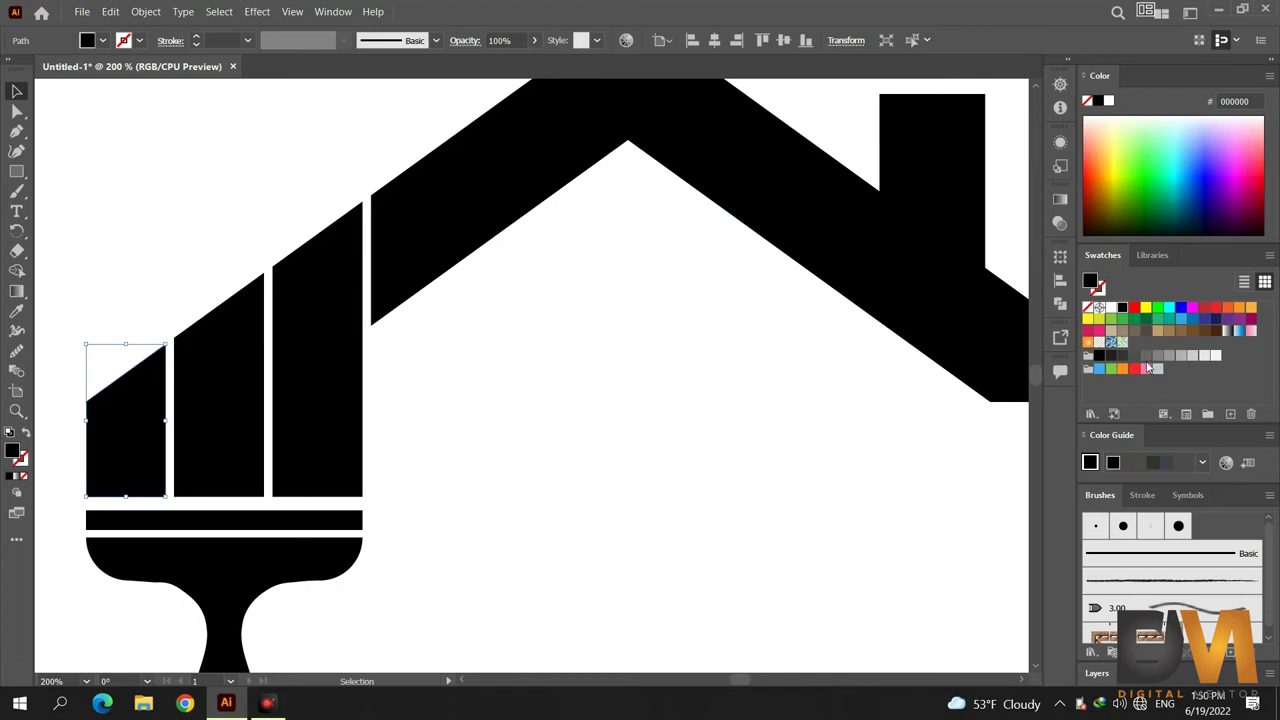
pyautogui.click(1146, 371)
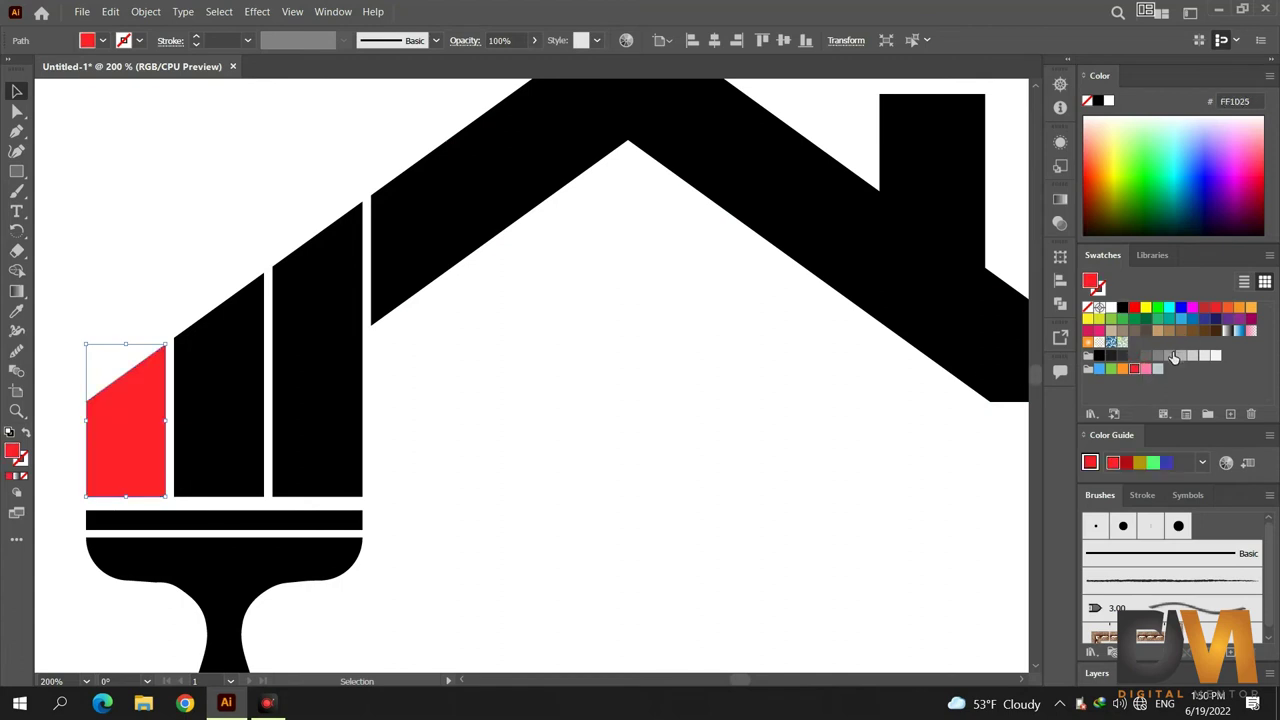
pyautogui.doubleClick(1127, 463)
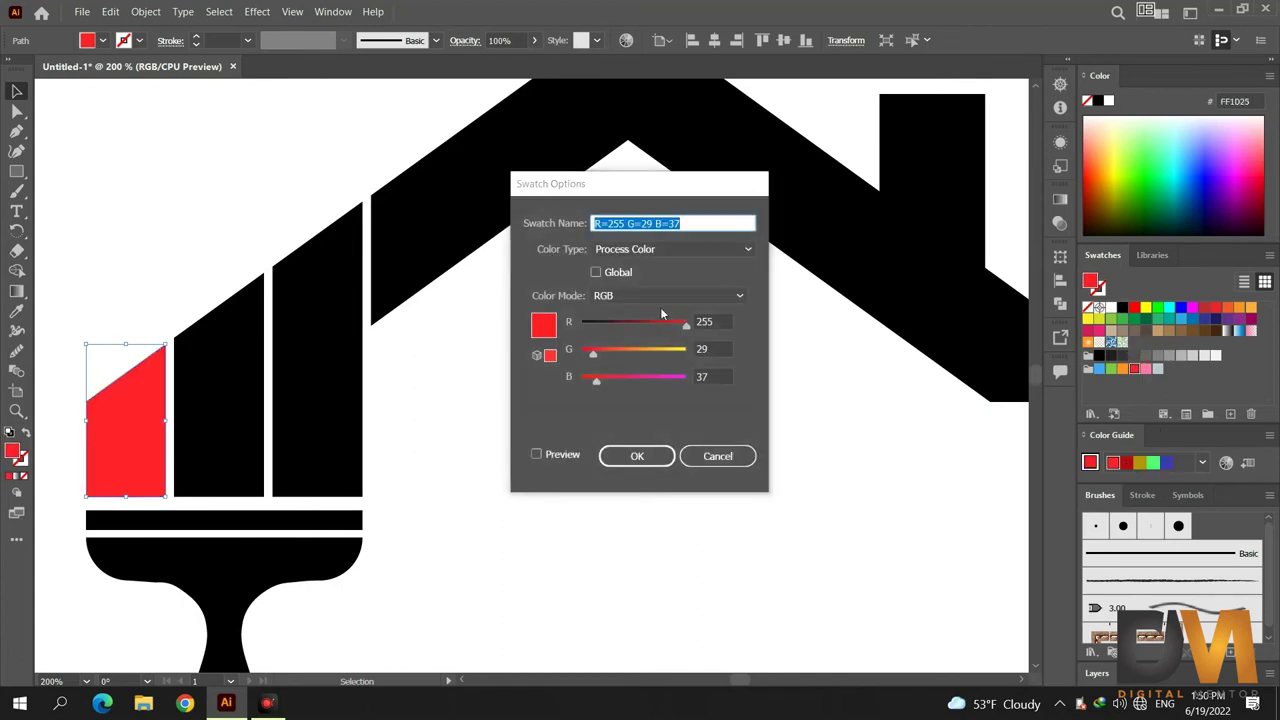
pyautogui.moveTo(684, 325); pyautogui.dragTo(642, 328)
pyautogui.click(637, 456)
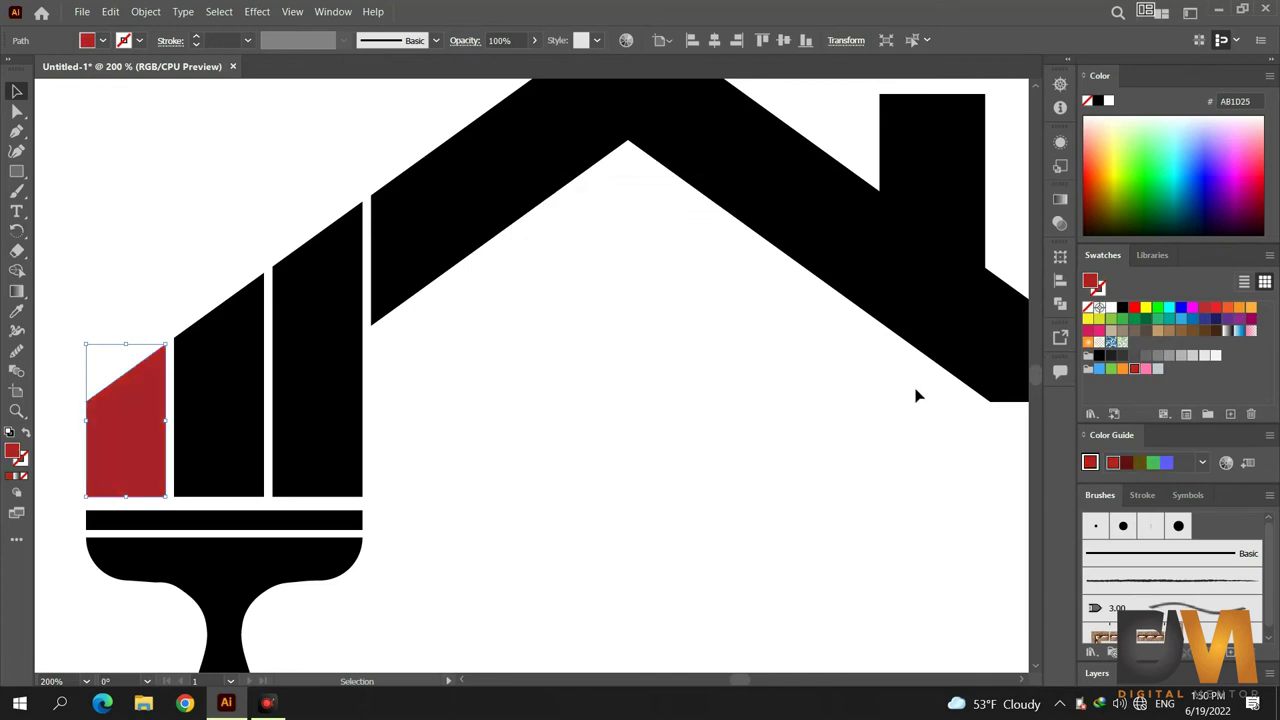
# - Fill the middle bristle orange and the right bristle blue
pyautogui.click(255, 384)
pyautogui.click(1243, 310)
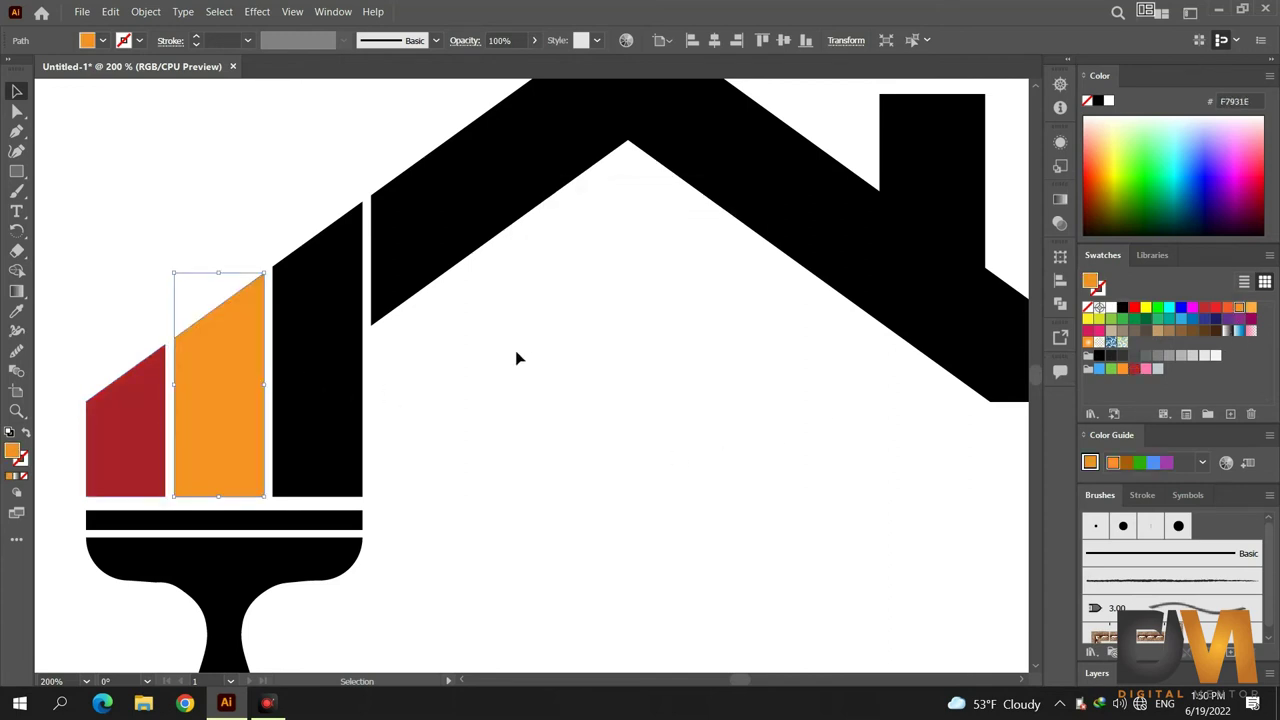
pyautogui.click(352, 352)
pyautogui.click(1192, 318)
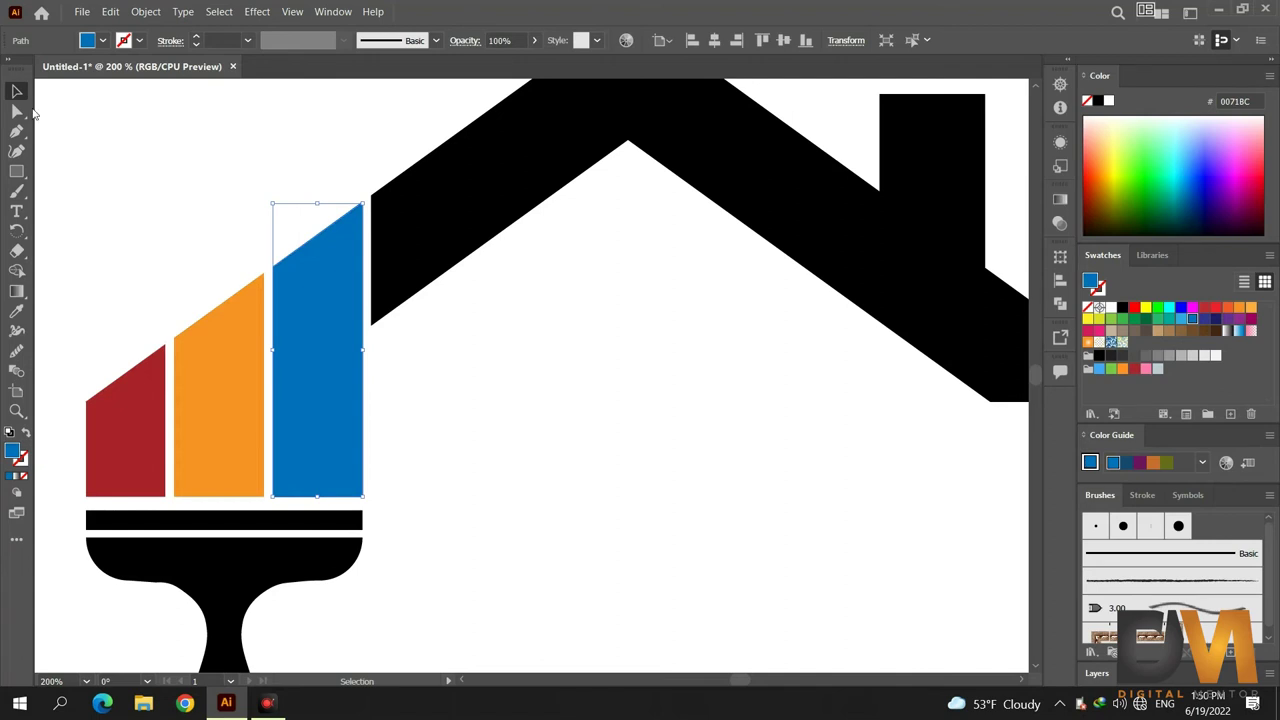
pyautogui.keyDown('alt'); pyautogui.scroll(-1, 532, 280); pyautogui.keyUp('alt')
pyautogui.click(532, 290)
# - Draw a blue window square under the roof and a thin yellow-green vertical bar across it
pyautogui.press('m')
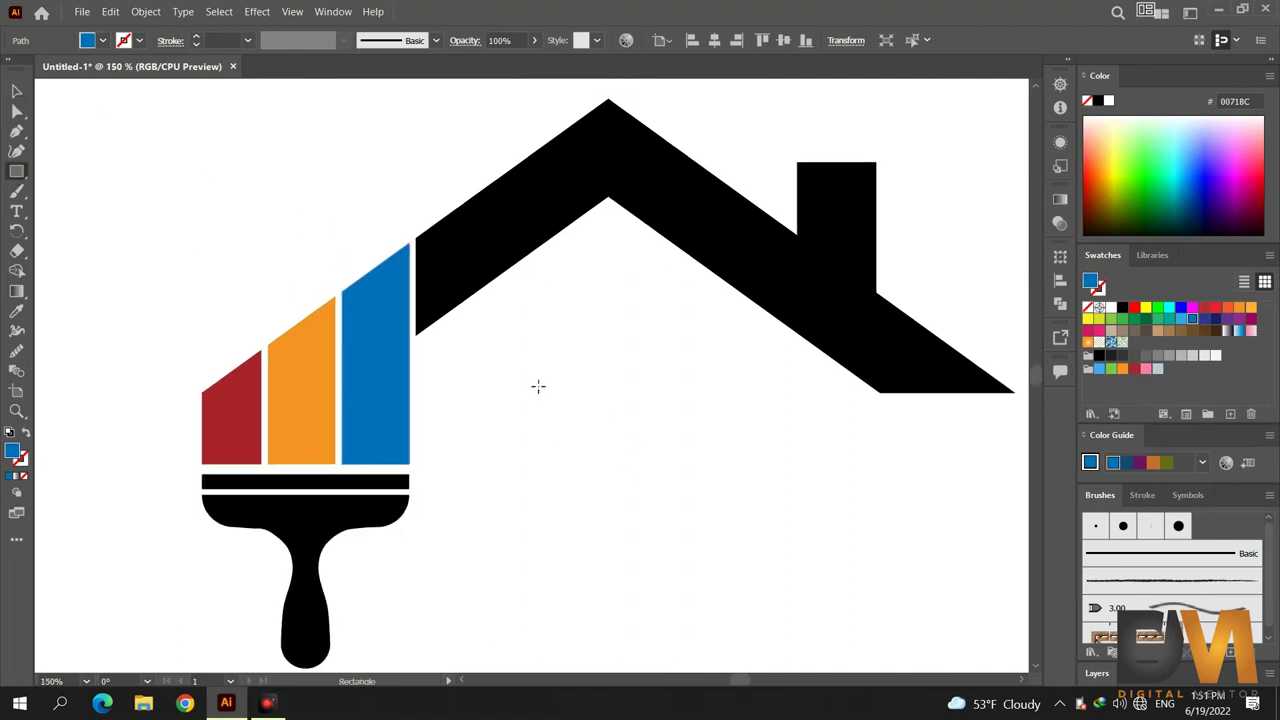
pyautogui.moveTo(514, 352); pyautogui.dragTo(668, 504)
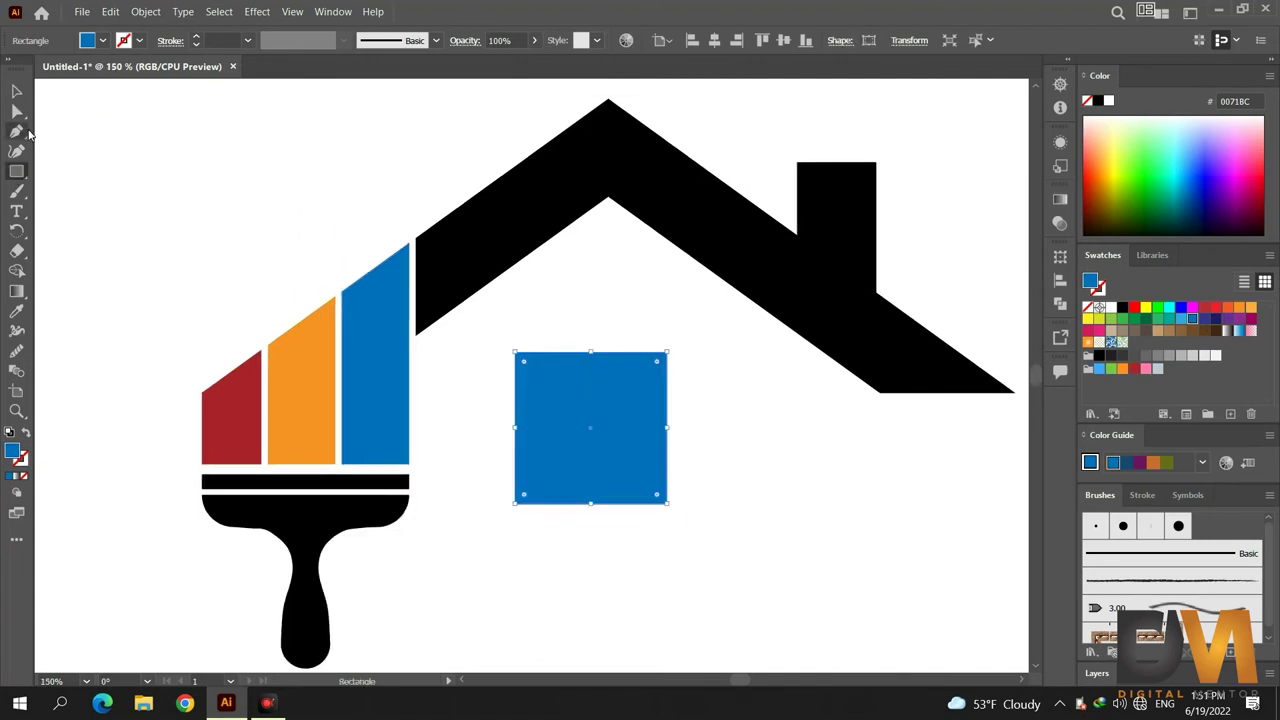
pyautogui.keyDown('ctrl'); pyautogui.click(475, 343); pyautogui.keyUp('ctrl')
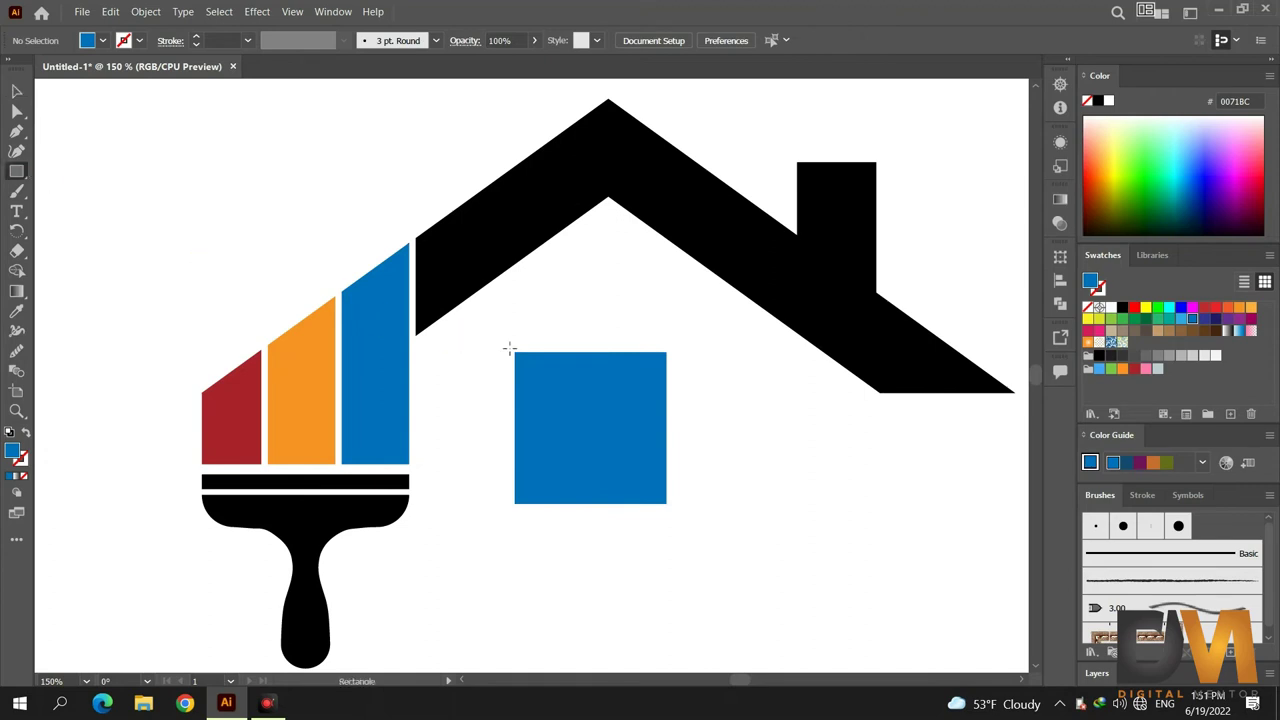
pyautogui.moveTo(579, 327); pyautogui.dragTo(588, 533)
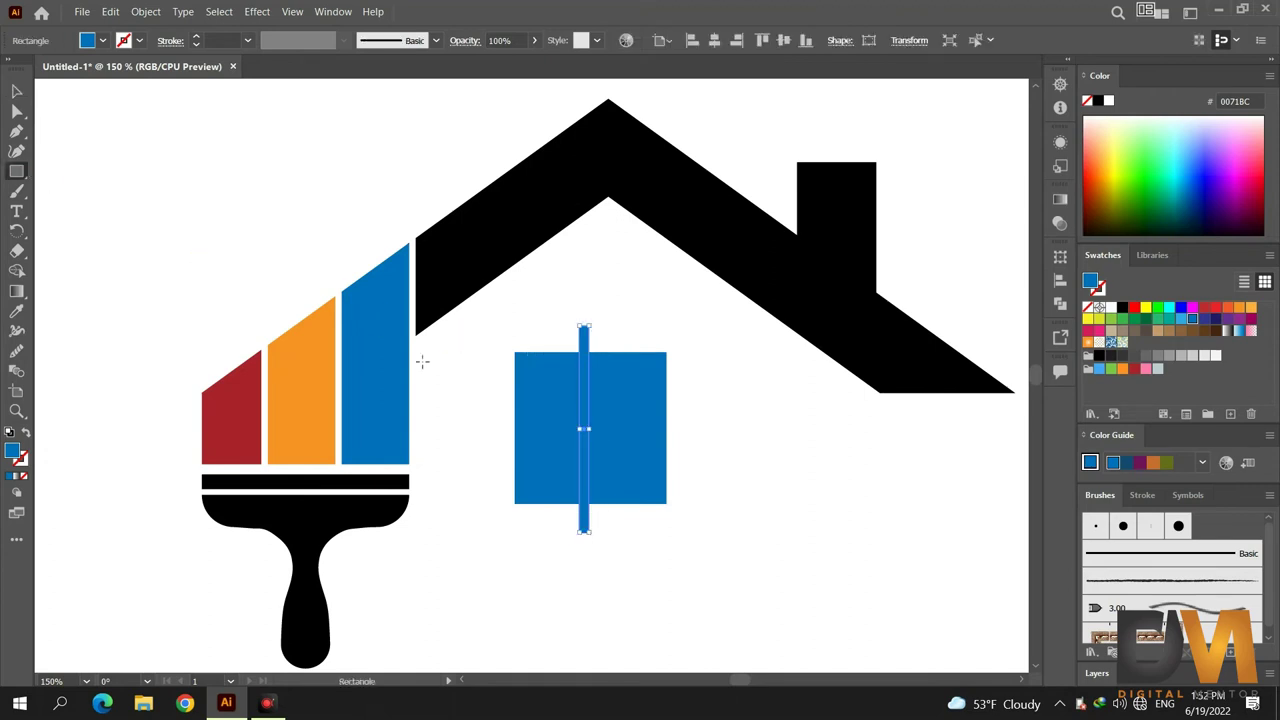
pyautogui.click(1102, 320)
pyautogui.click(16, 91)
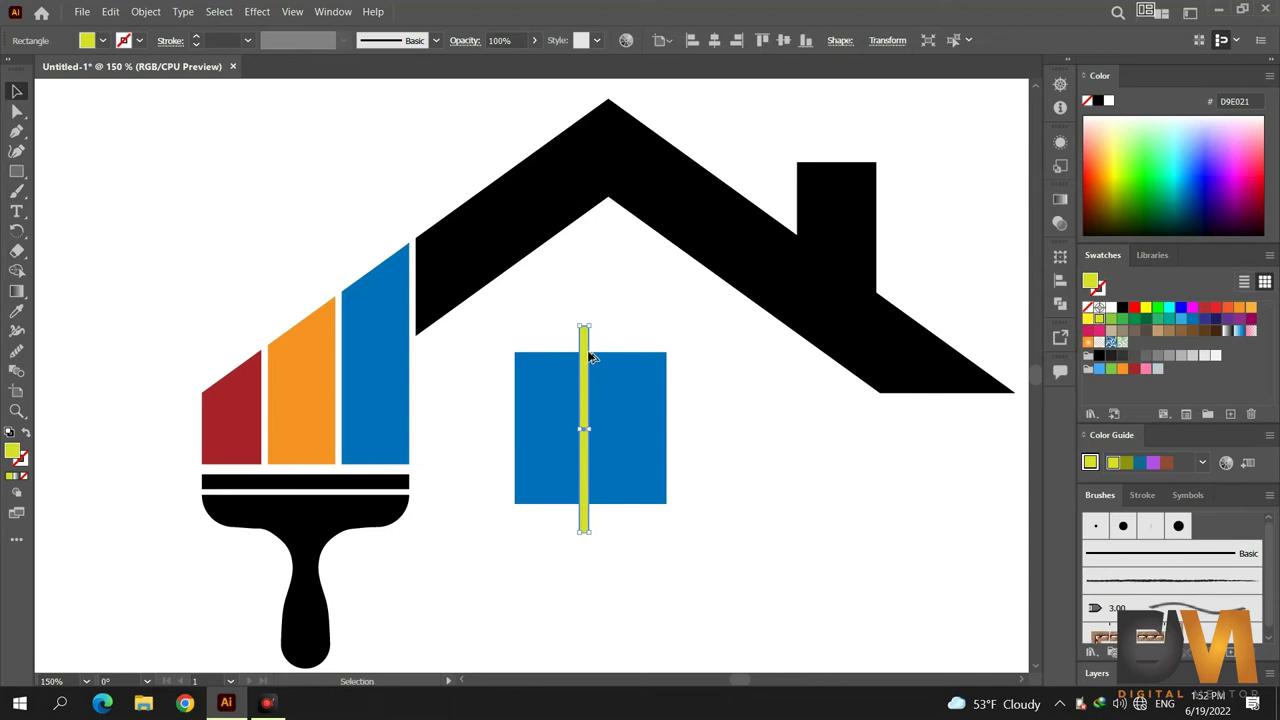
# - Duplicate the bar as a horizontal cross bar and centre both bars on the square
pyautogui.moveTo(590, 357)
pyautogui.mouseDown()
pyautogui.moveTo(737, 437)
pyautogui.moveTo(834, 517)
pyautogui.moveTo(647, 424)
pyautogui.mouseUp()
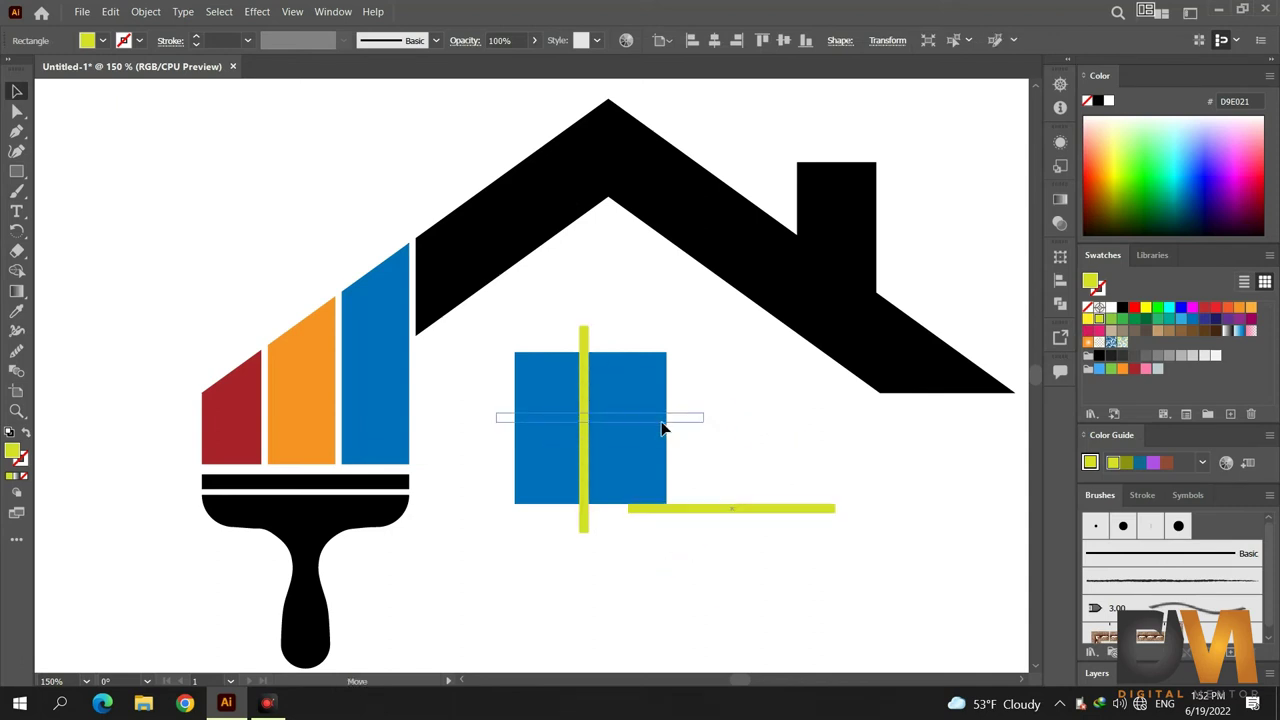
pyautogui.keyDown('shift'); pyautogui.click(553, 480); pyautogui.keyUp('shift')
pyautogui.click(1060, 258)
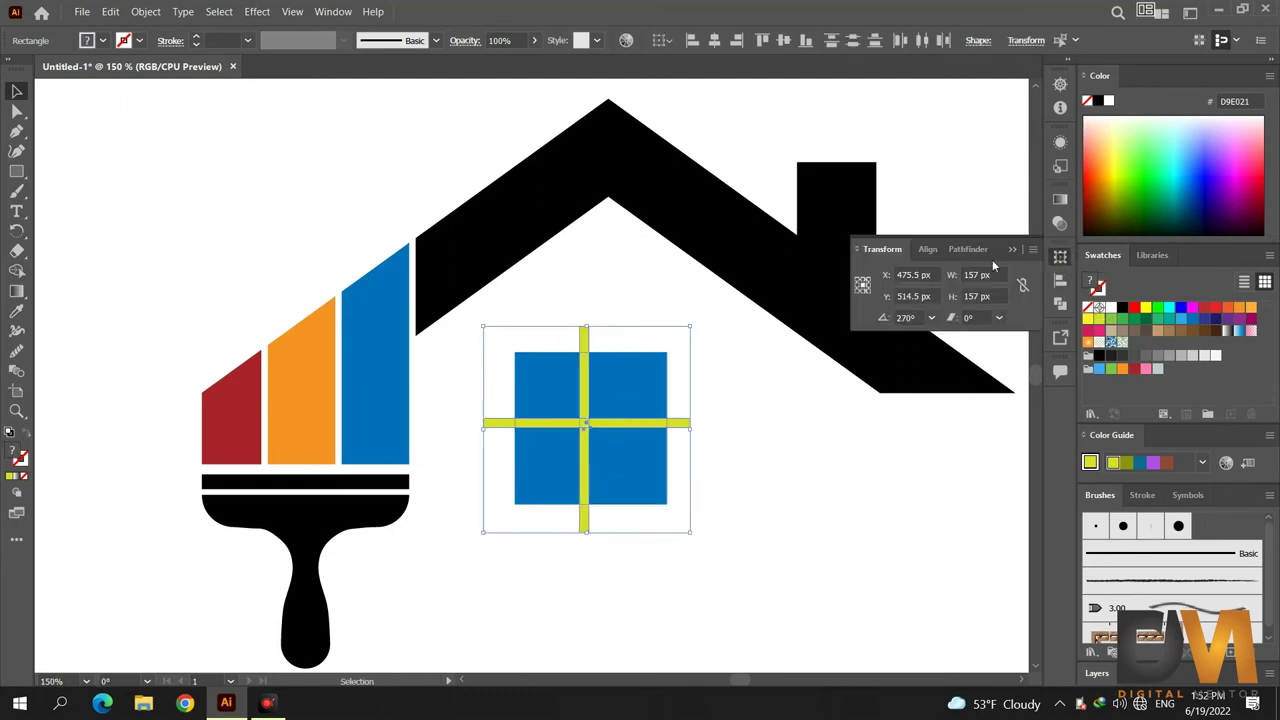
pyautogui.click(927, 250)
pyautogui.click(1002, 392)
pyautogui.click(997, 294)
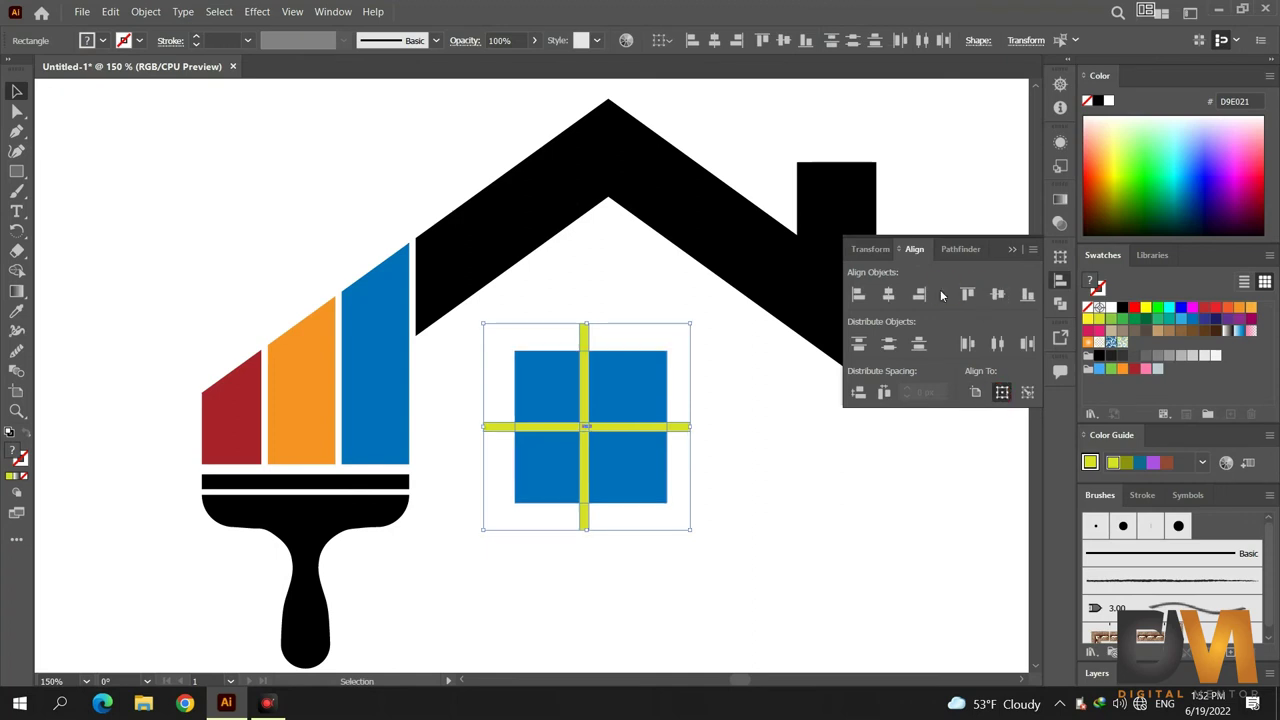
pyautogui.click(888, 294)
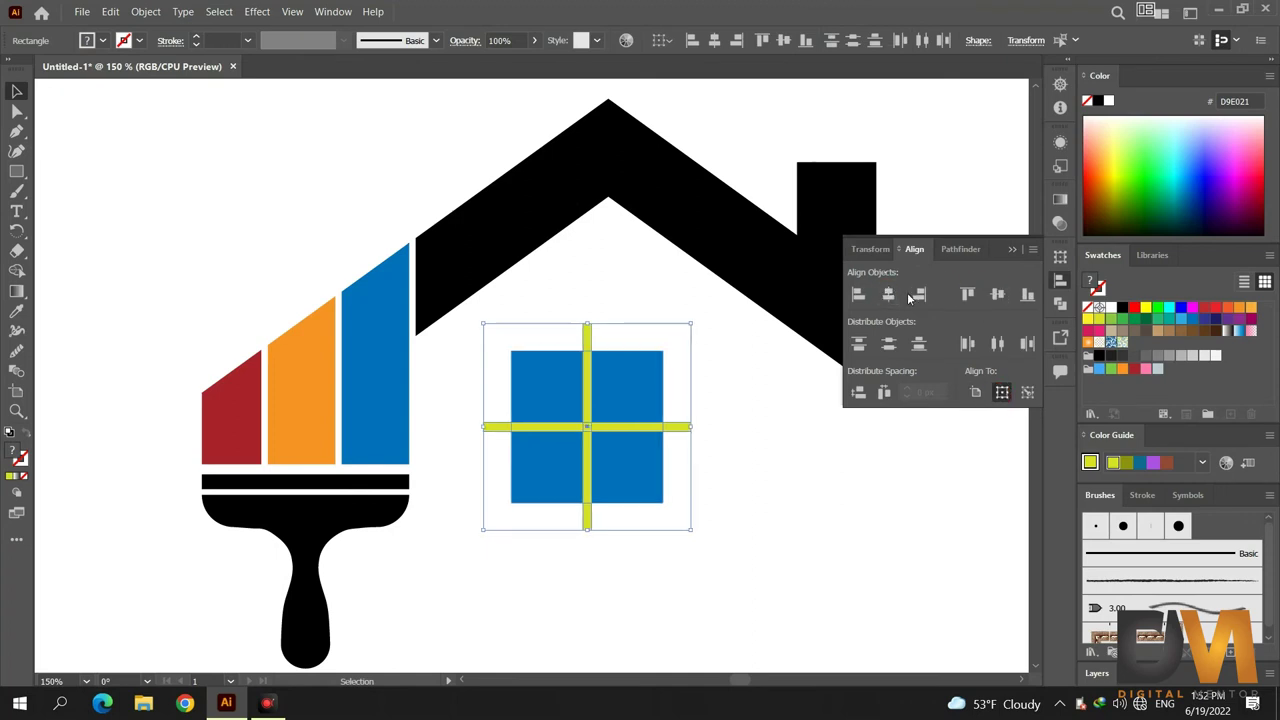
pyautogui.click(1010, 250)
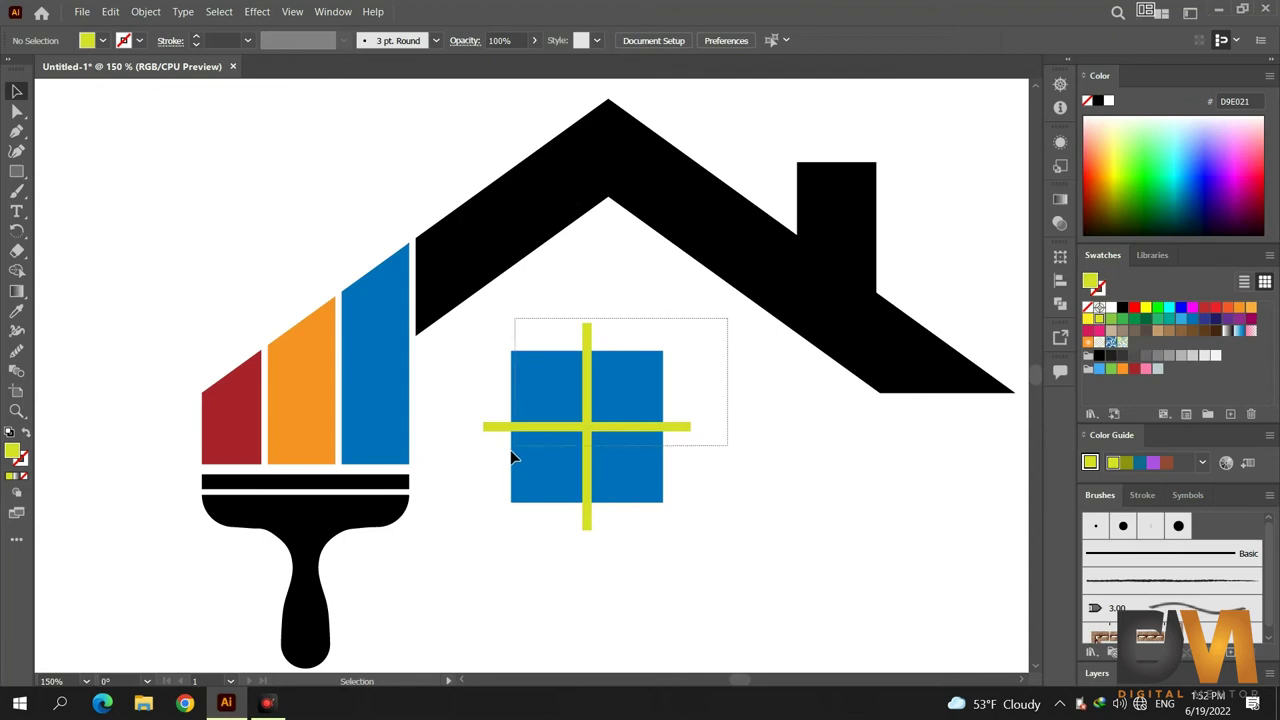
pyautogui.moveTo(515, 447); pyautogui.dragTo(517, 465)
# - Delete both yellow bars with Shape Builder, leaving four blue panes
pyautogui.keyDown('alt'); pyautogui.scroll(1, 518, 470); pyautogui.keyUp('alt')
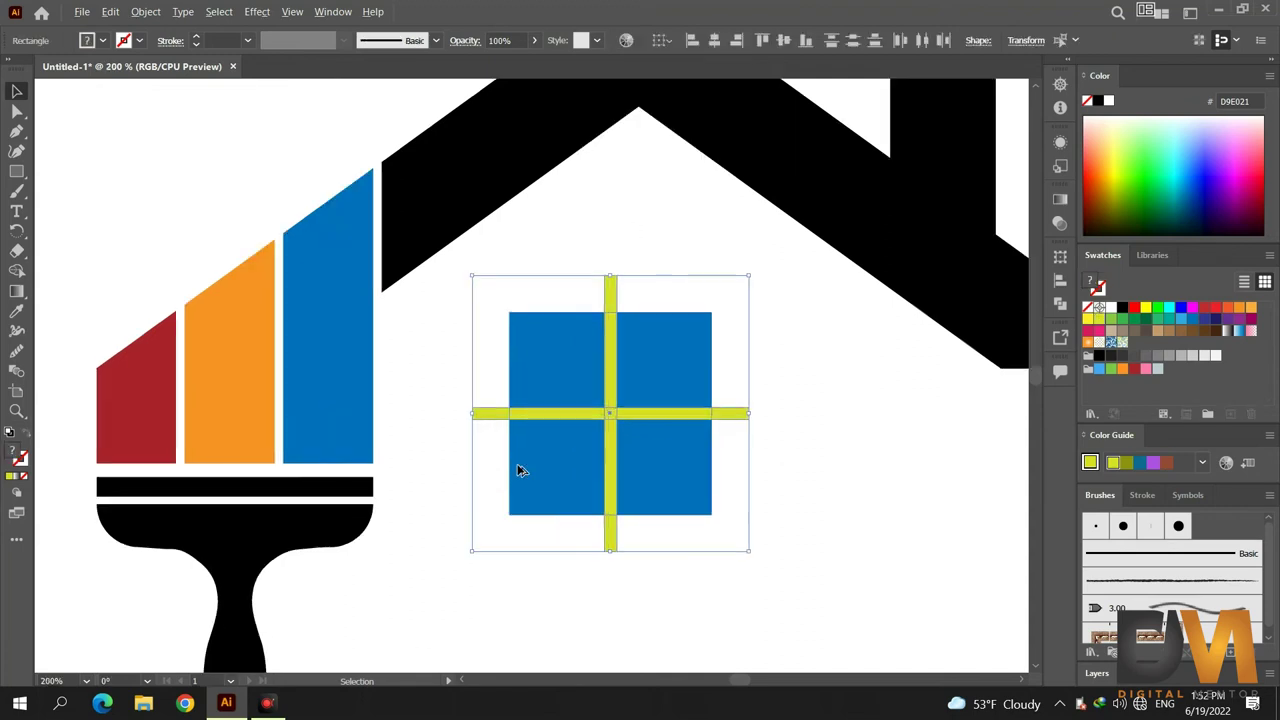
pyautogui.click(17, 270)
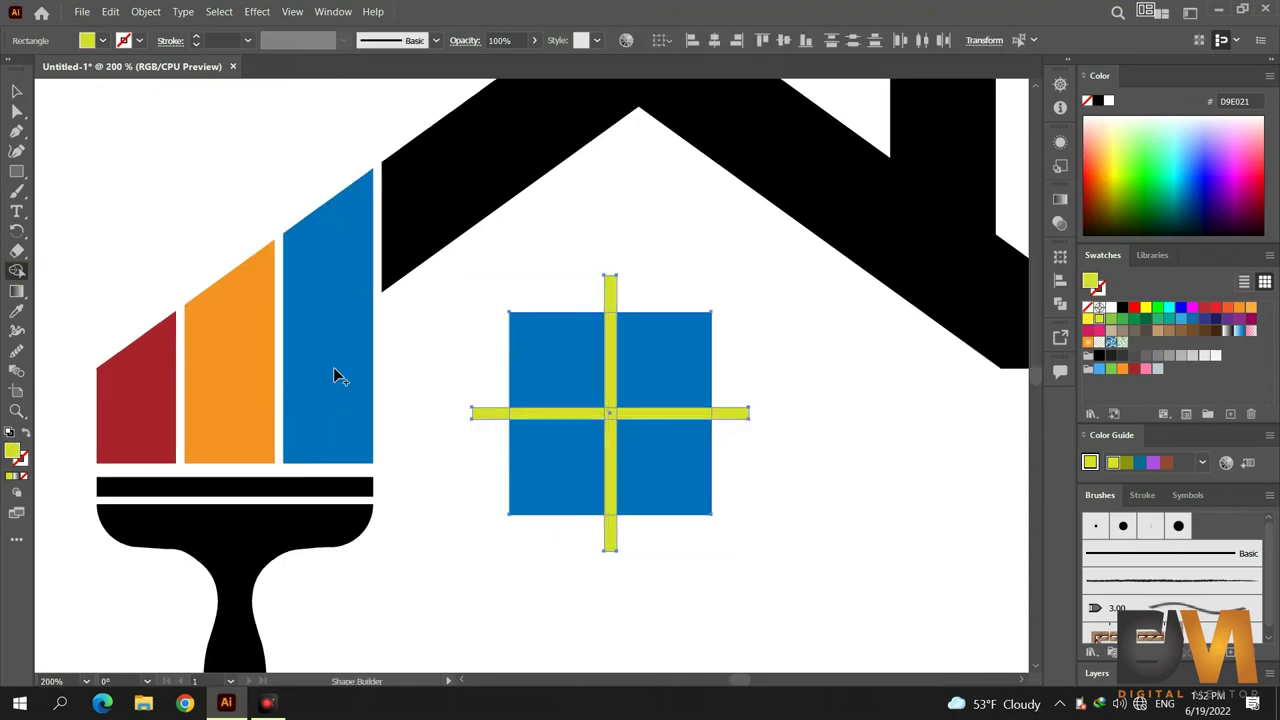
pyautogui.moveTo(480, 413); pyautogui.dragTo(644, 419)
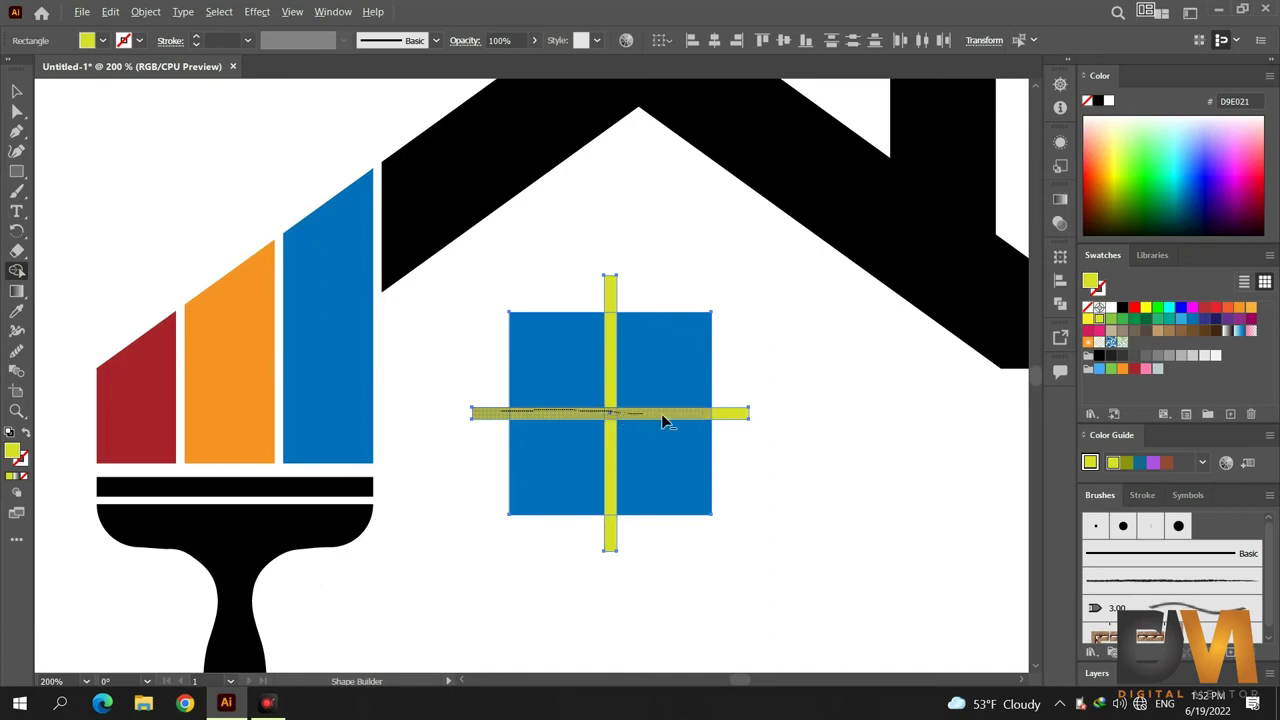
pyautogui.moveTo(612, 298); pyautogui.dragTo(612, 298)
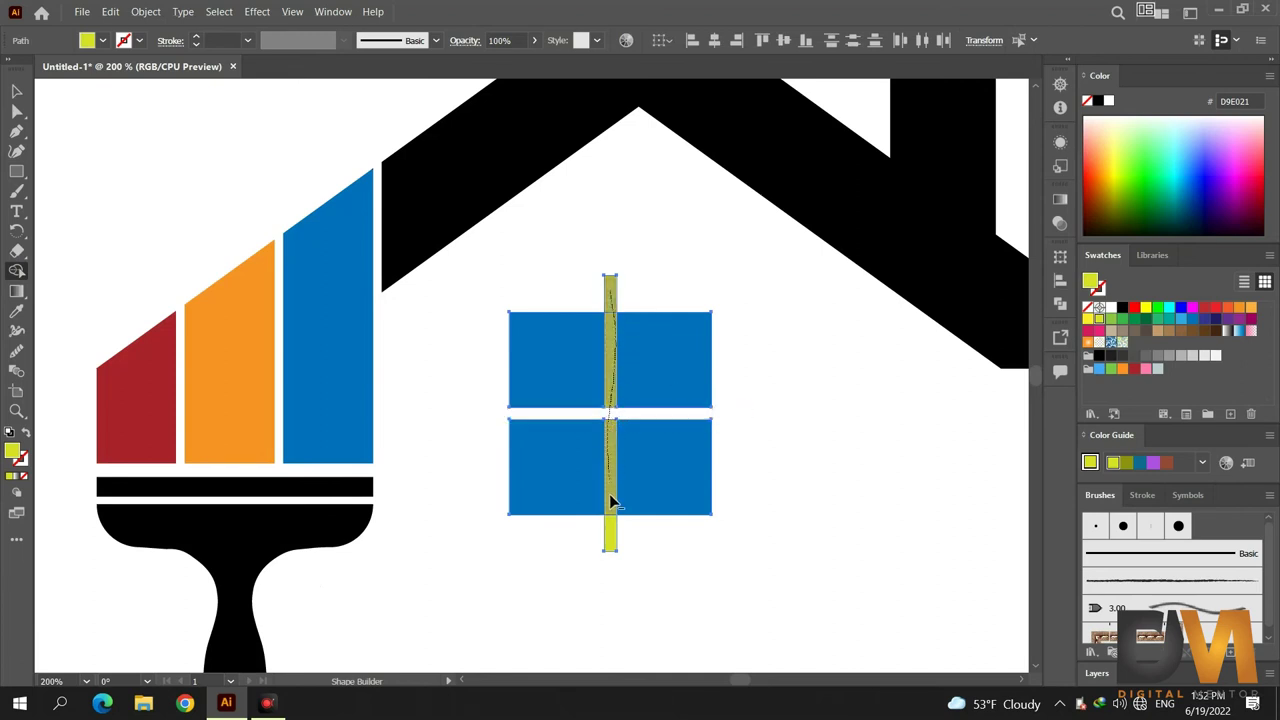
pyautogui.moveTo(611, 532); pyautogui.dragTo(611, 532)
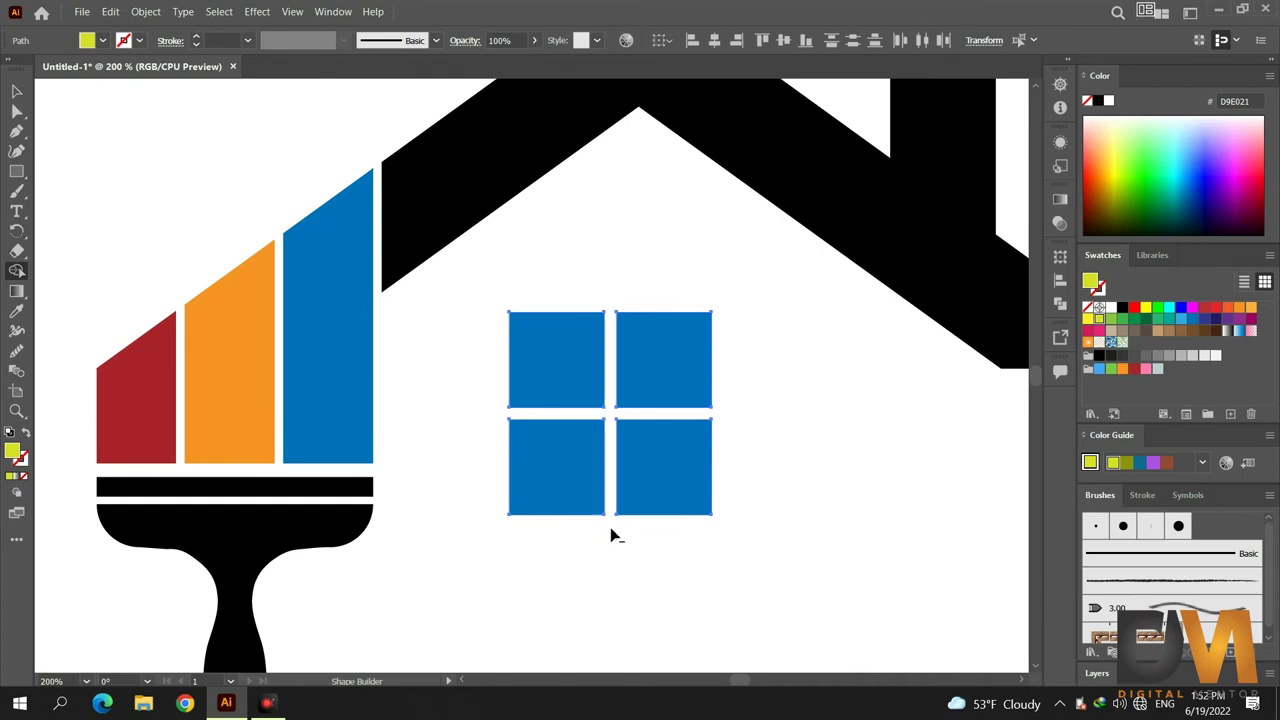
pyautogui.click(17, 91)
# - Move the four-pane window up and right and nudge it into place
pyautogui.moveTo(564, 411); pyautogui.dragTo(596, 317)
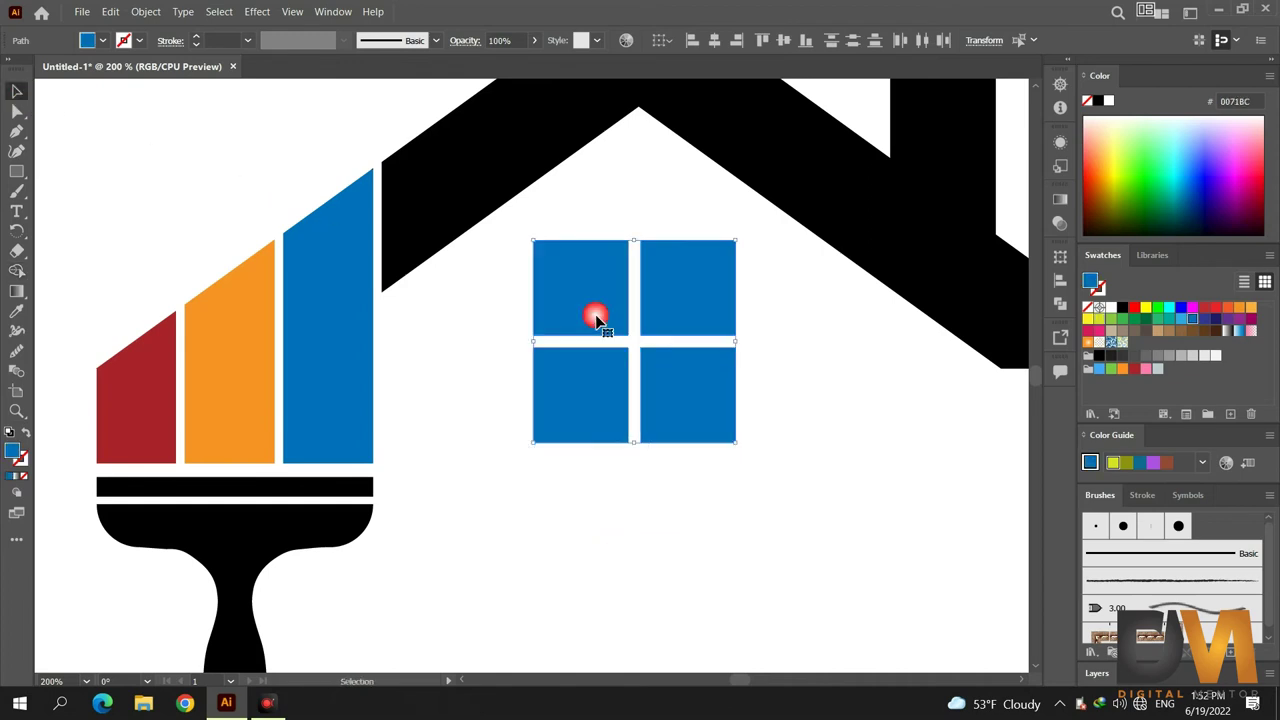
pyautogui.press('Right')
pyautogui.press('Right')
pyautogui.press('Up')
pyautogui.press('Up')
pyautogui.press('Down')
pyautogui.press('Down')
pyautogui.press('Down')
pyautogui.press('Down')
pyautogui.click(758, 381)
# - Group all the logo pieces and scale the group down toward the upper left
pyautogui.scroll(-2, 758, 381)
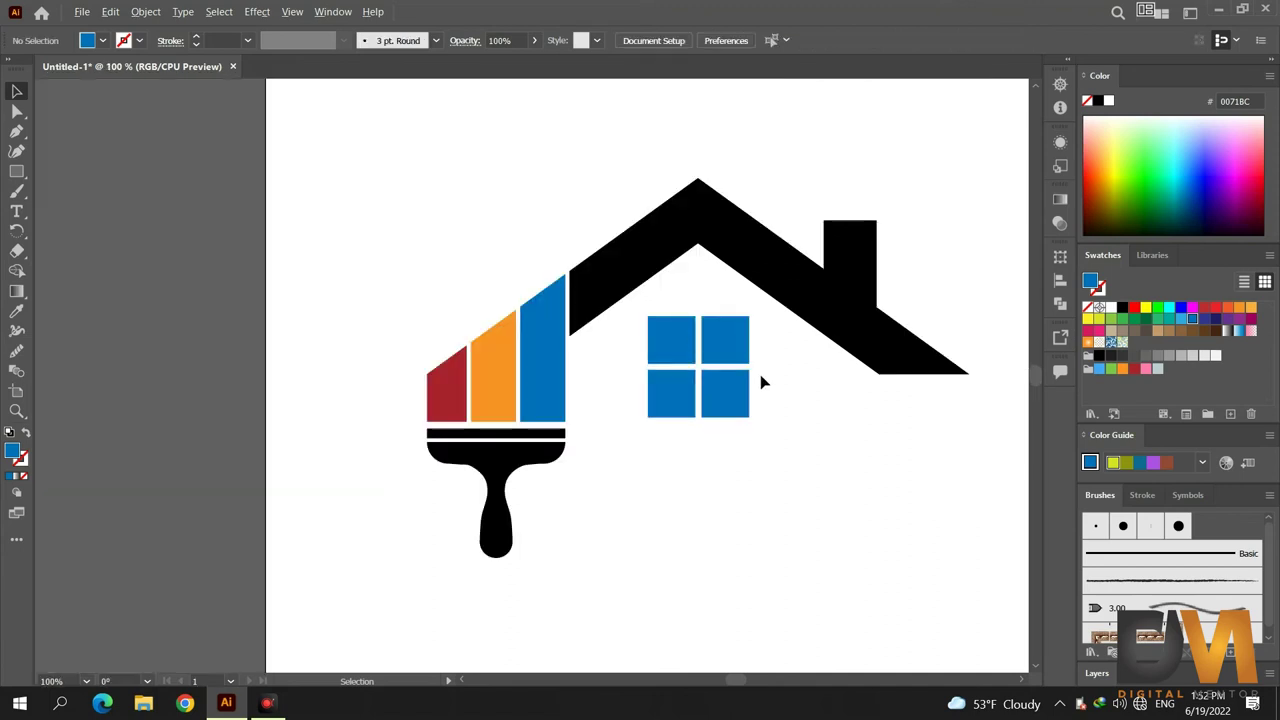
pyautogui.moveTo(733, 684); pyautogui.dragTo(745, 684)
pyautogui.hotkey('ctrl', 'a')
pyautogui.rightClick(295, 136)
pyautogui.click(361, 220)
pyautogui.hotkey('ctrl', '-')
pyautogui.moveTo(614, 228); pyautogui.dragTo(503, 330)
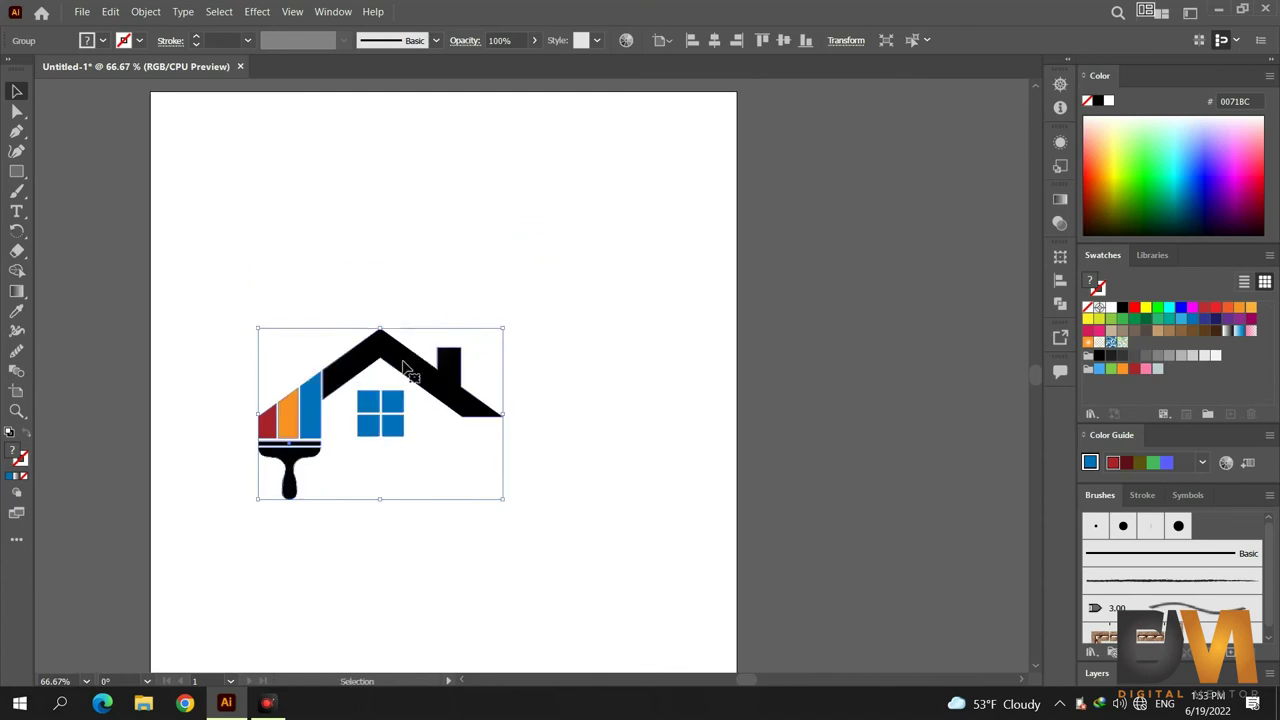
pyautogui.moveTo(366, 350); pyautogui.dragTo(297, 285)
pyautogui.hotkey('ctrl', 'shift', 'a')
# - Add PRIME in Ethnocentric 120 pt and place it under the house beside the brush handle
pyautogui.press('t')
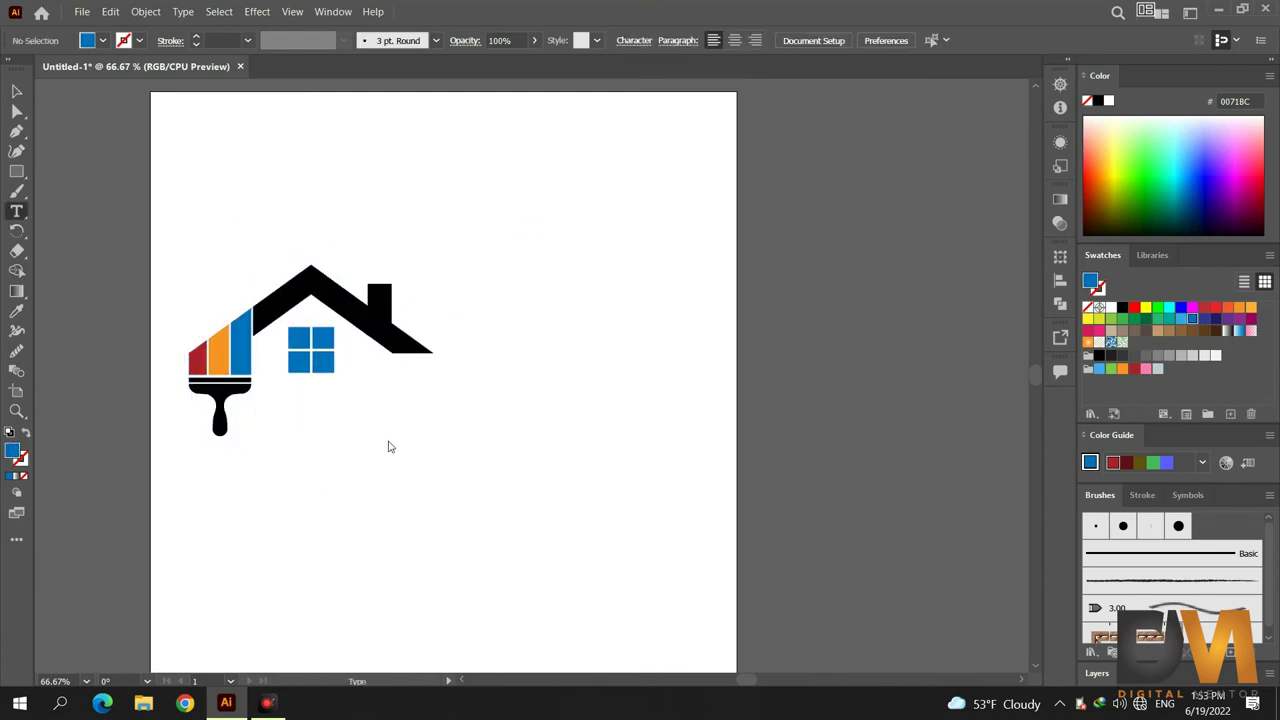
pyautogui.click(380, 435)
pyautogui.write('PRIME')
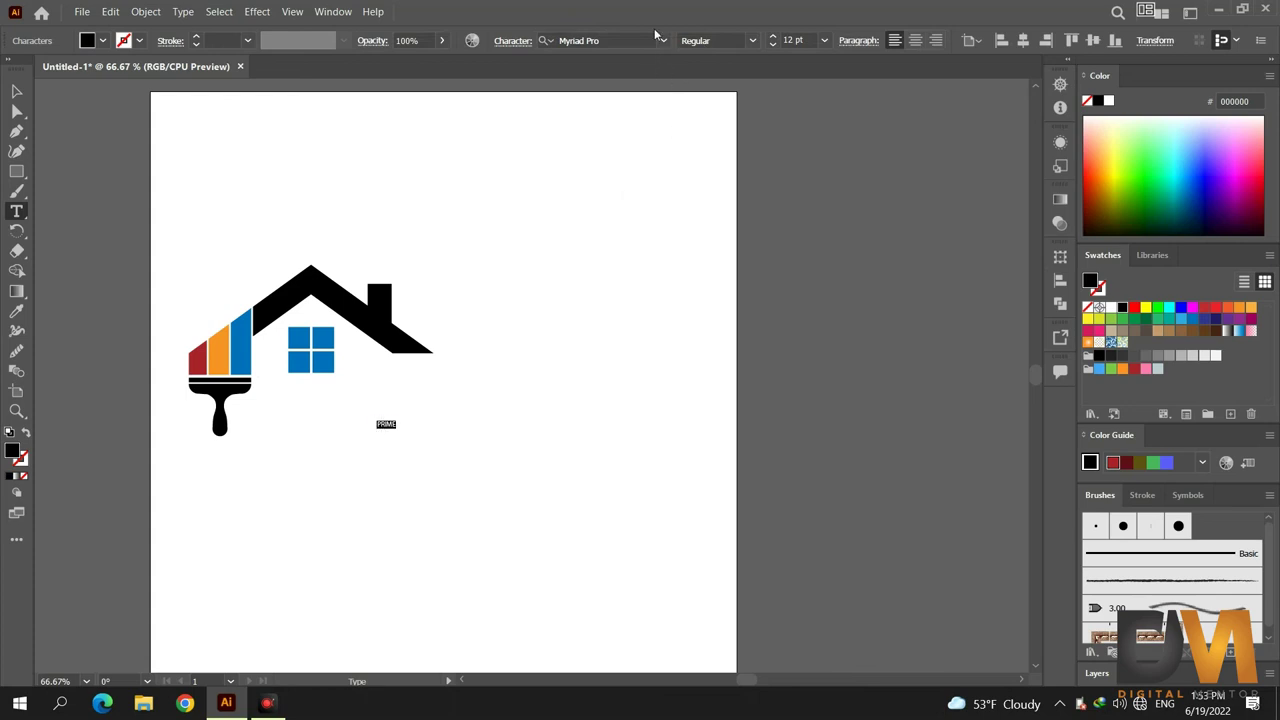
pyautogui.click(662, 40)
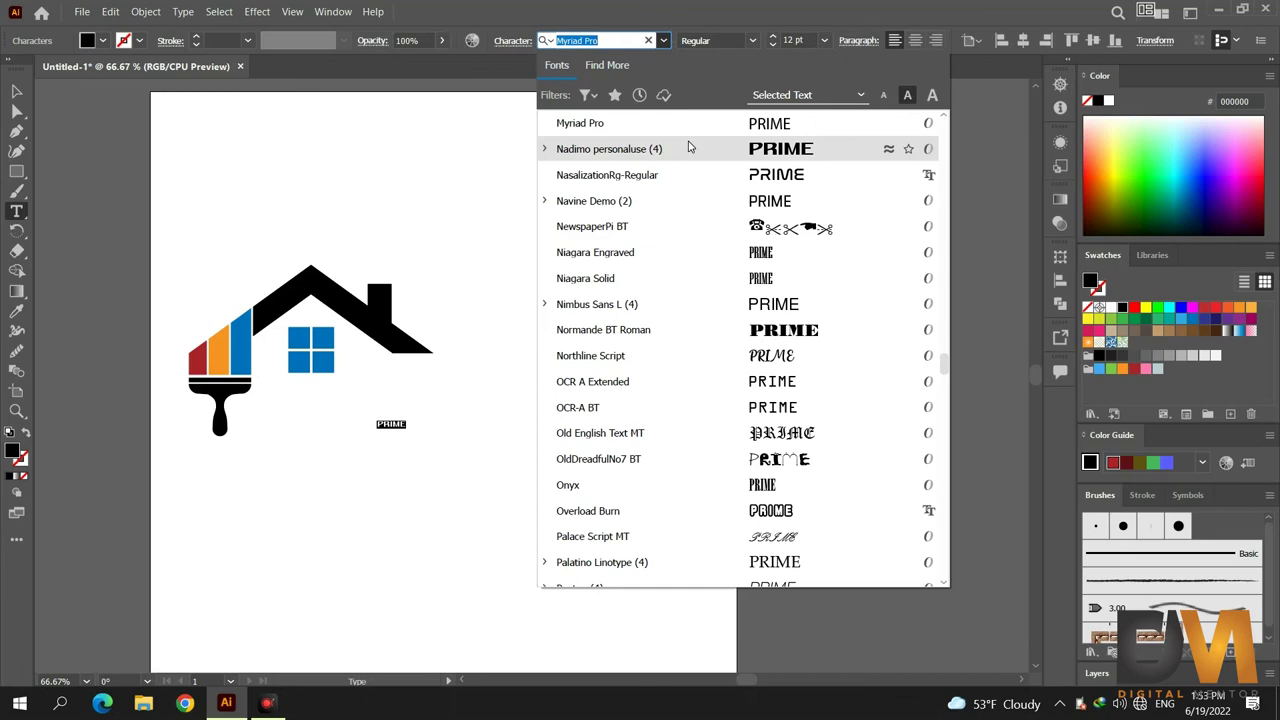
pyautogui.scroll(3, 688, 147)
pyautogui.scroll(3, 688, 147)
pyautogui.scroll(1, 857, 263)
pyautogui.scroll(3, 950, 341)
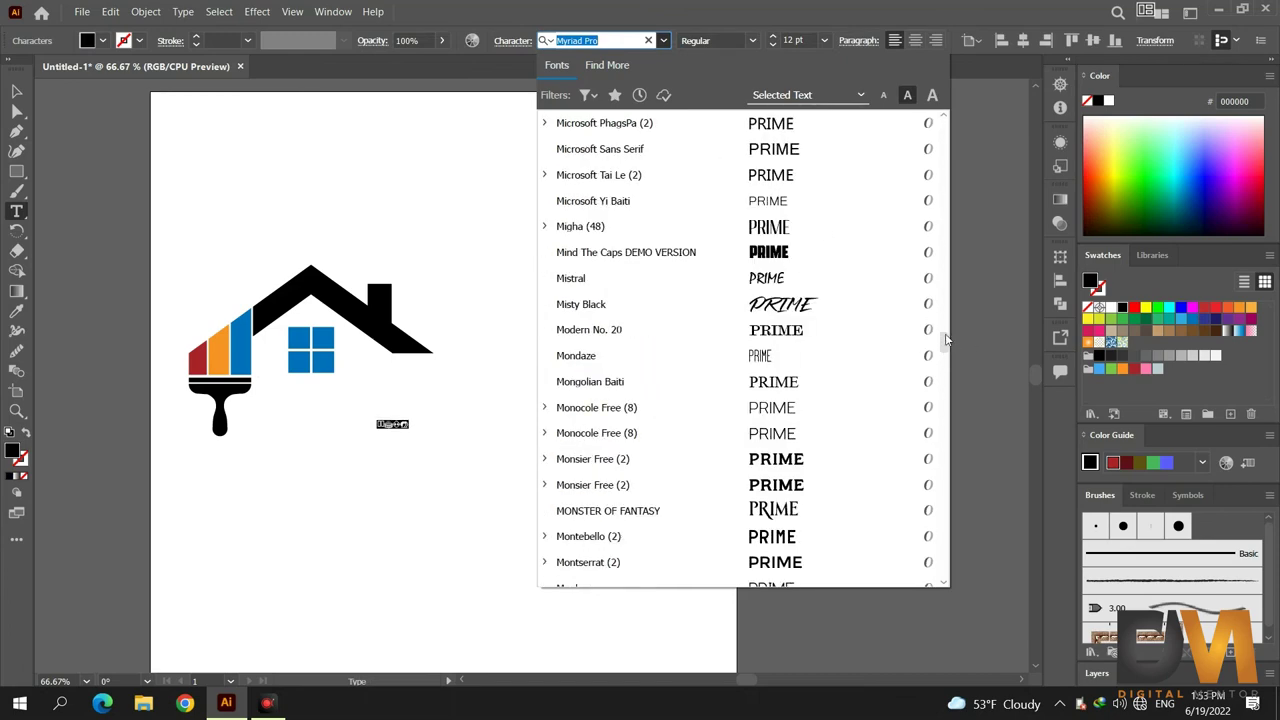
pyautogui.scroll(15, 947, 248)
pyautogui.scroll(10, 940, 200)
pyautogui.click(830, 110)
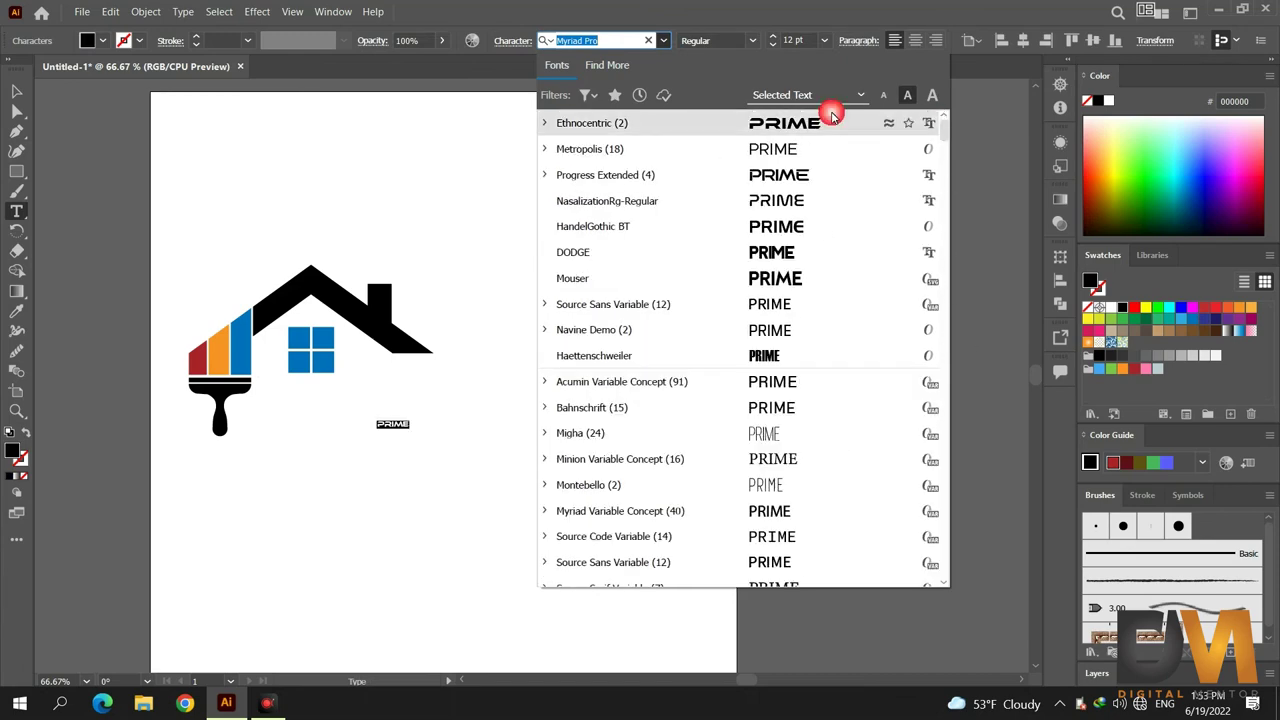
pyautogui.click(800, 40)
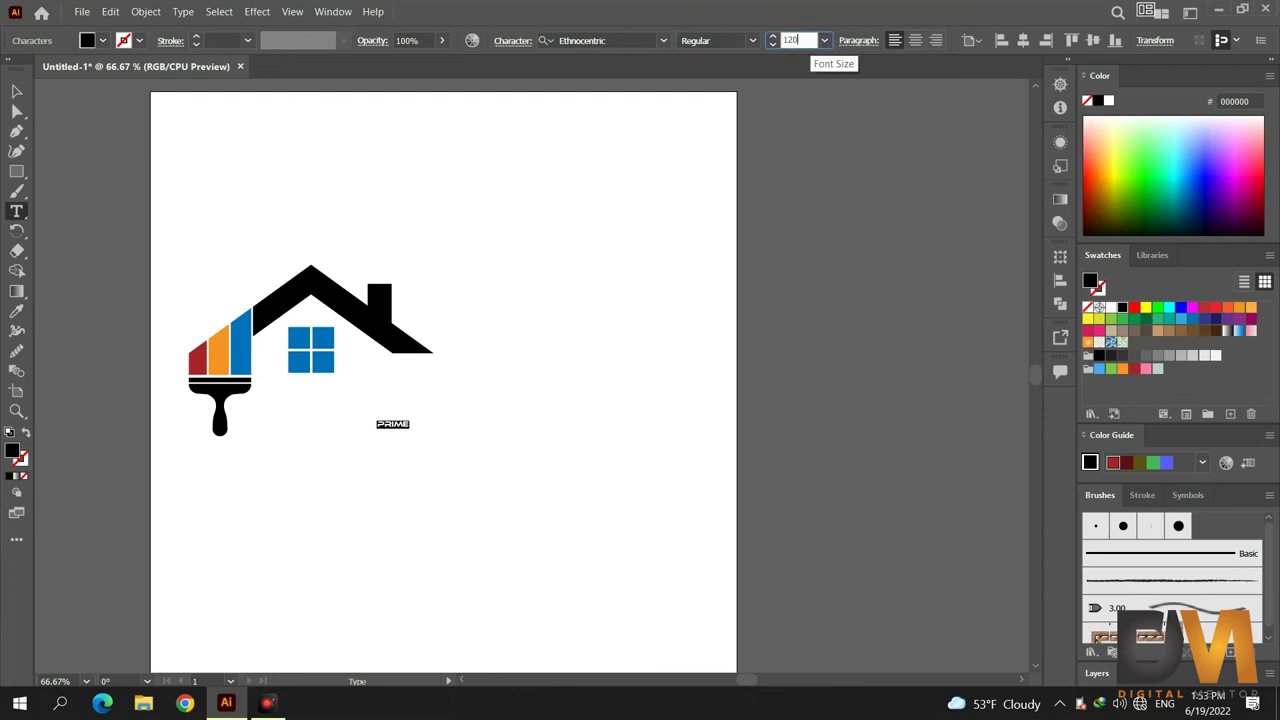
pyautogui.write('0')
pyautogui.press('Return')
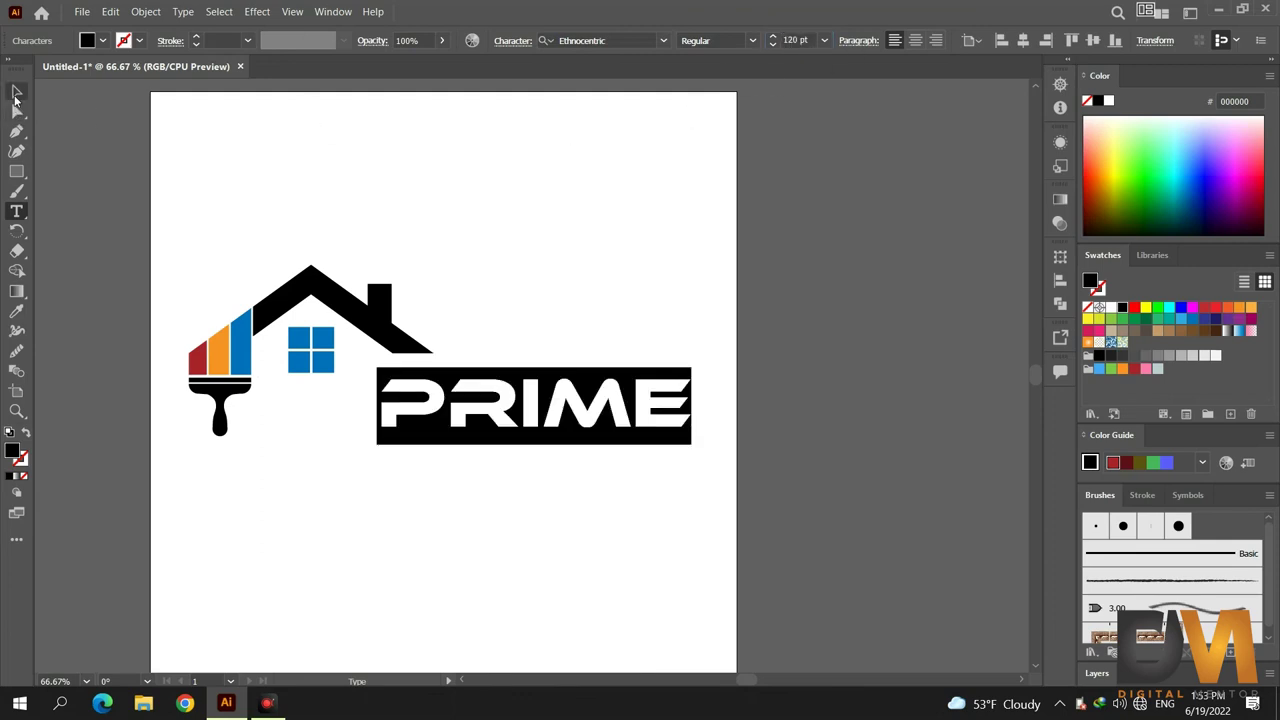
pyautogui.click(16, 91)
pyautogui.moveTo(438, 403); pyautogui.dragTo(320, 407)
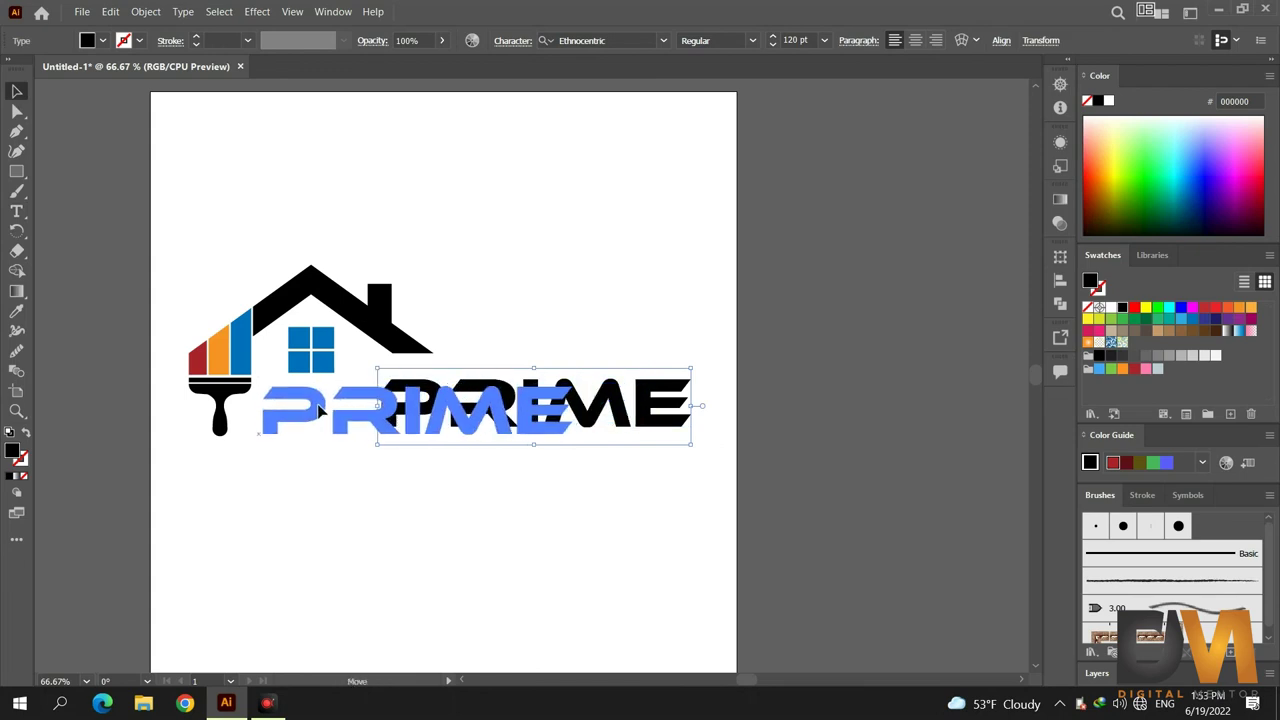
# - Type PAINT SERVICES below PRIME in Metropolis Extra Bold at 30 pt
pyautogui.press('t')
pyautogui.click(286, 466)
pyautogui.write('PAINT SERVICES')
pyautogui.hotkey('ctrl', 'a')
pyautogui.click(665, 42)
pyautogui.click(546, 148)
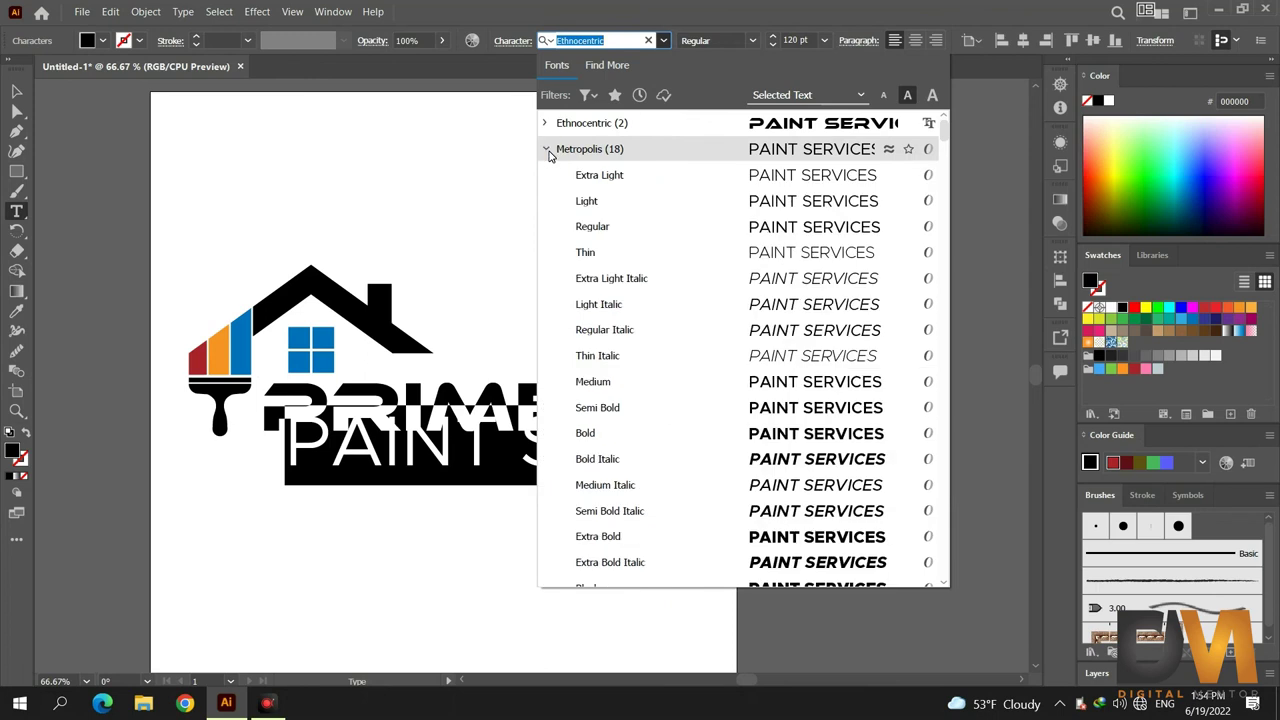
pyautogui.click(618, 535)
pyautogui.click(823, 40)
pyautogui.click(840, 250)
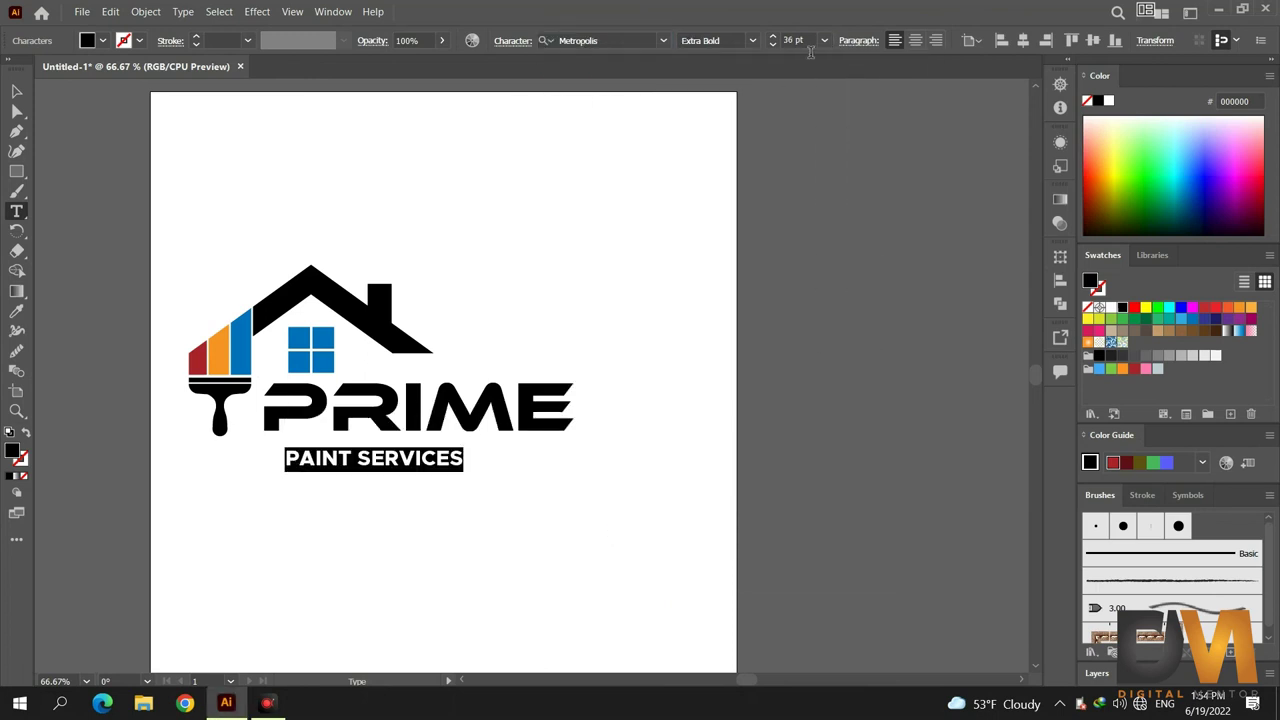
# - Set PAINT SERVICES tracking to 500, move it under PRIME, and raise it to 32 pt
pyautogui.click(516, 48)
pyautogui.click(491, 136)
pyautogui.write('500')
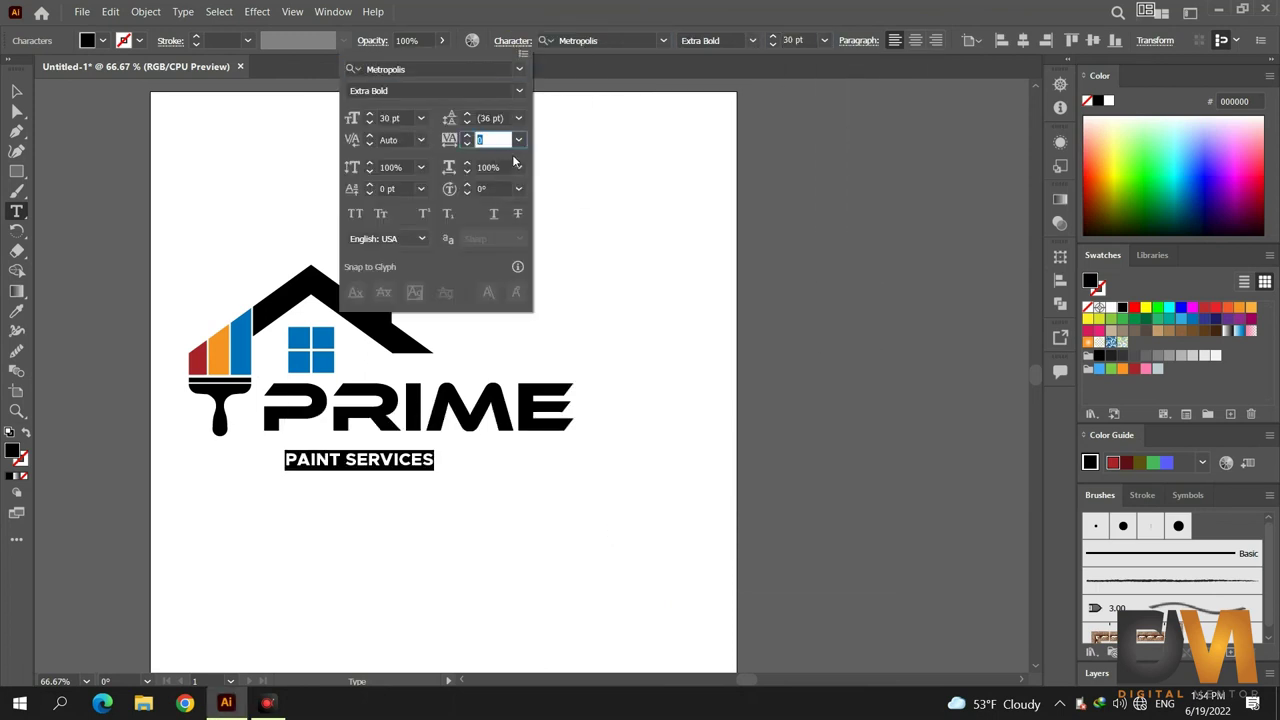
pyautogui.press('Return')
pyautogui.press('Escape')
pyautogui.moveTo(425, 470); pyautogui.dragTo(410, 447)
pyautogui.doubleClick(410, 447)
pyautogui.hotkey('ctrl', 'a')
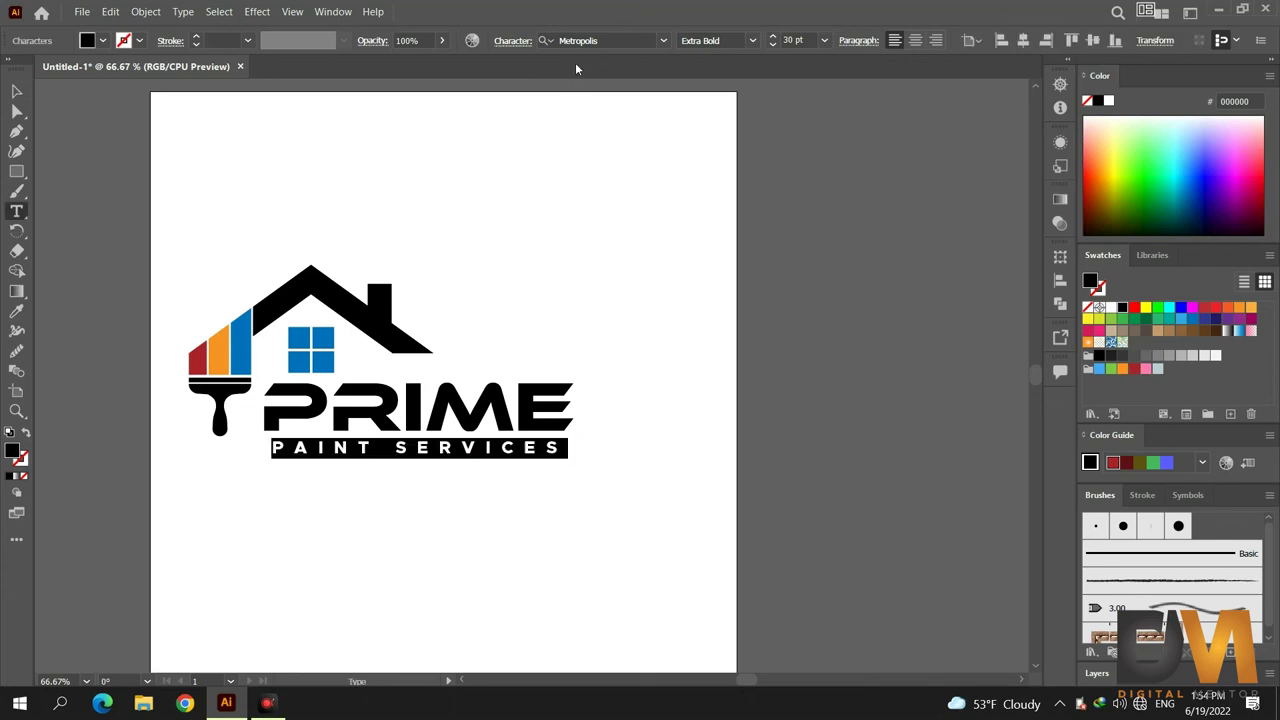
pyautogui.click(772, 36)
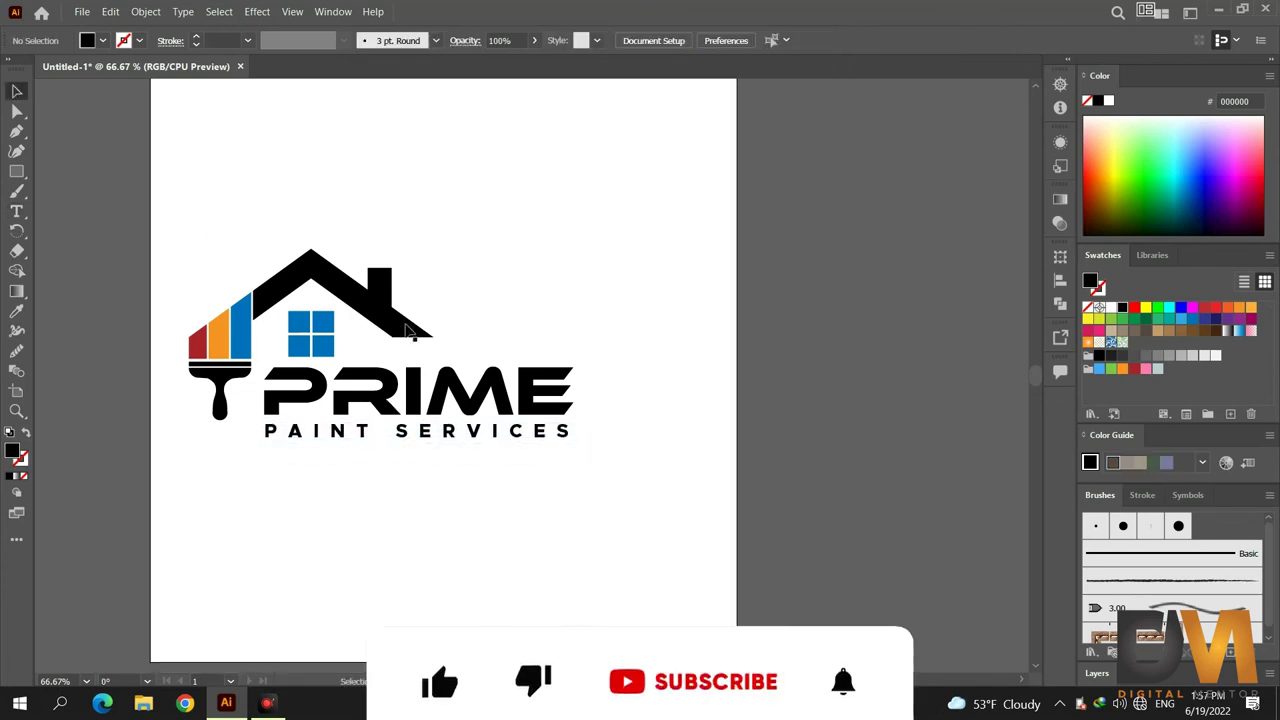
# - Recolour the roof dark grey, the window orange, PRIME blue and PAINT SERVICES red
pyautogui.click(408, 331)
pyautogui.click(1134, 356)
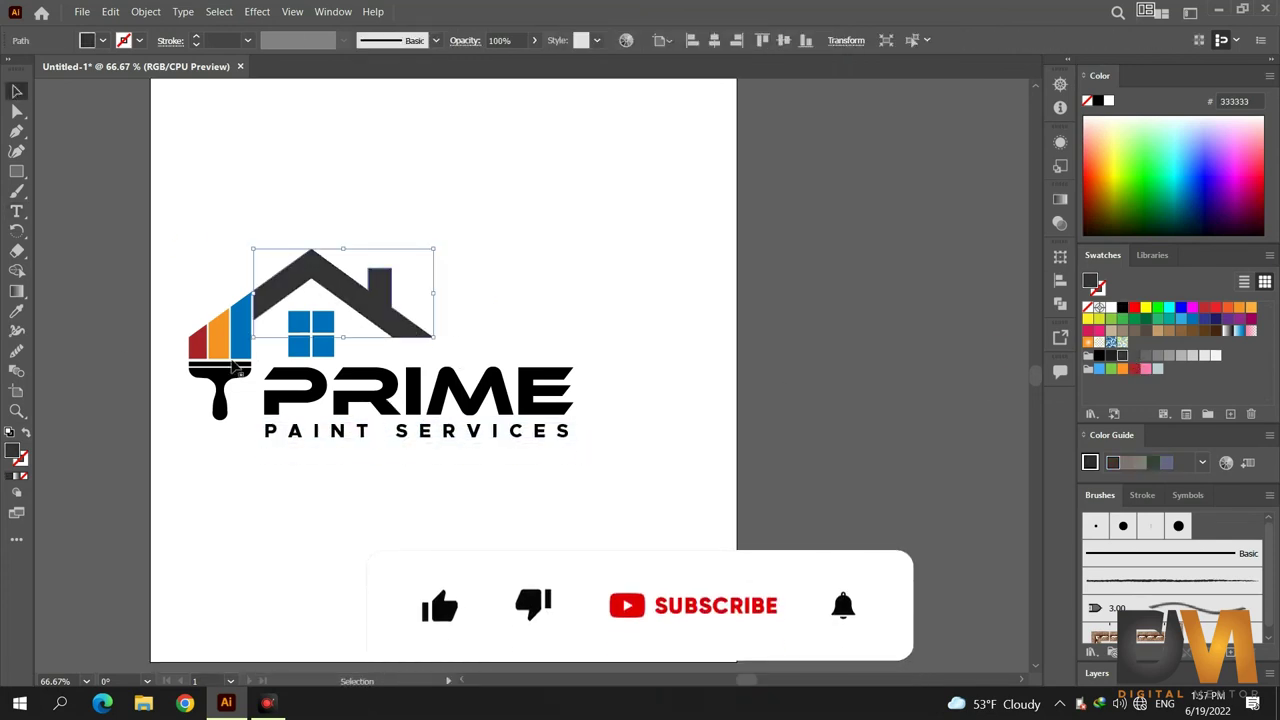
pyautogui.click(238, 372)
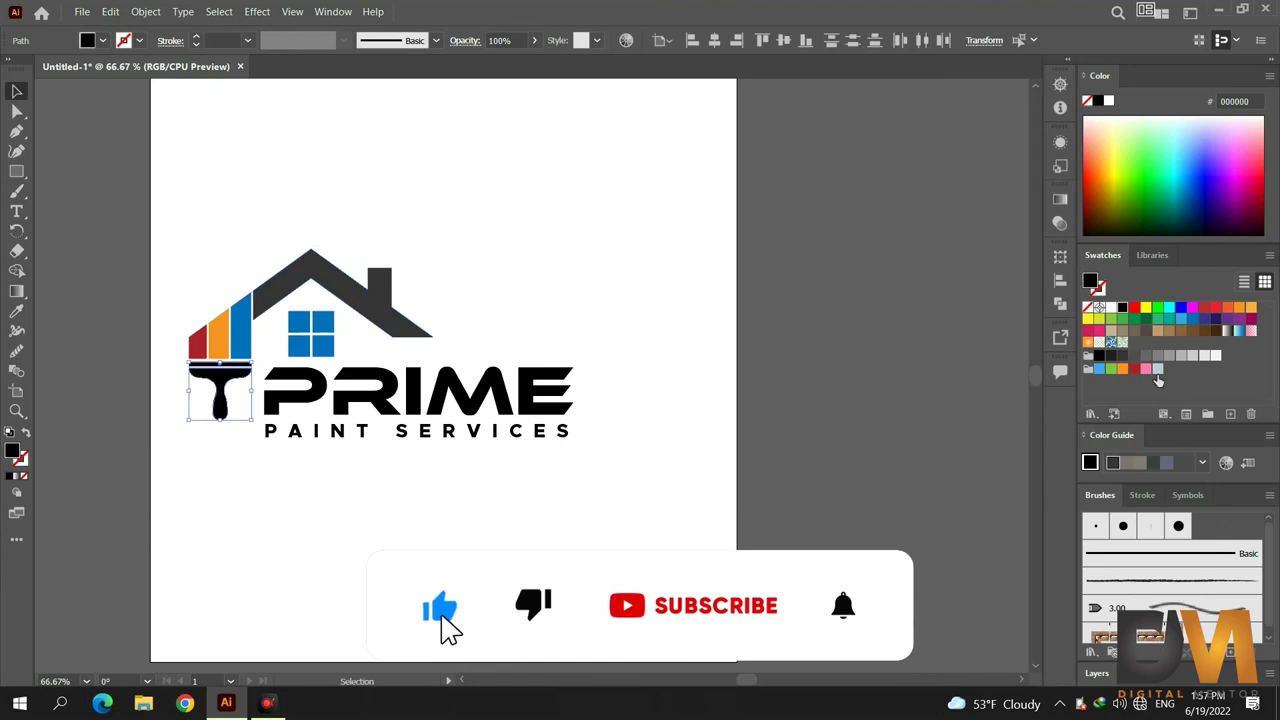
pyautogui.click(312, 334)
pyautogui.click(1124, 318)
pyautogui.click(420, 392)
pyautogui.click(1098, 368)
pyautogui.click(500, 434)
pyautogui.click(1134, 369)
# - Group the whole logo, scale it up, and centre it on the artboard
pyautogui.hotkey('ctrl', 'a')
pyautogui.hotkey('ctrl', 'g')
pyautogui.moveTo(589, 251); pyautogui.dragTo(704, 186)
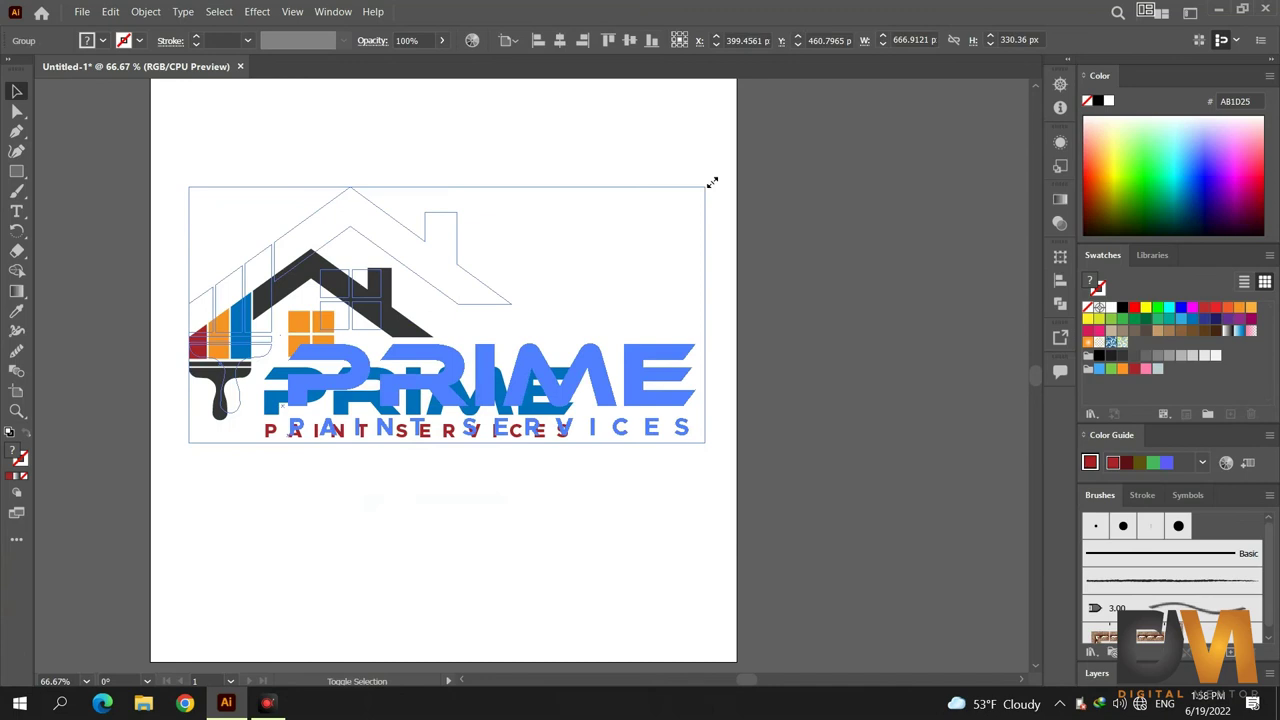
pyautogui.click(1060, 258)
pyautogui.click(997, 294)
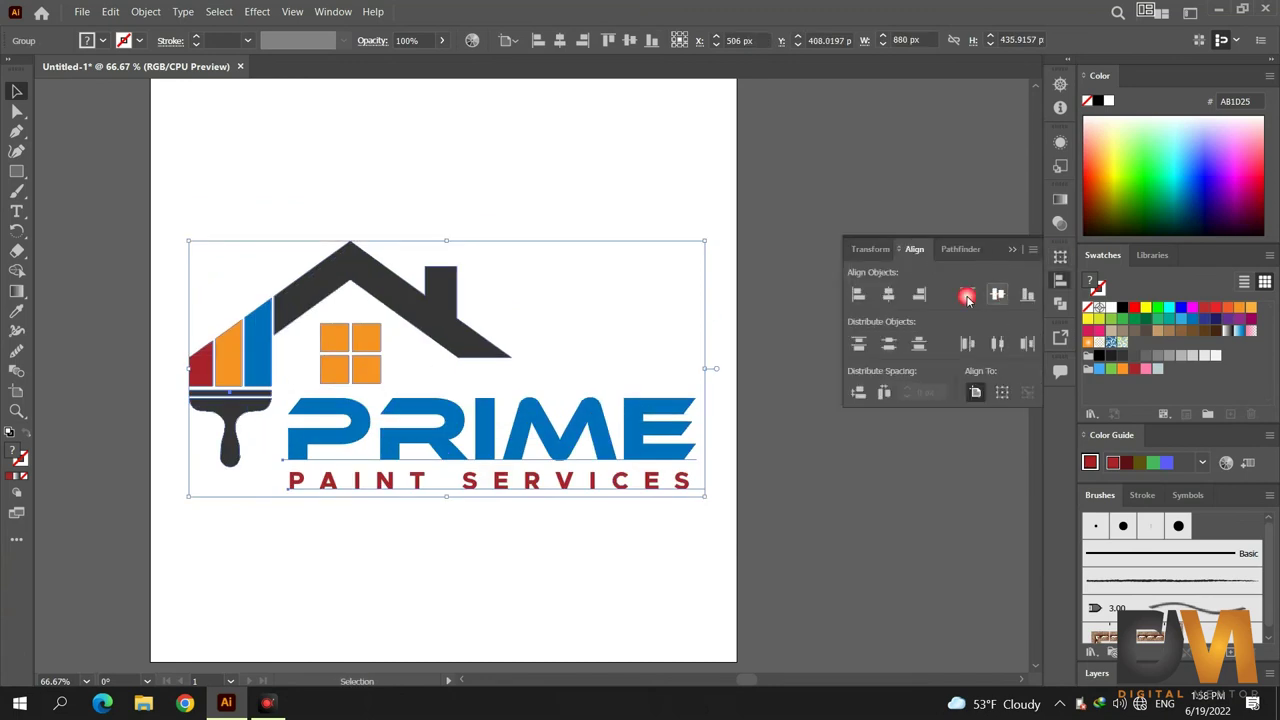
pyautogui.click(888, 294)
pyautogui.click(1013, 250)
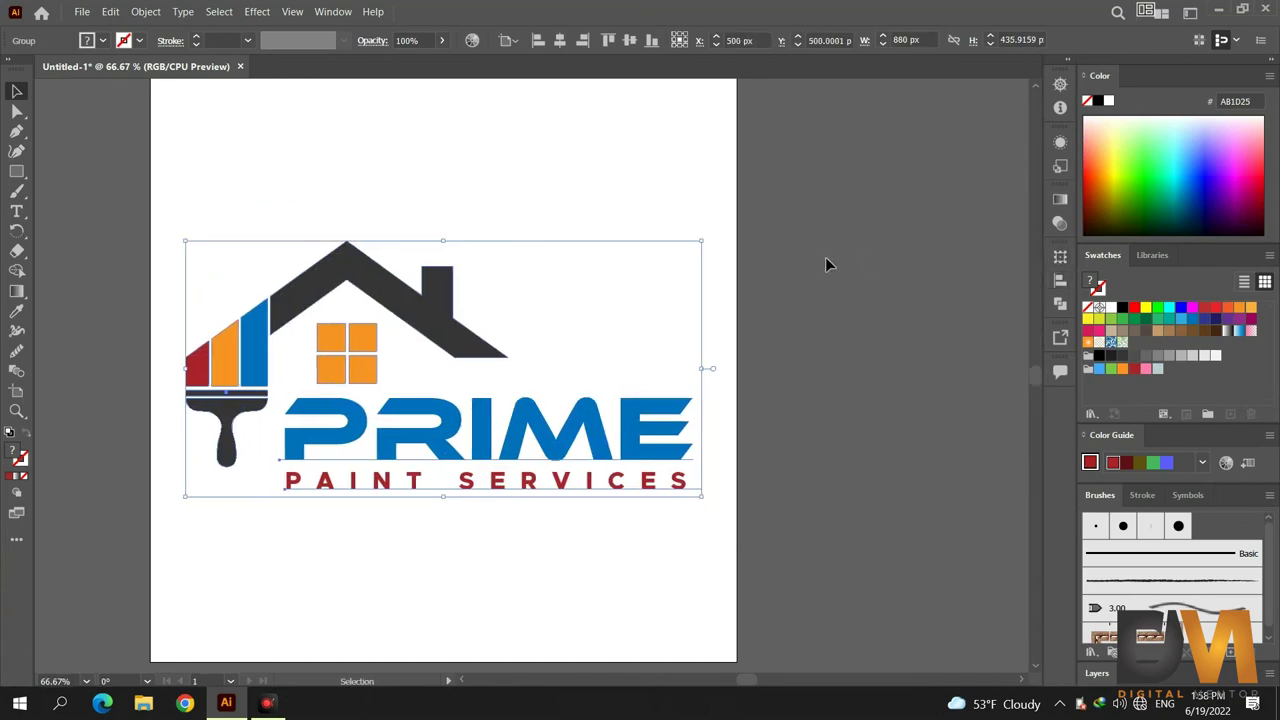
pyautogui.click(825, 257)
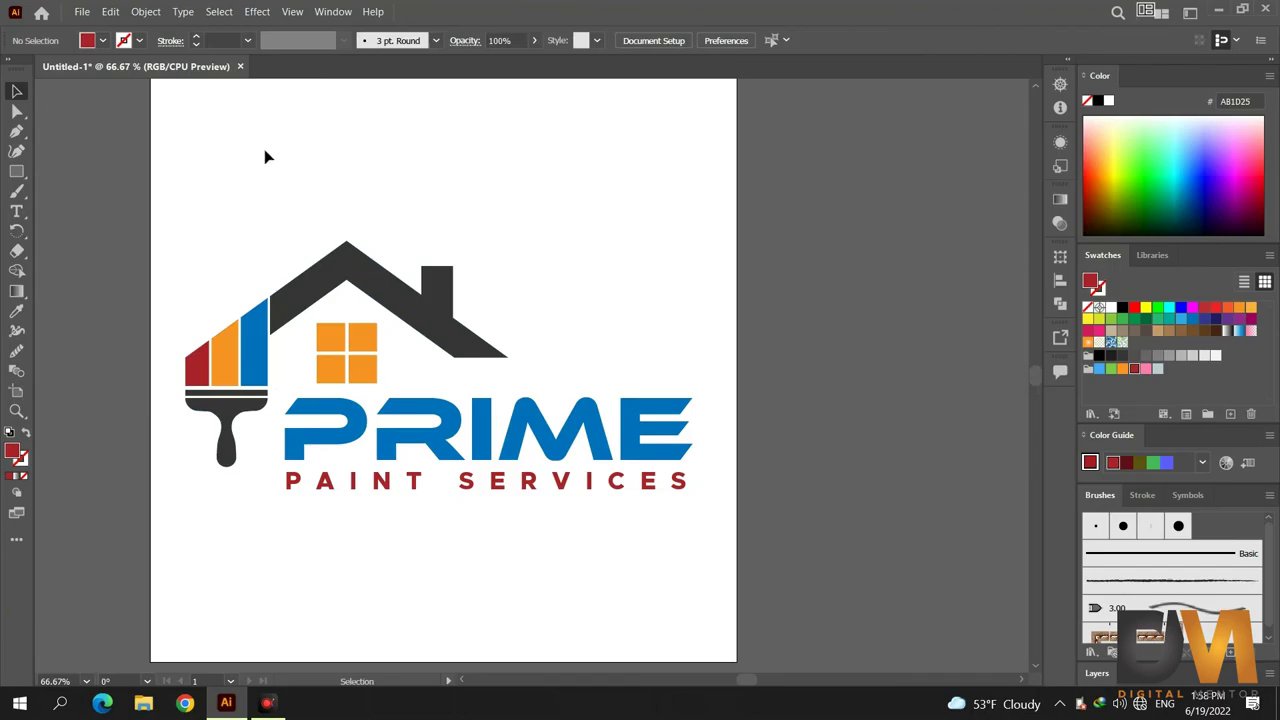